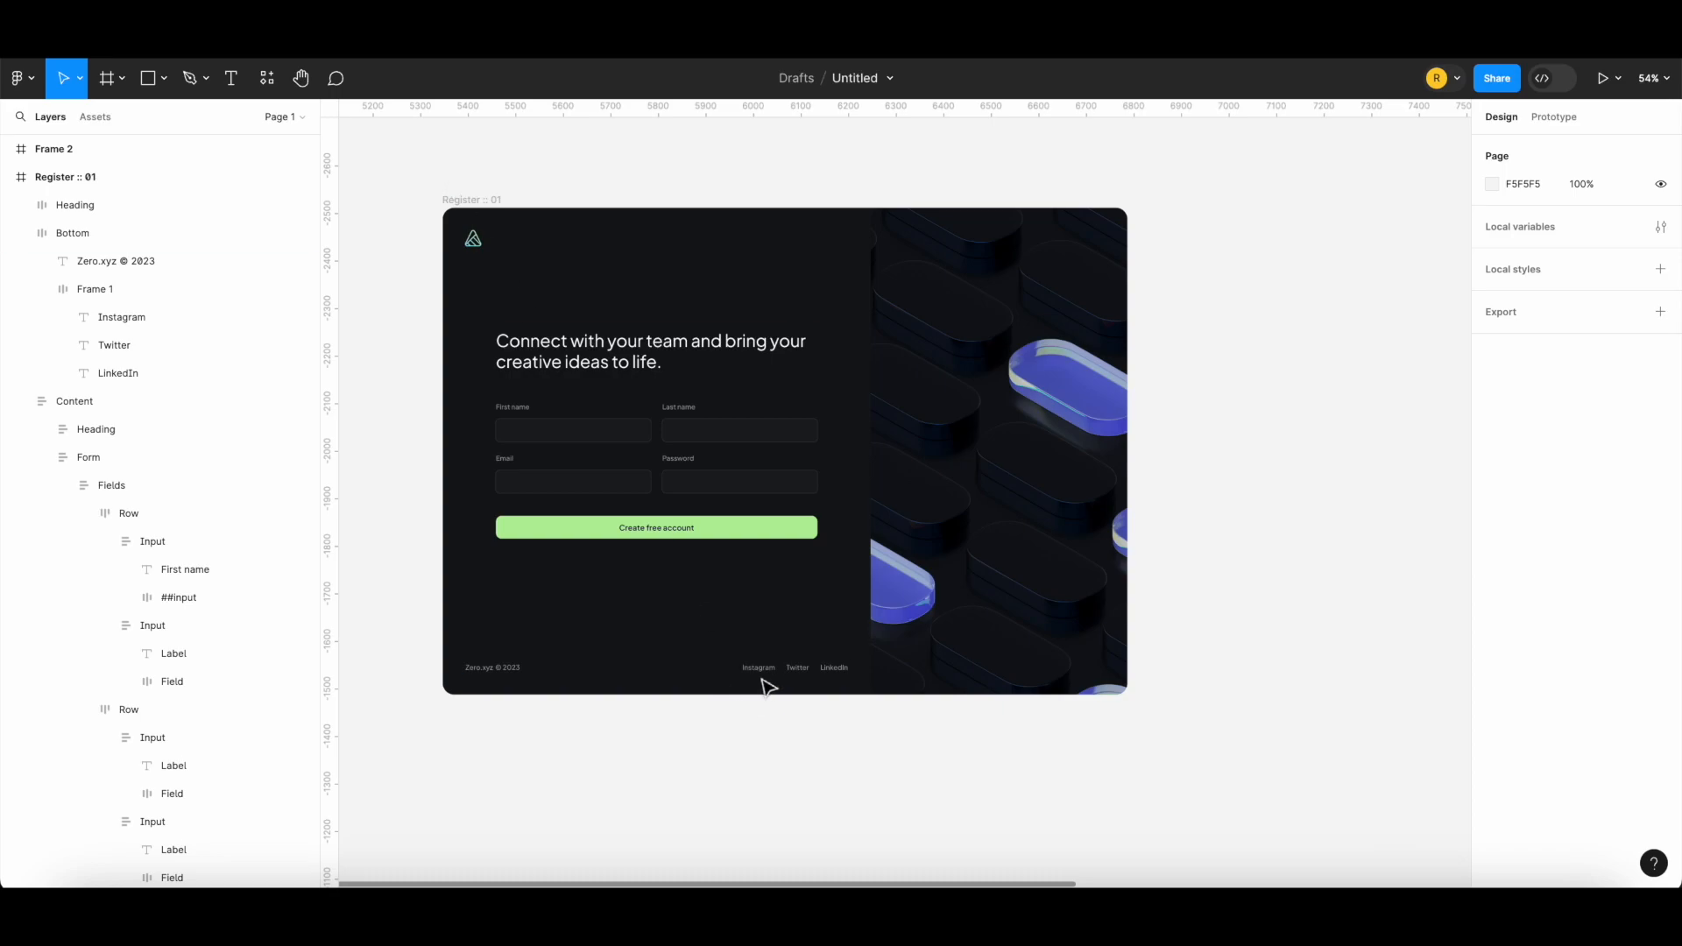
Rename the Instagram text layer in the footer's link row to ##link
scroll(747, 649, "up", 5)
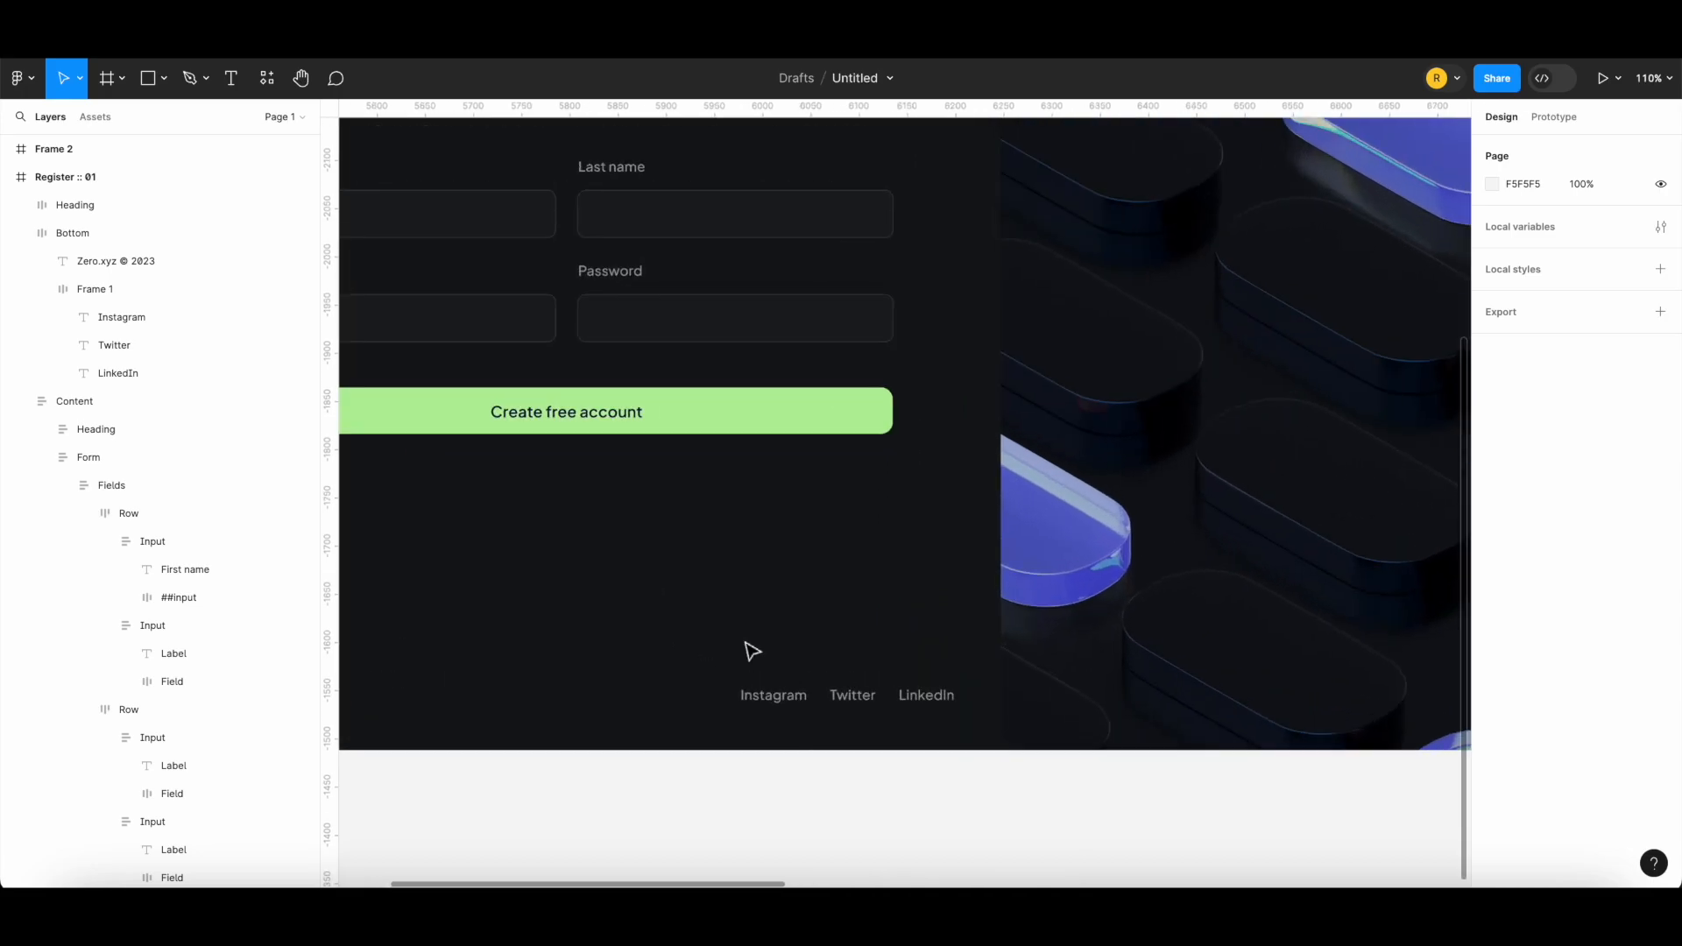
scroll(748, 649, "down", 3)
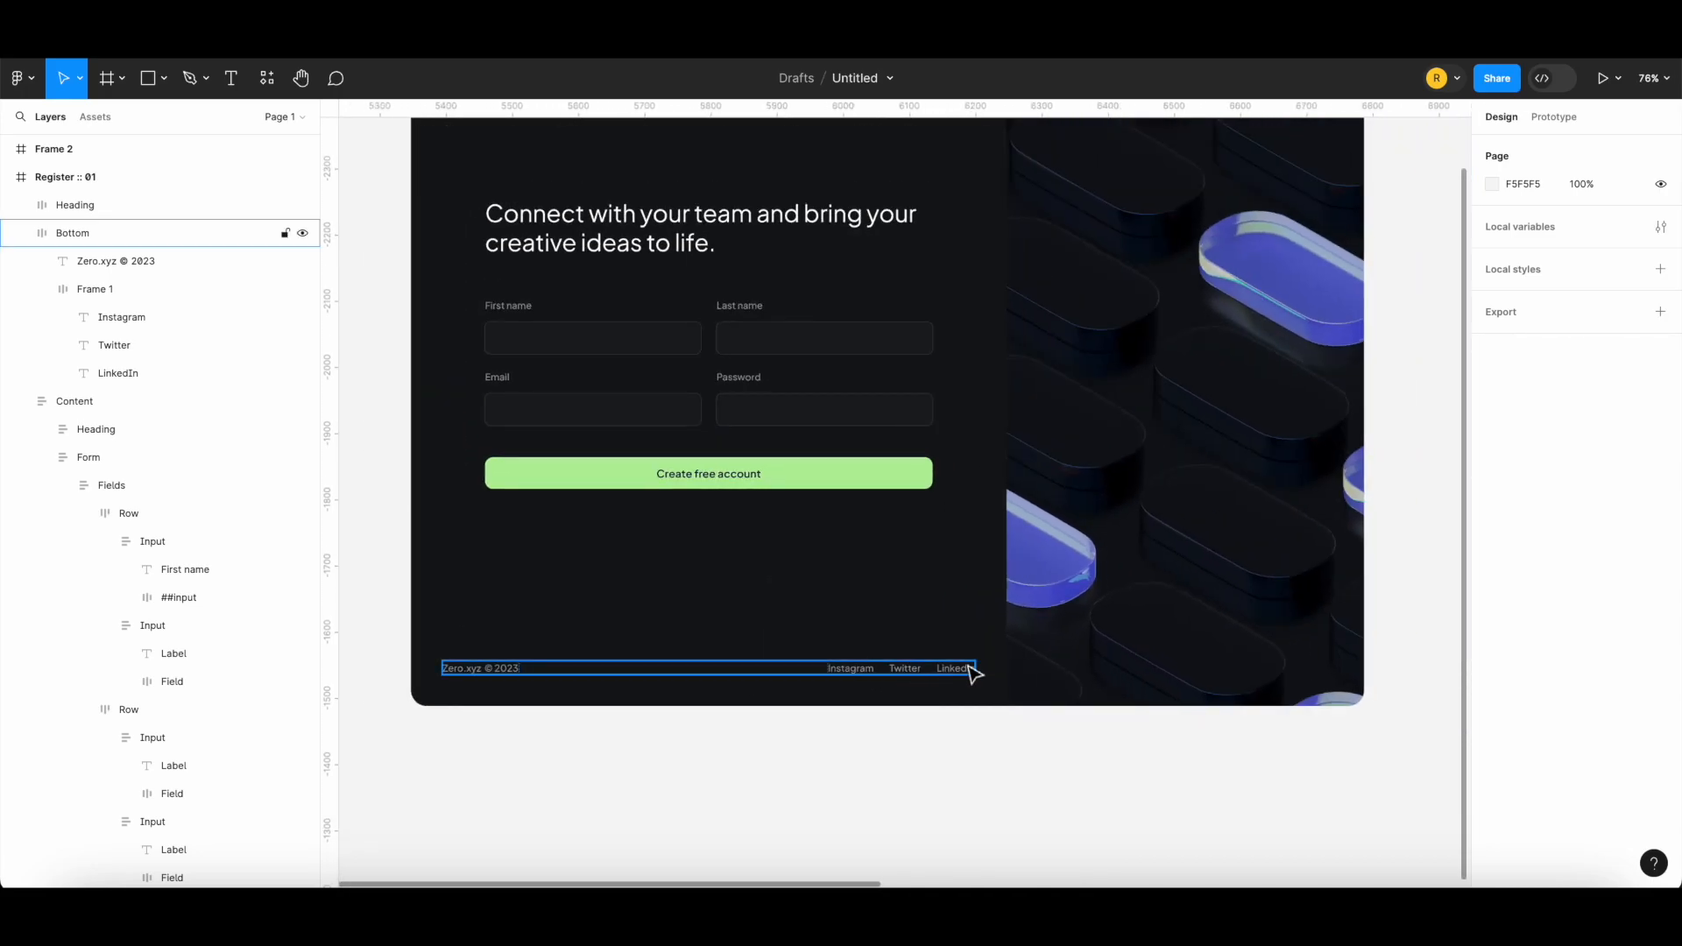
double_click(861, 676)
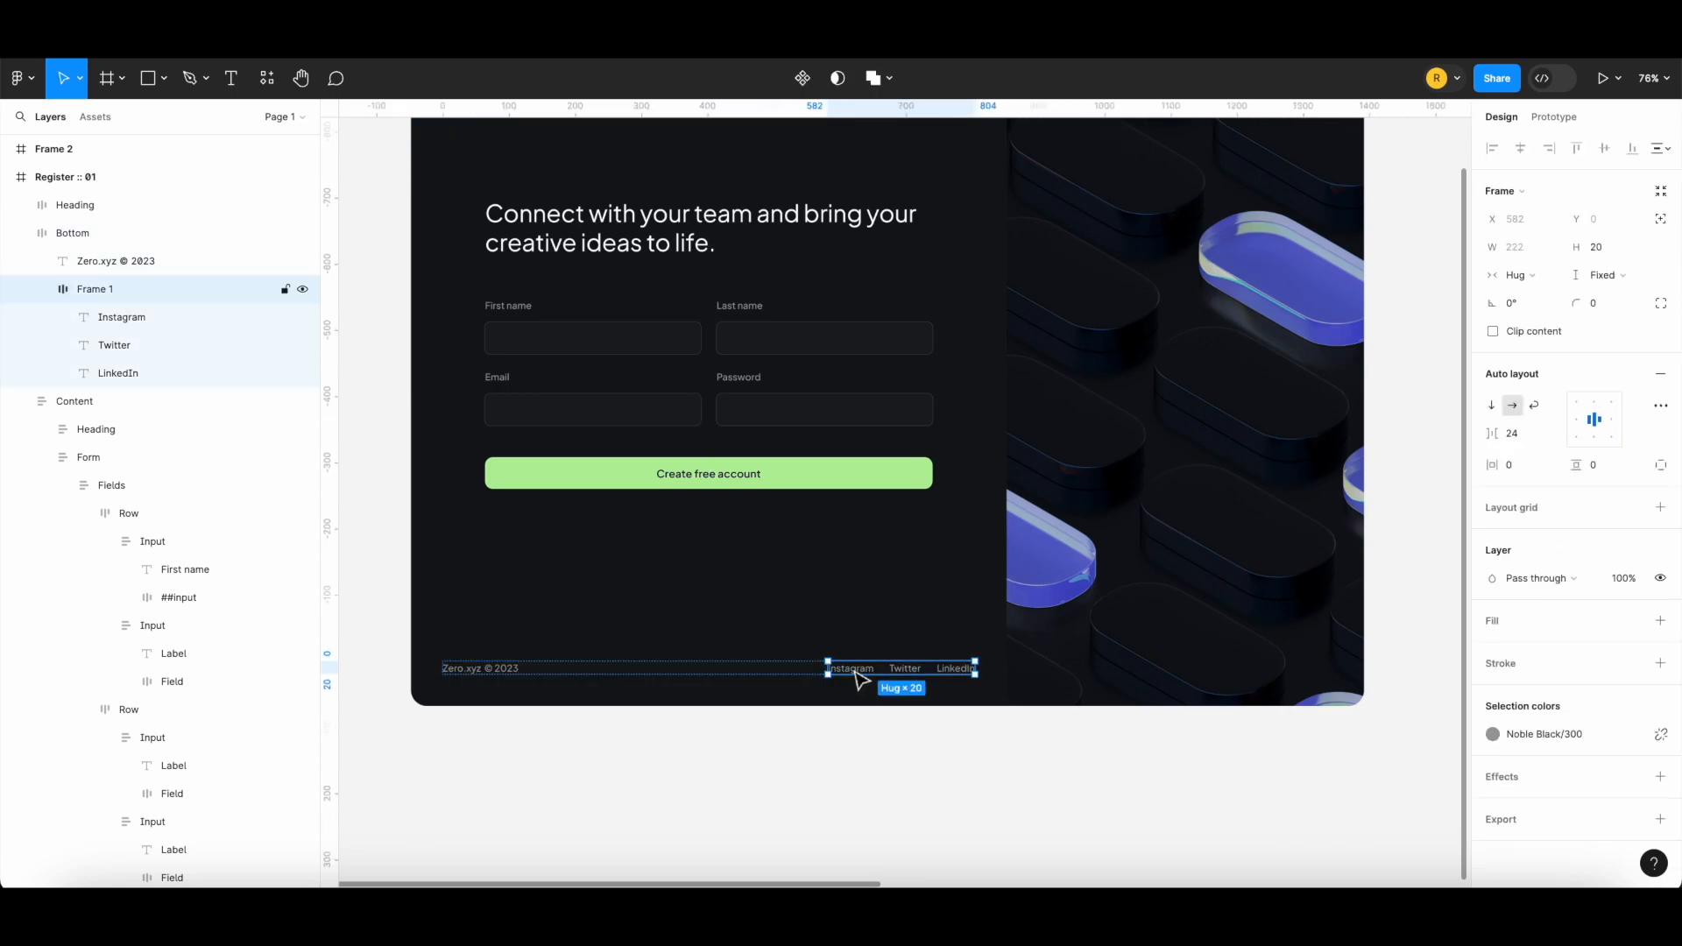
double_click(861, 677)
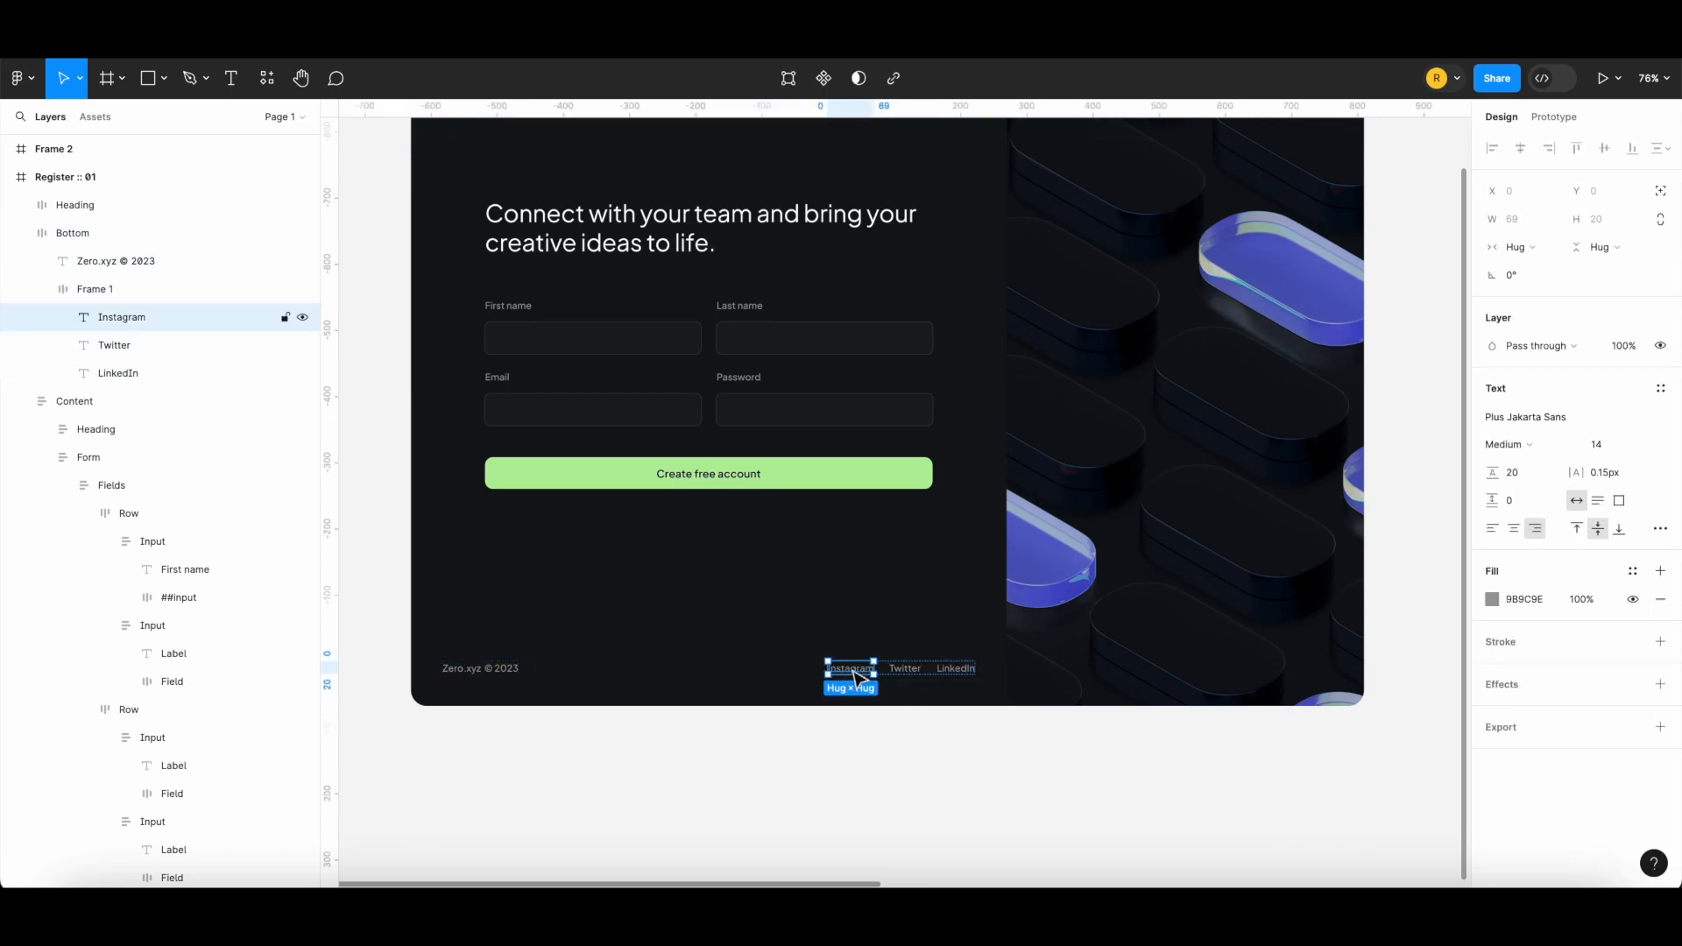
double_click(138, 317)
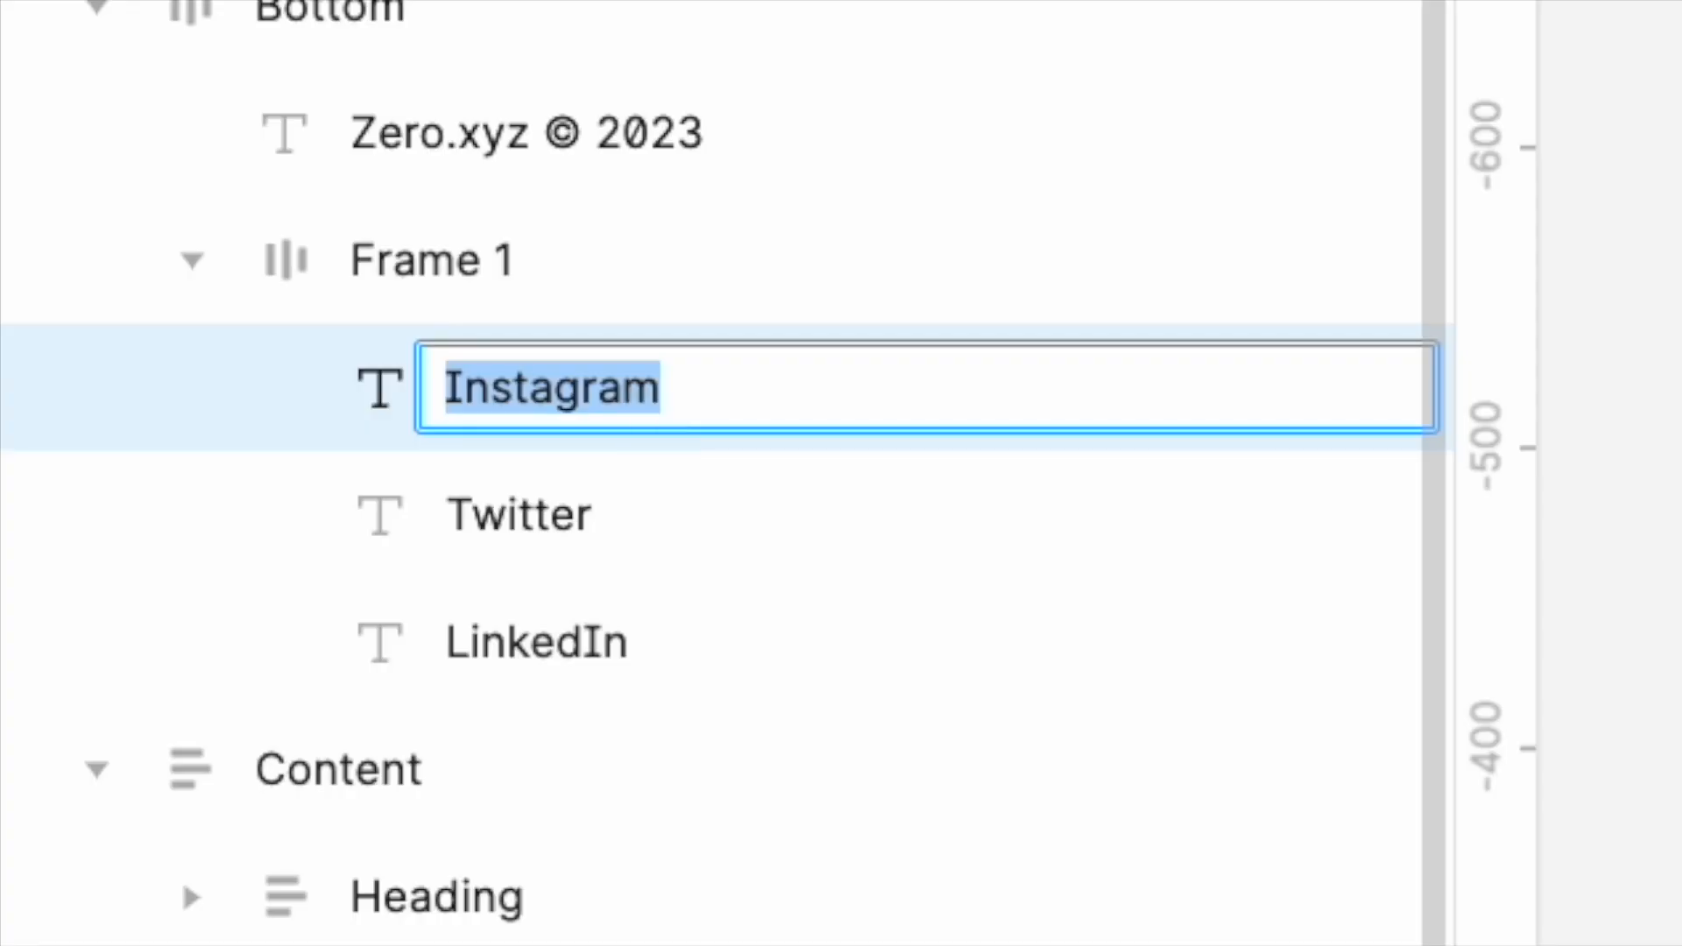
type("##li")
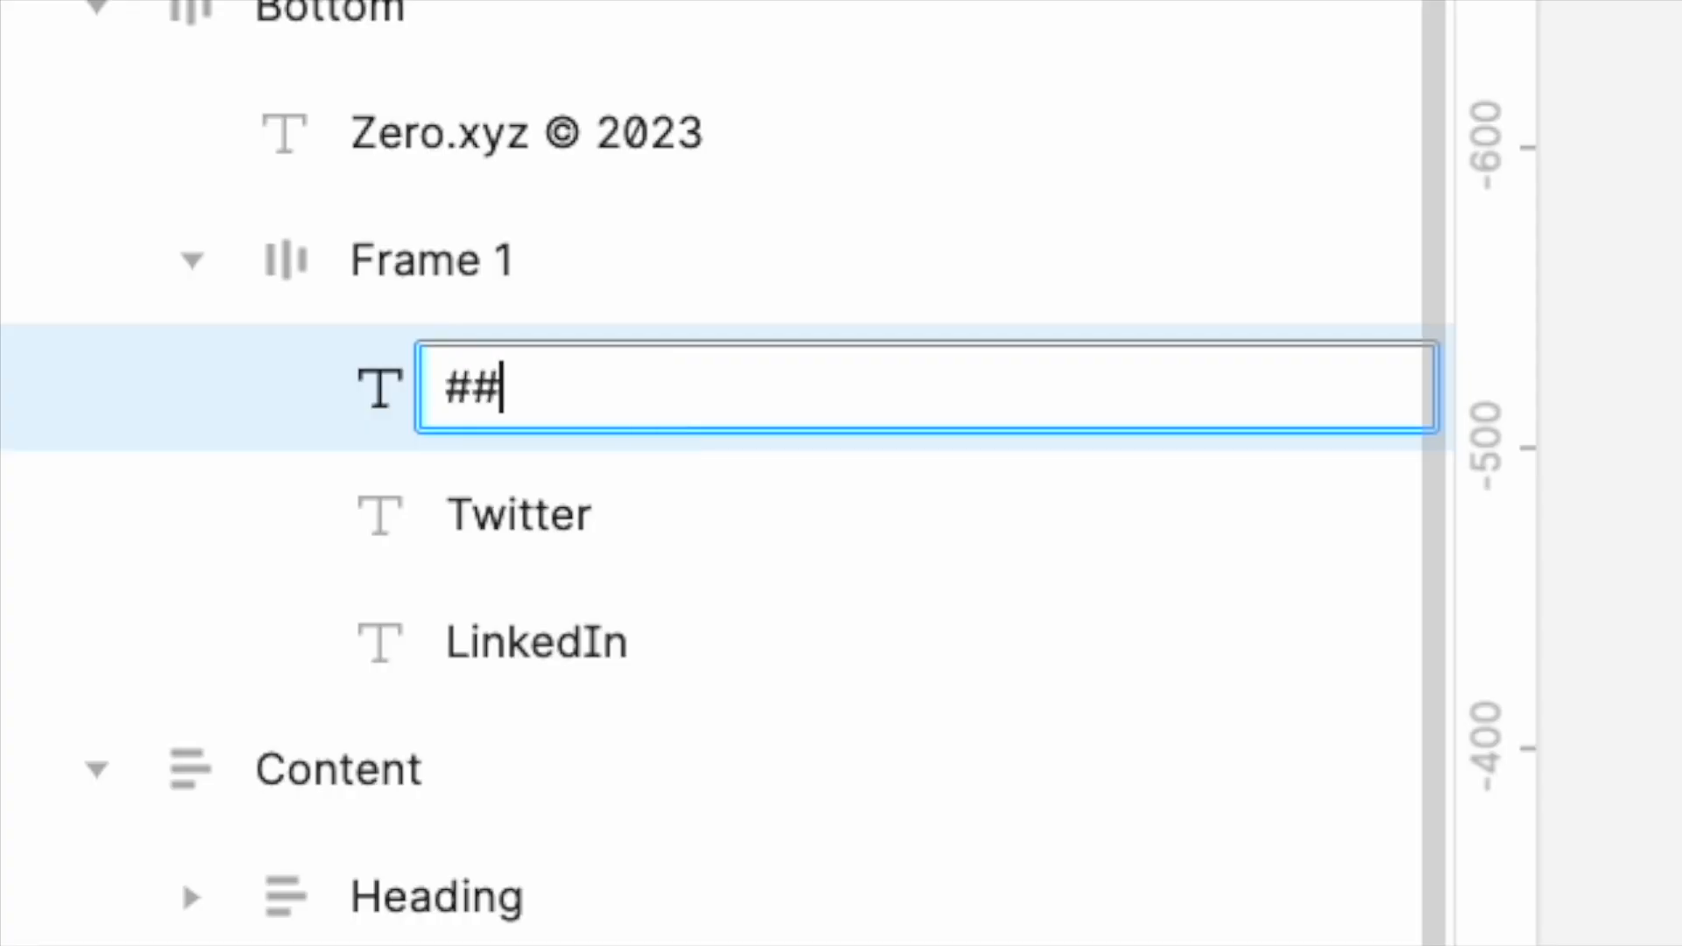
type("nk")
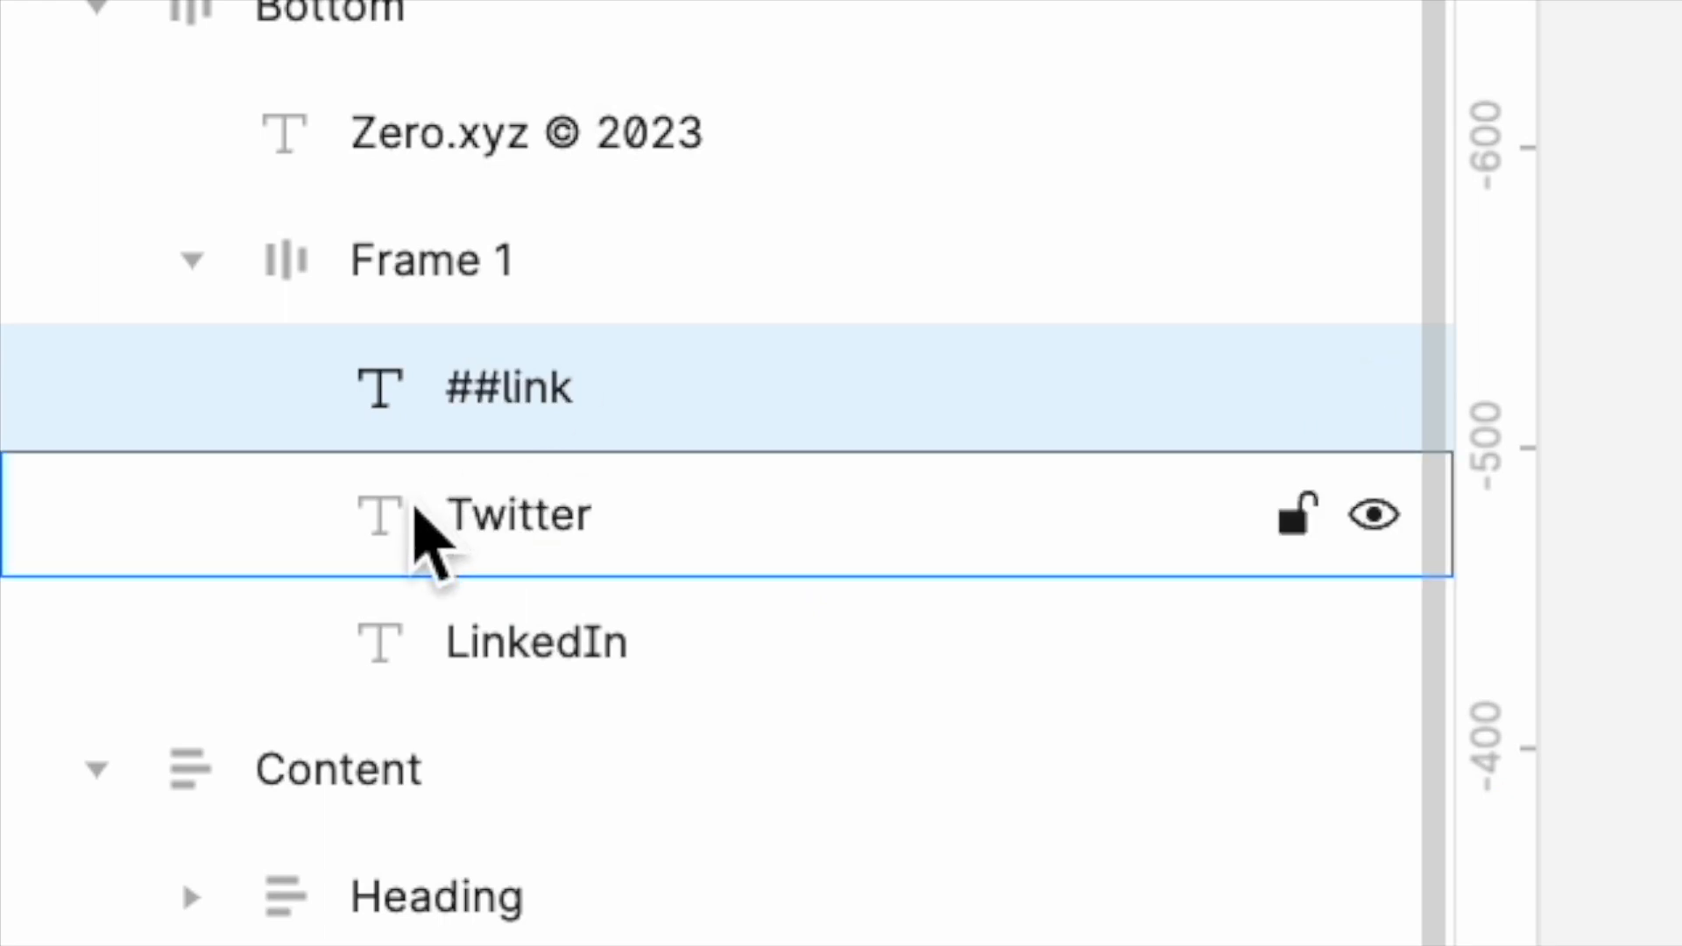
double_click(620, 386)
key("Right")
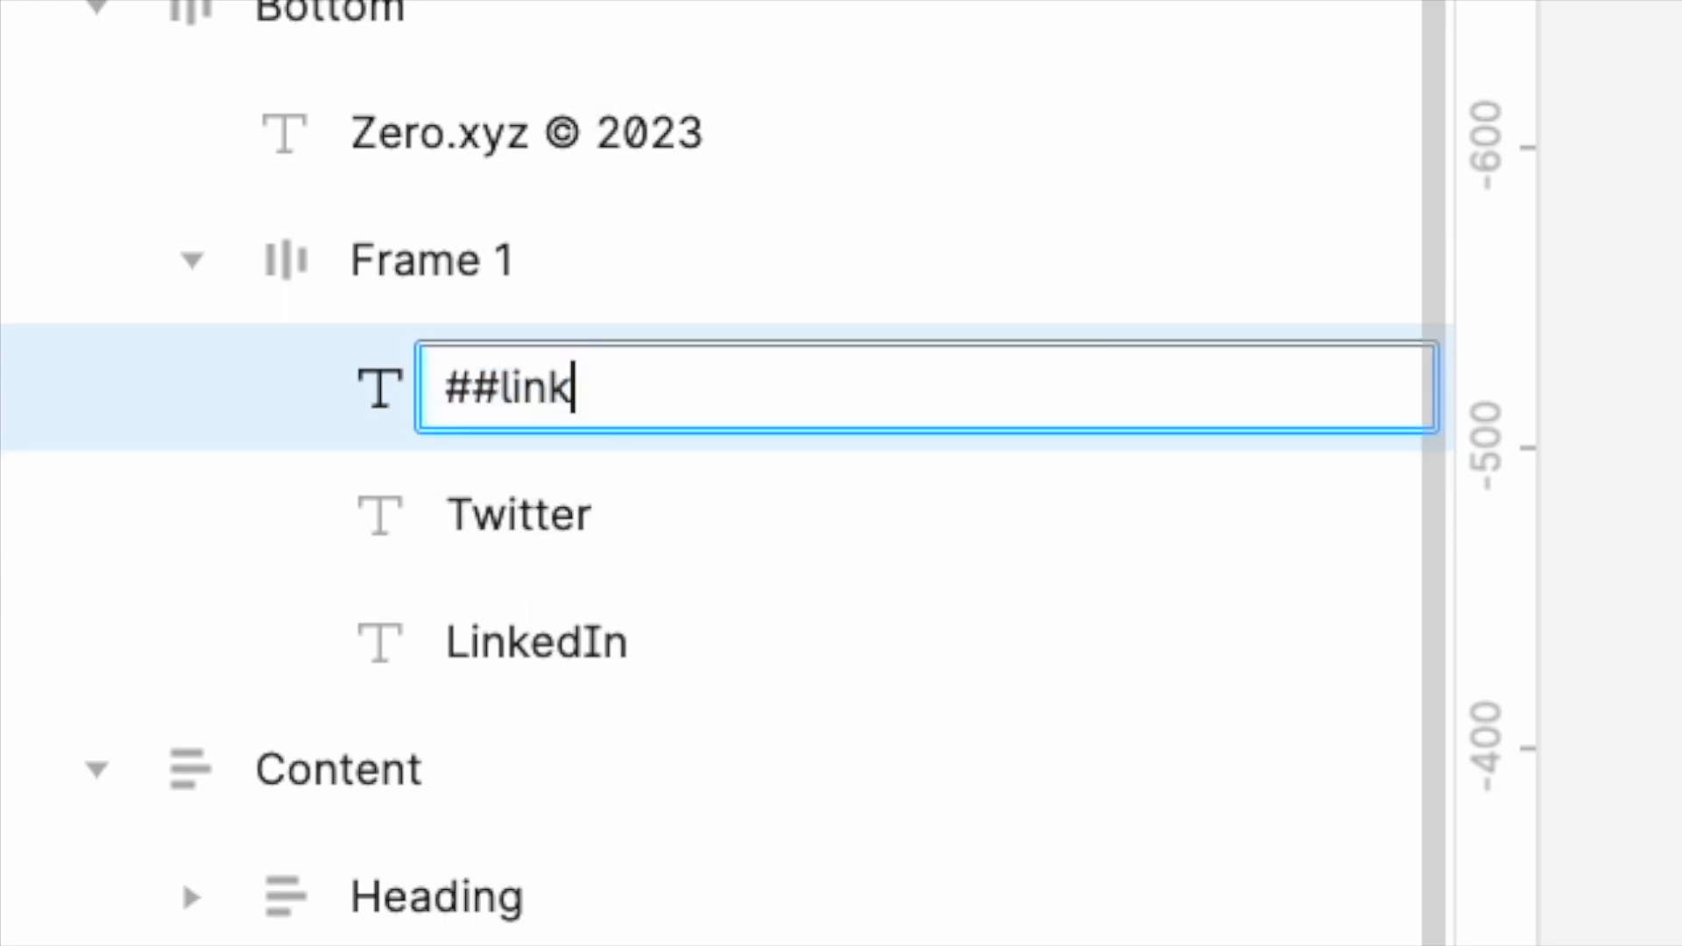
type("[")
type("https://instagram.com/")
type("]")
key("Return")
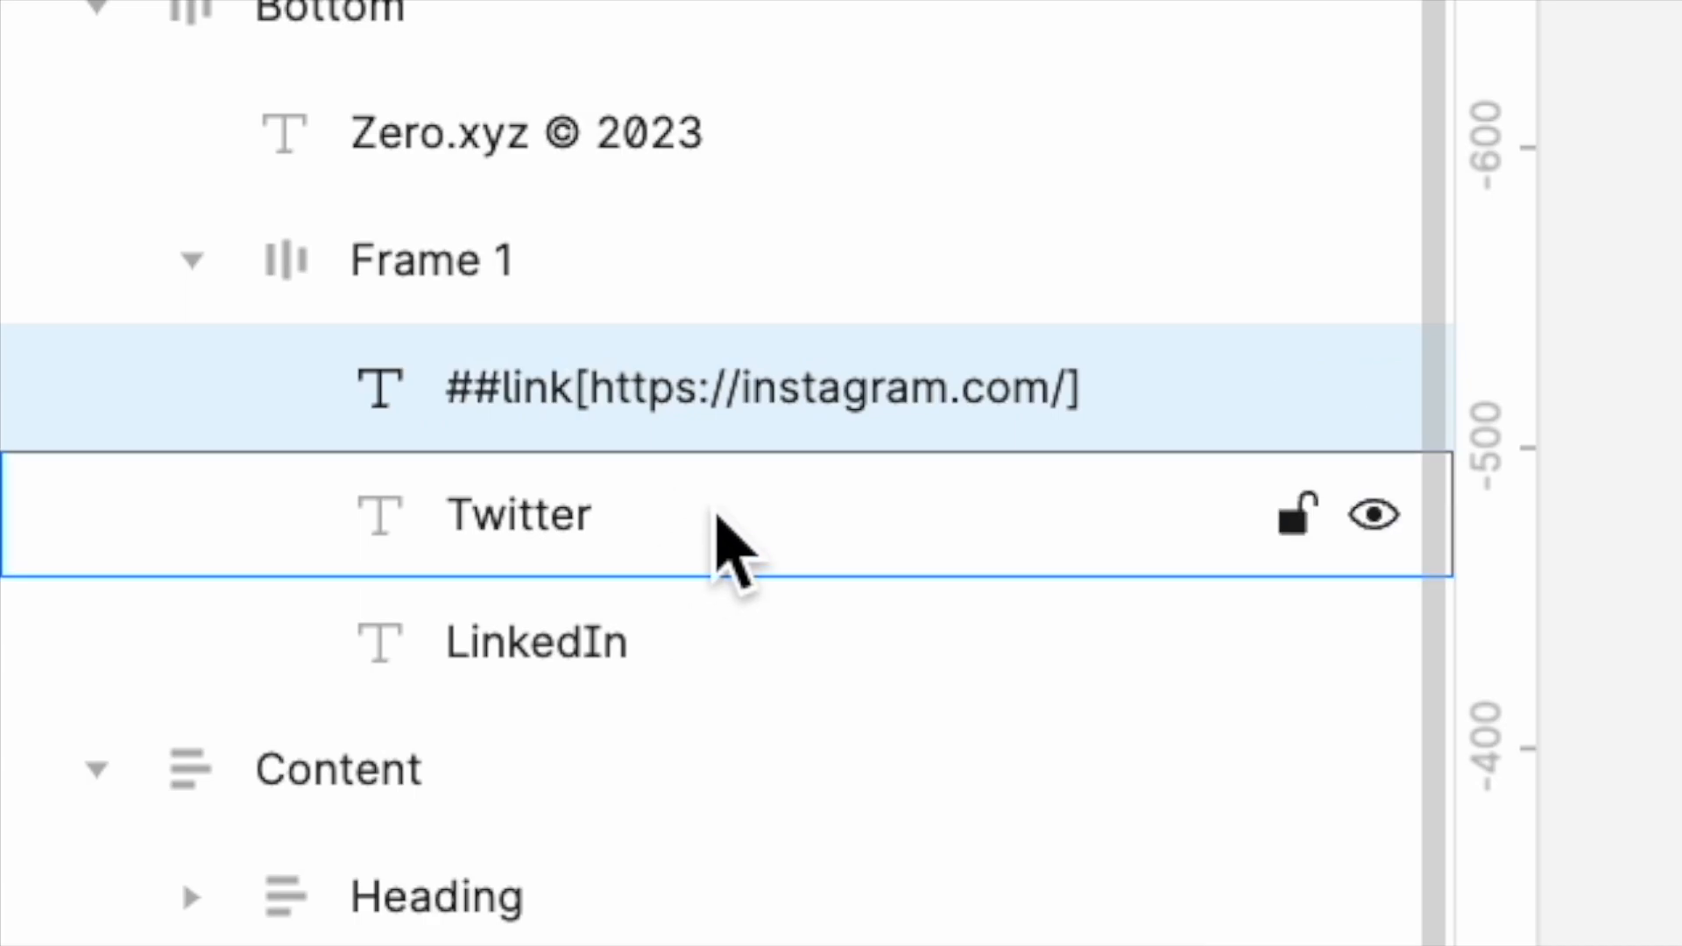
double_click(728, 548)
type("##link")
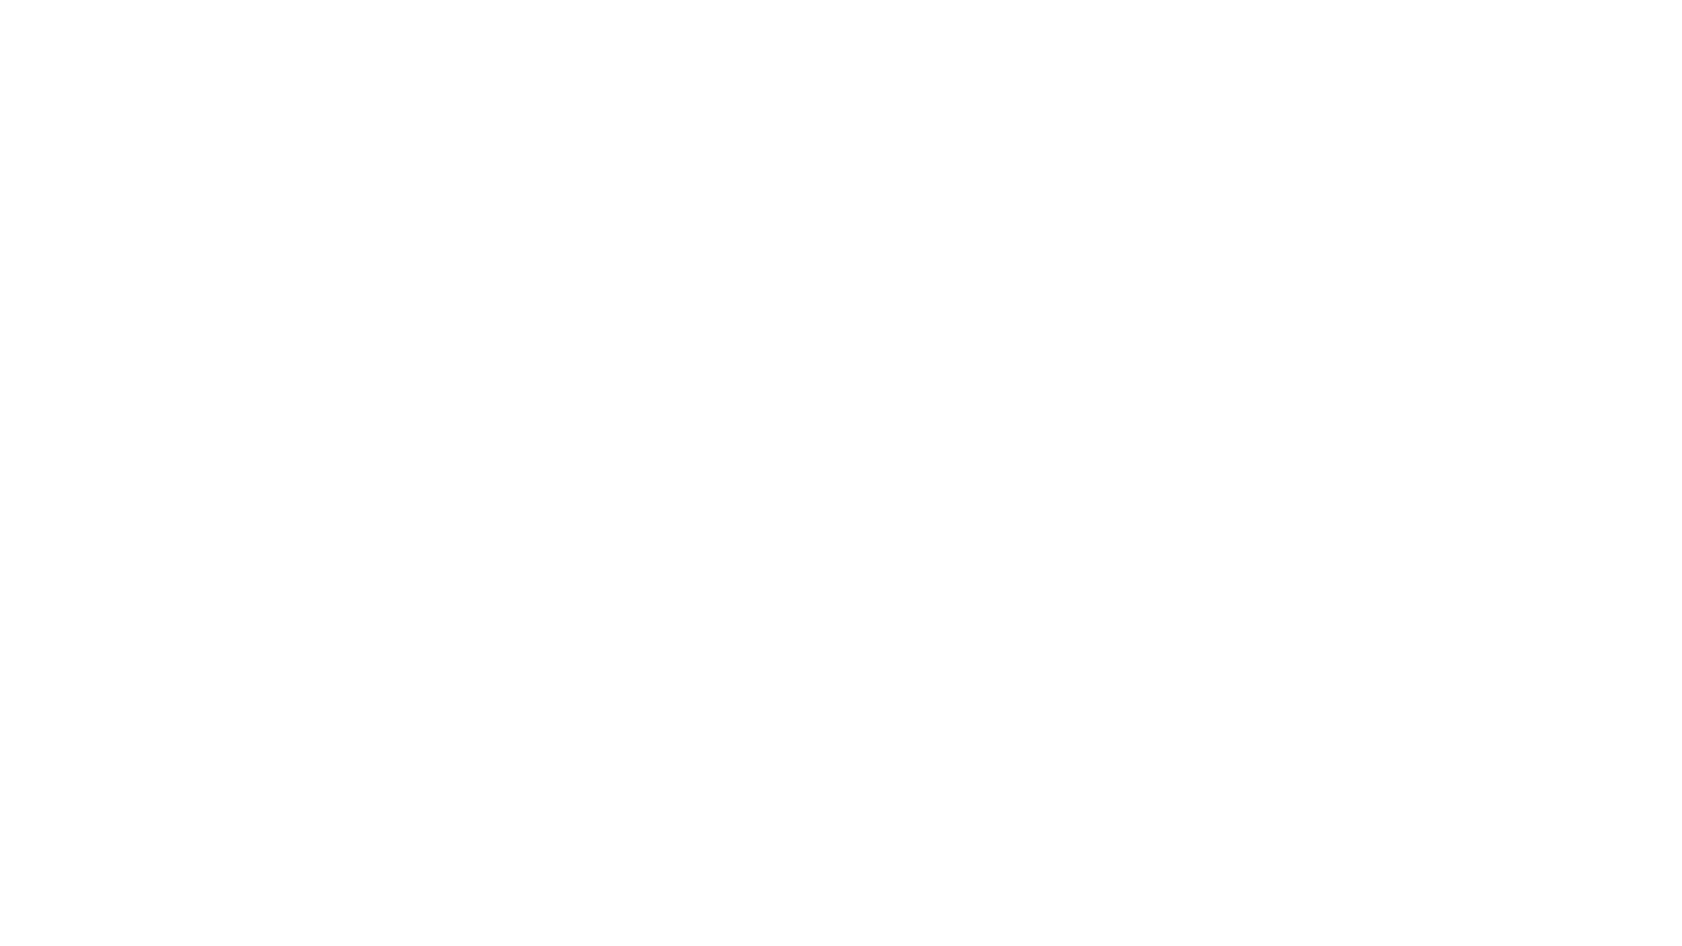
type("[")
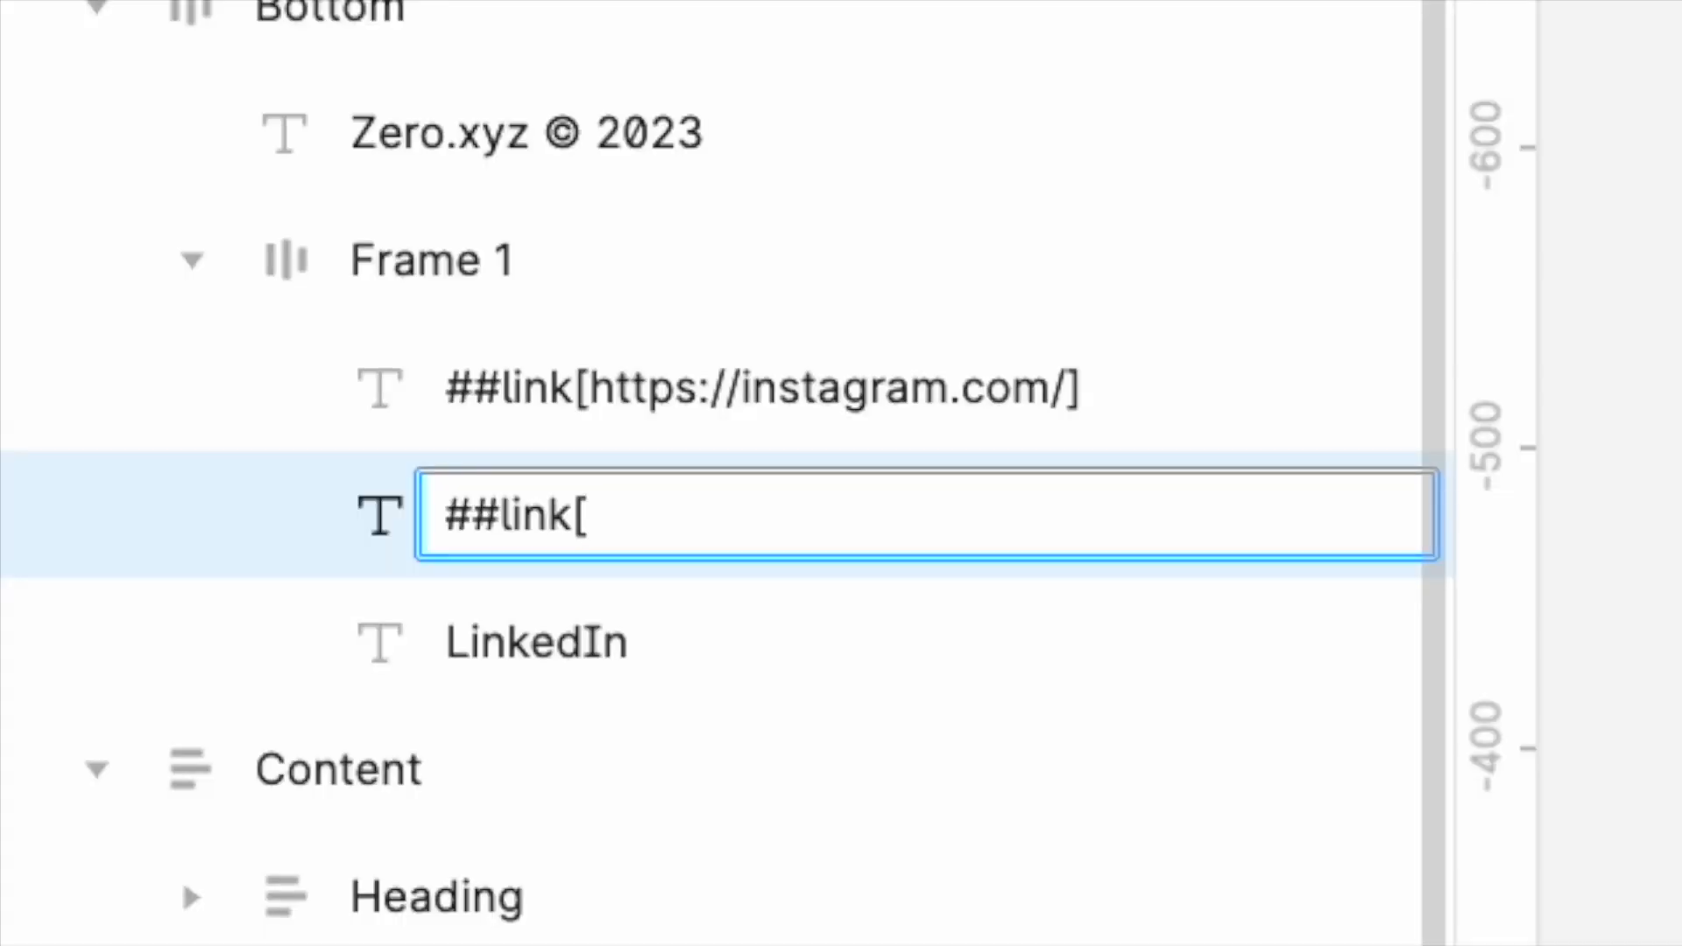
type("https://twitter.com/home")
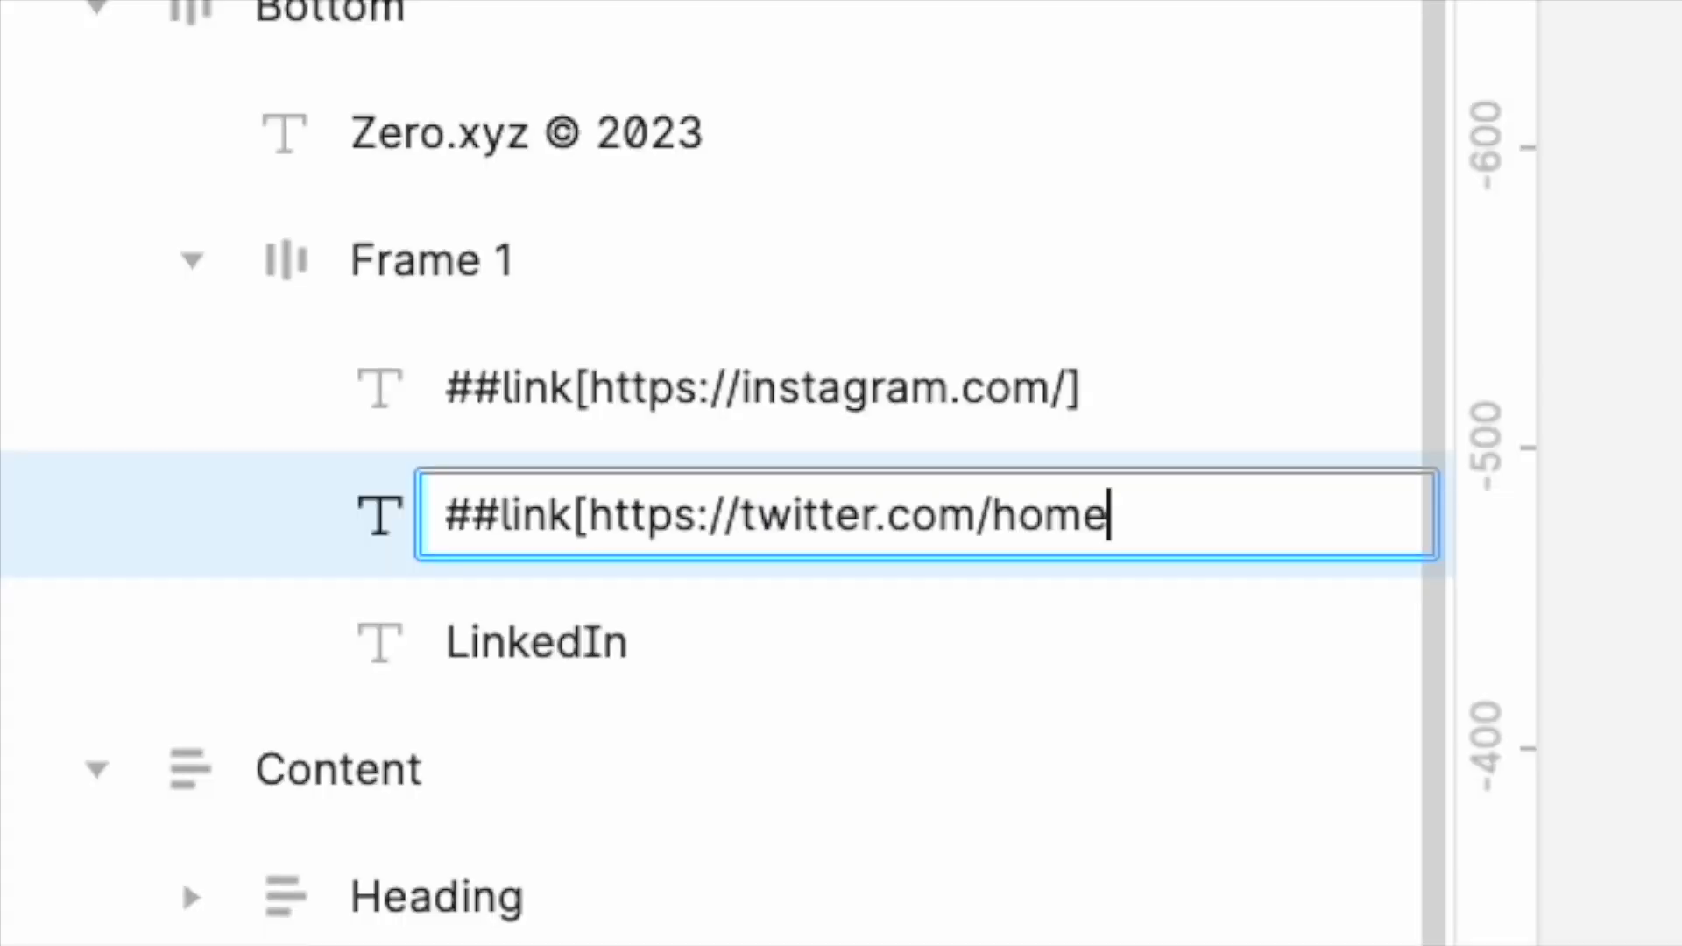
type("]")
key("Return")
double_click(577, 646)
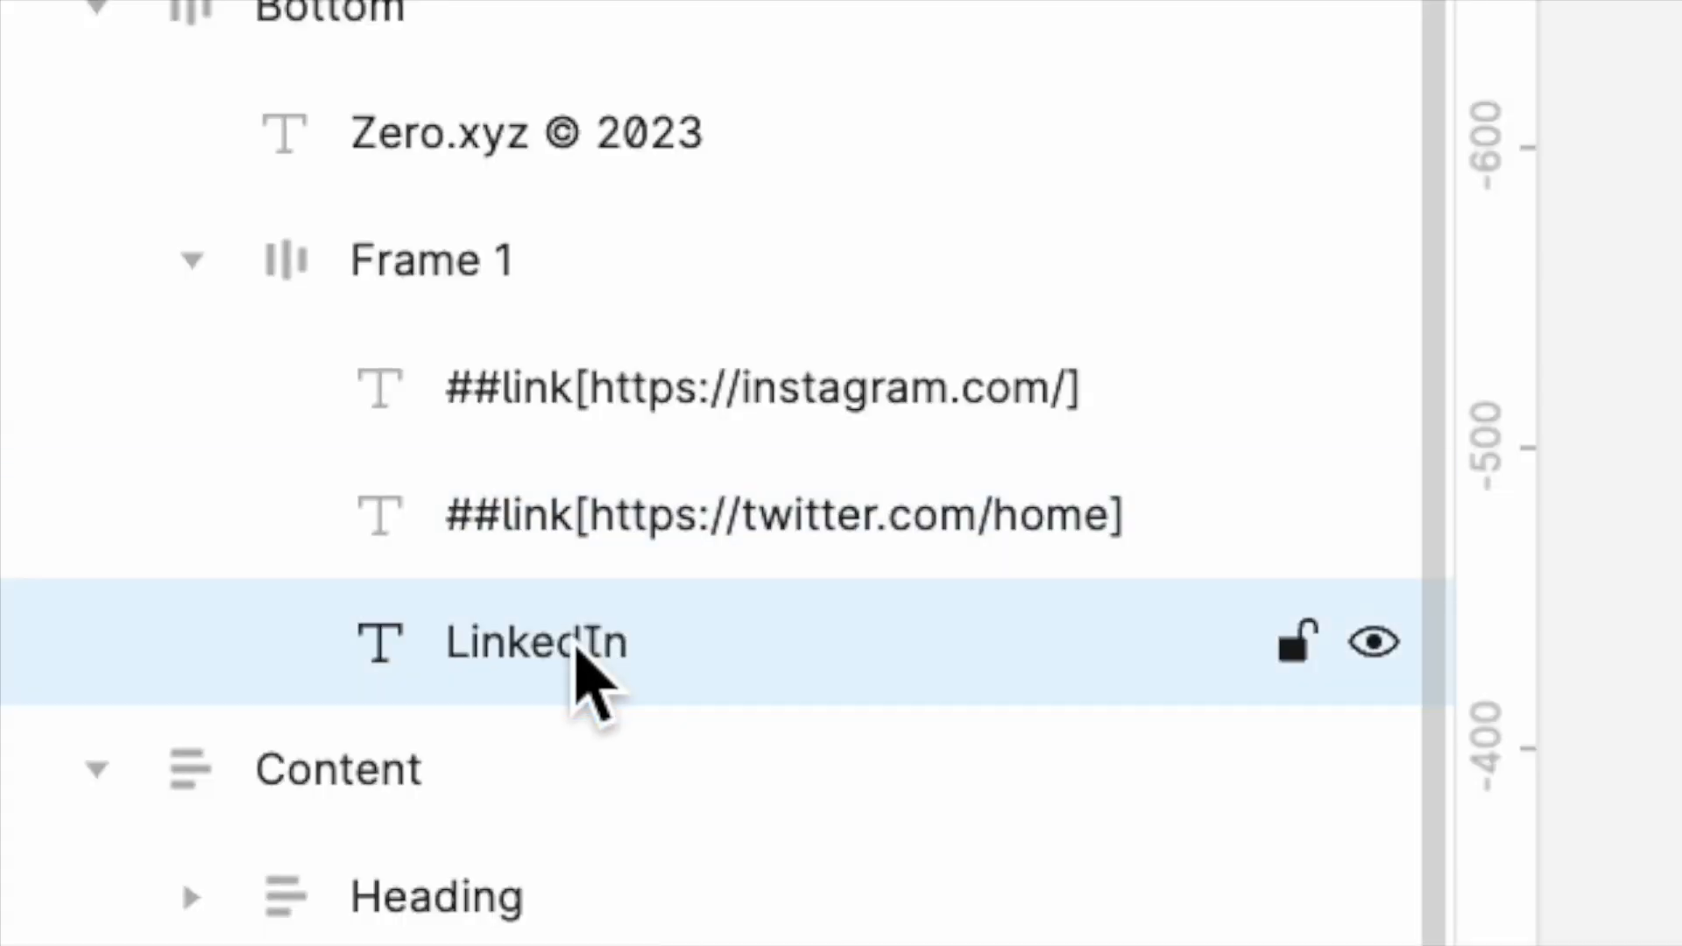
type("##link[")
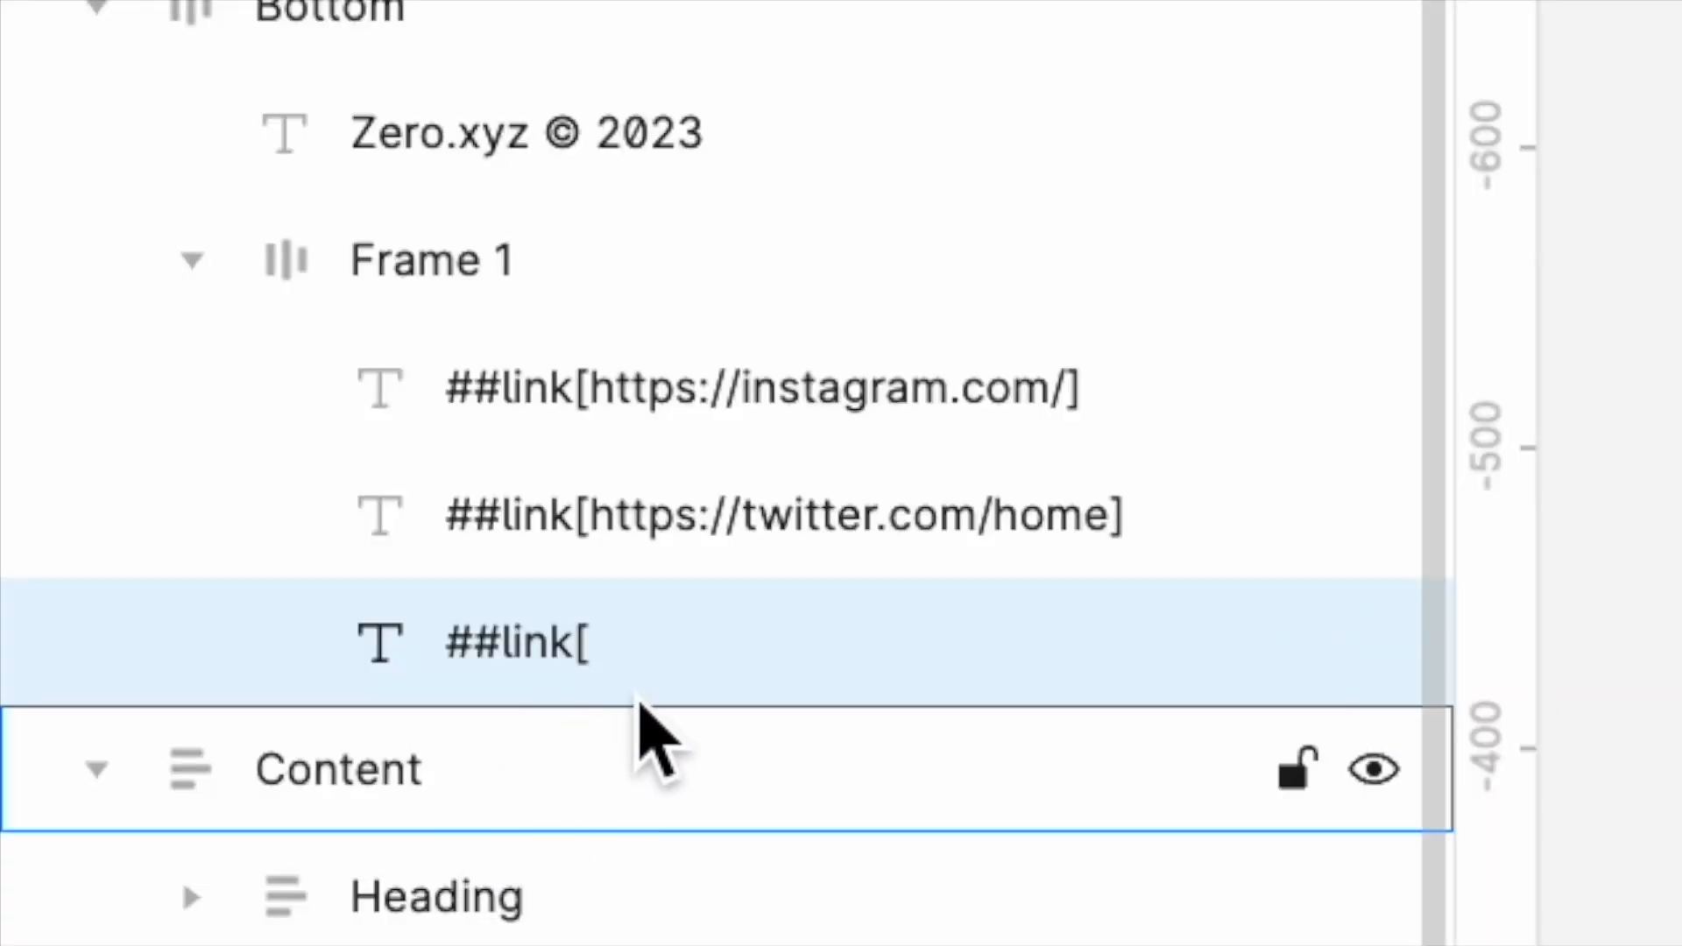
double_click(676, 679)
key("Right")
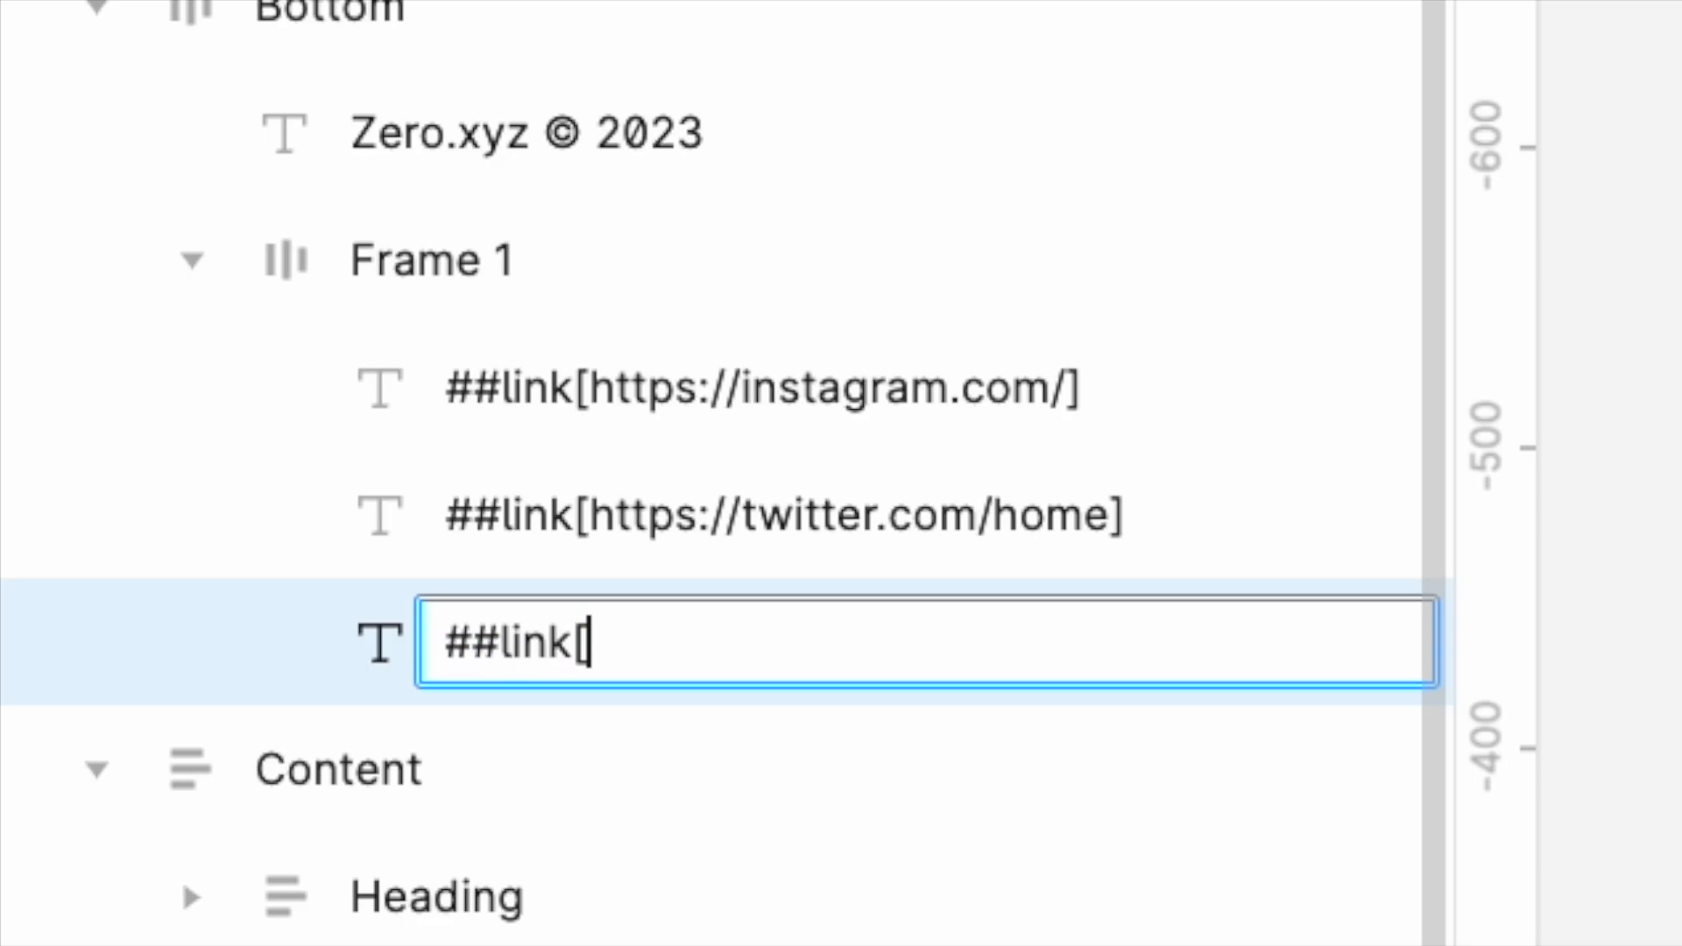
type("https://linkedin.com/]")
key("Return")
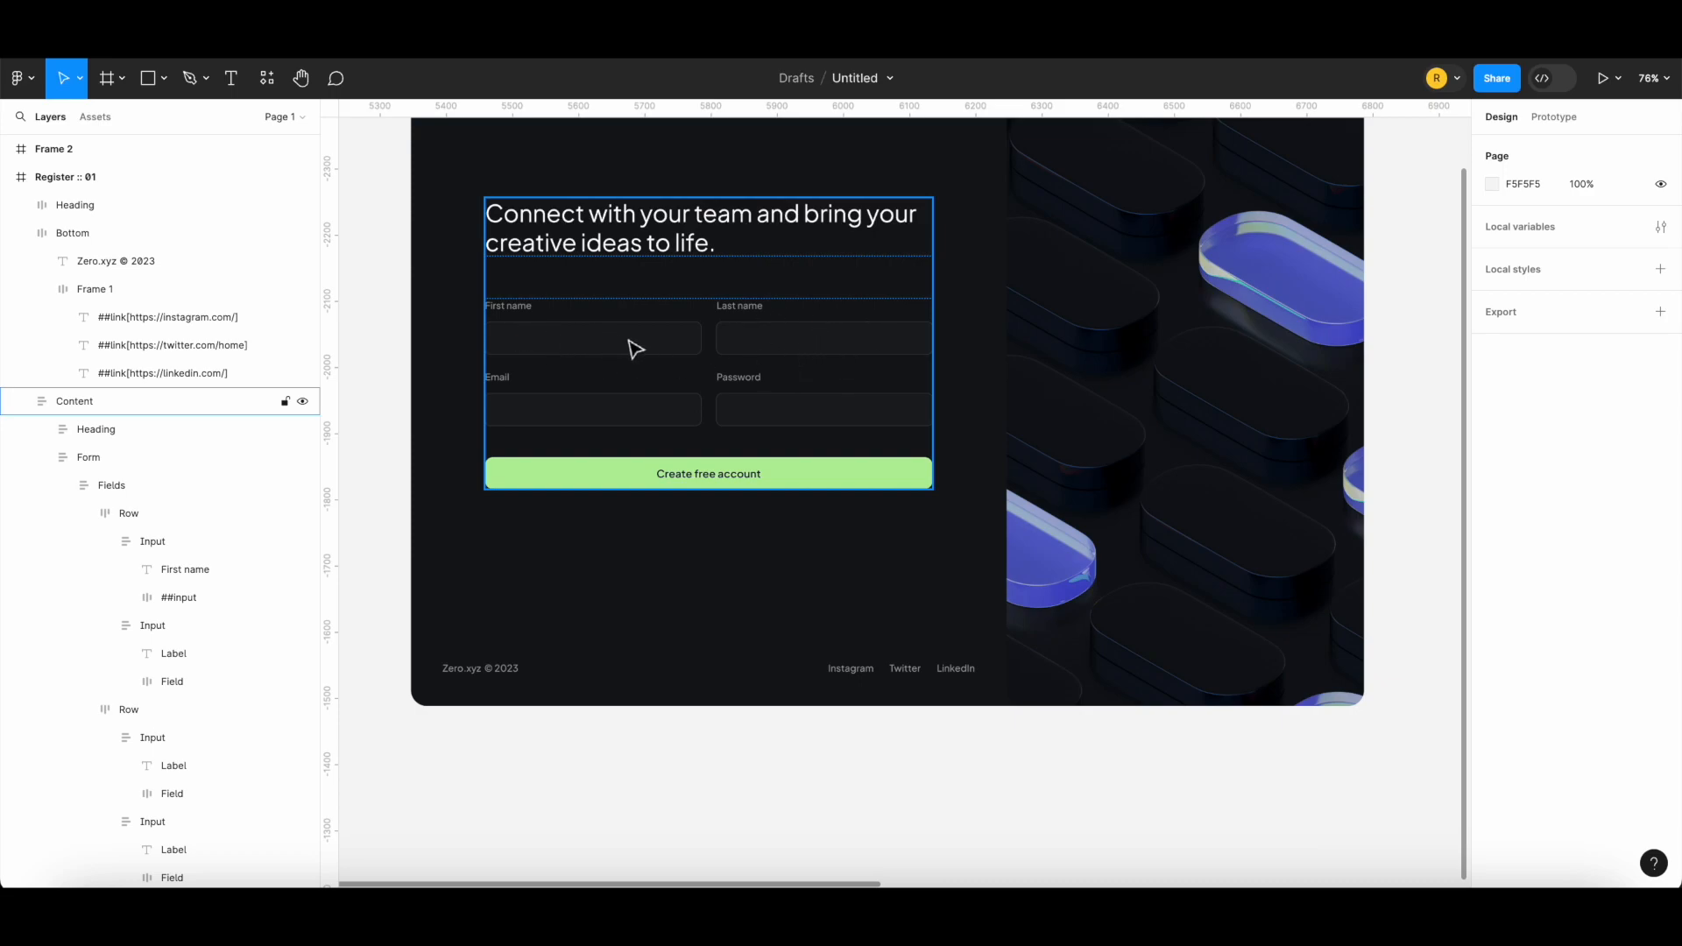
Select the field frame under the First name label to examine its layer name
left_click(538, 348)
double_click(537, 348)
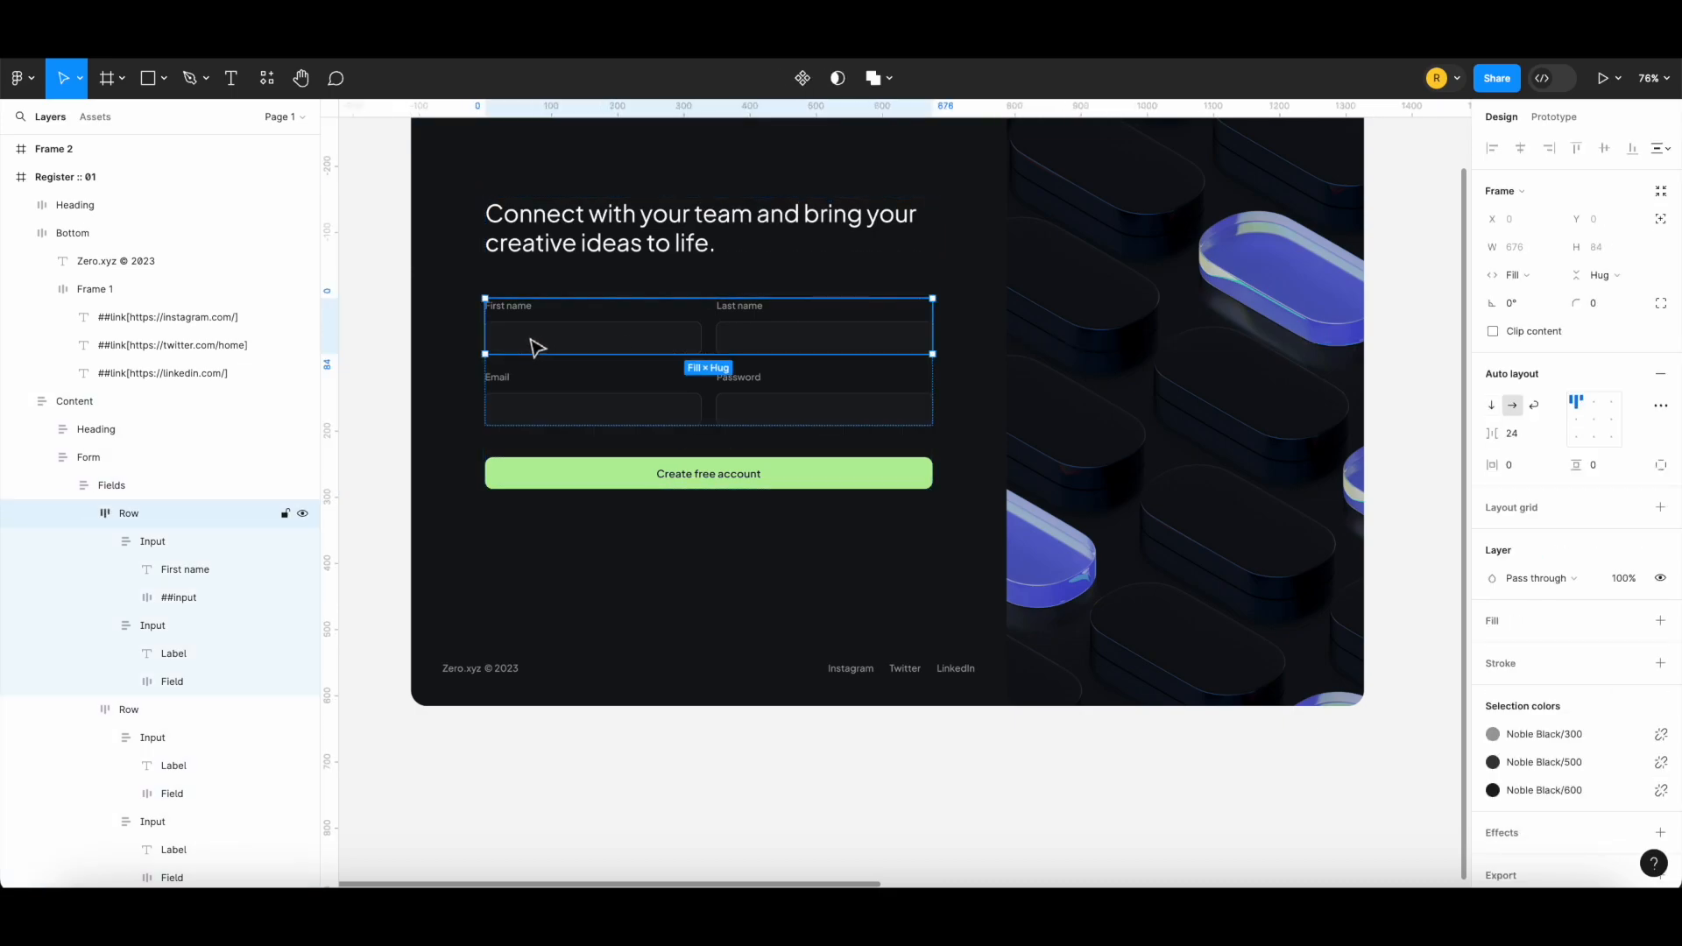
double_click(537, 348)
double_click(538, 348)
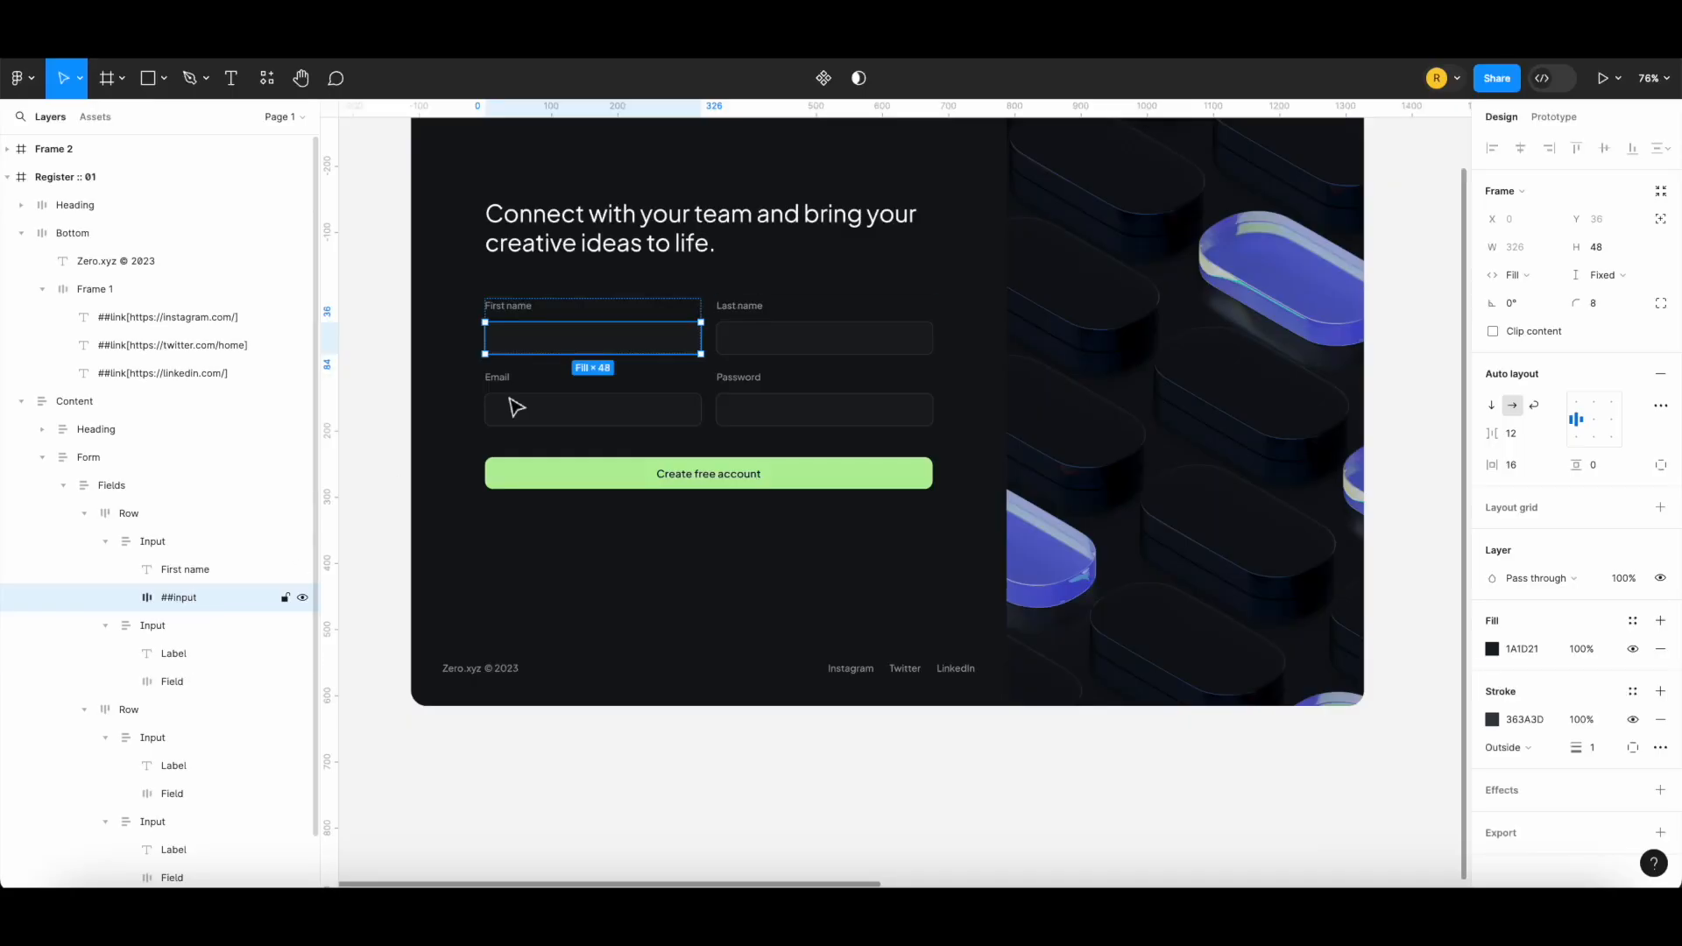
Rename the field layer under the Last name label to ##input[text]
left_click(771, 326)
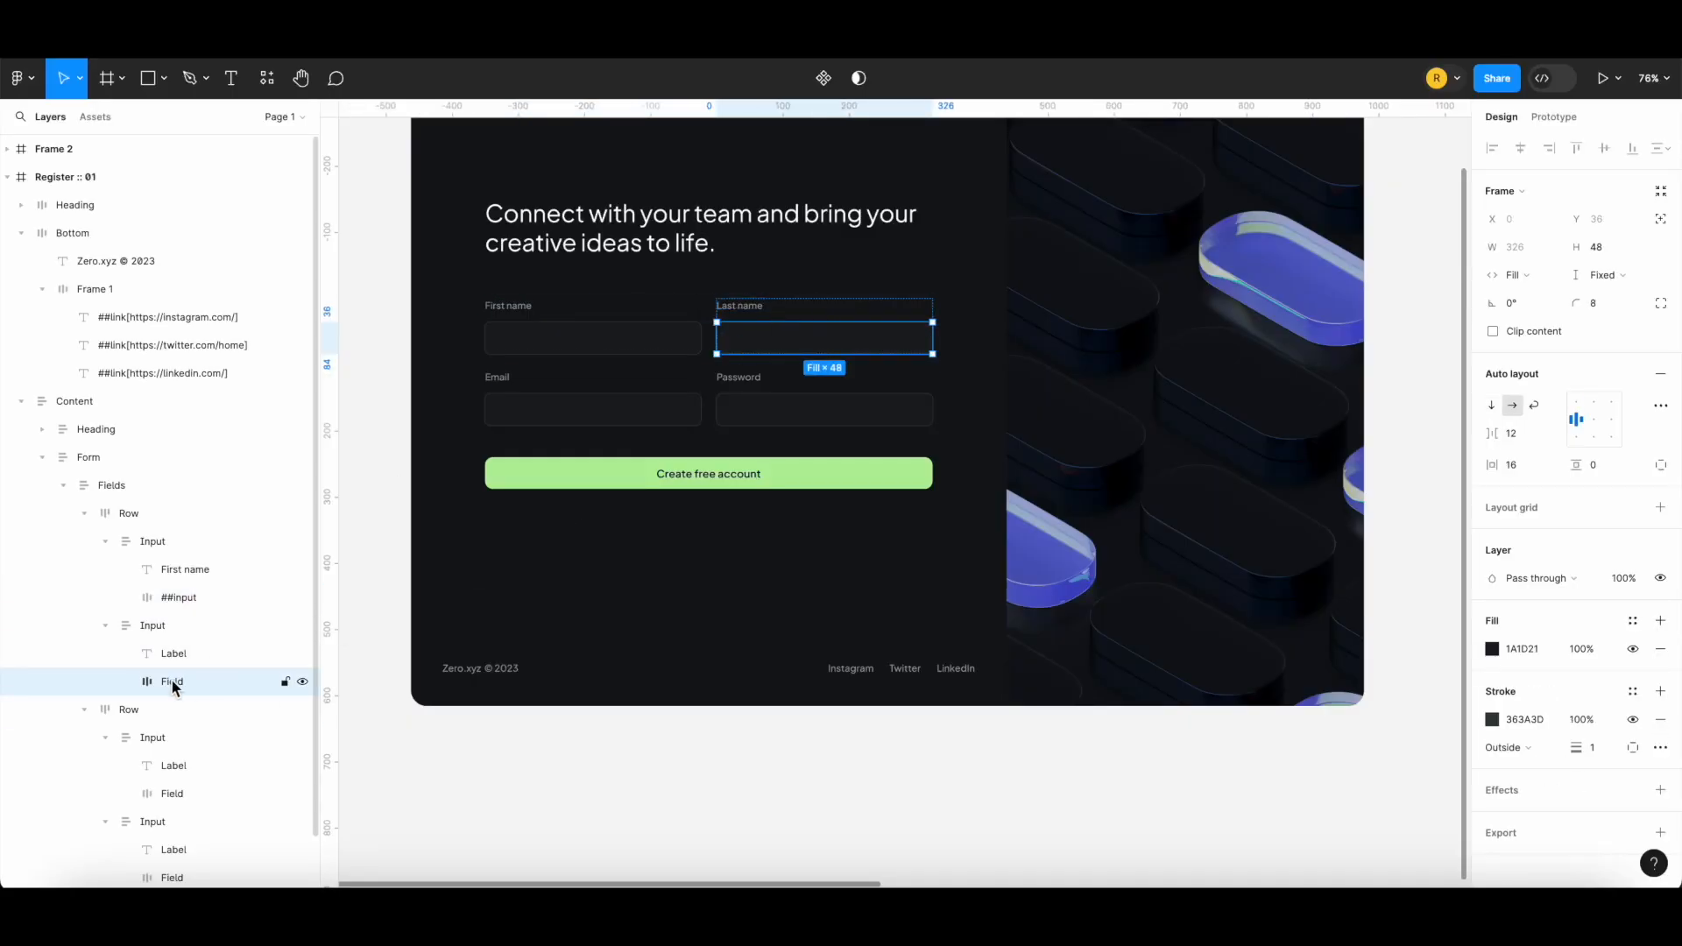
double_click(188, 678)
type("##input[text]")
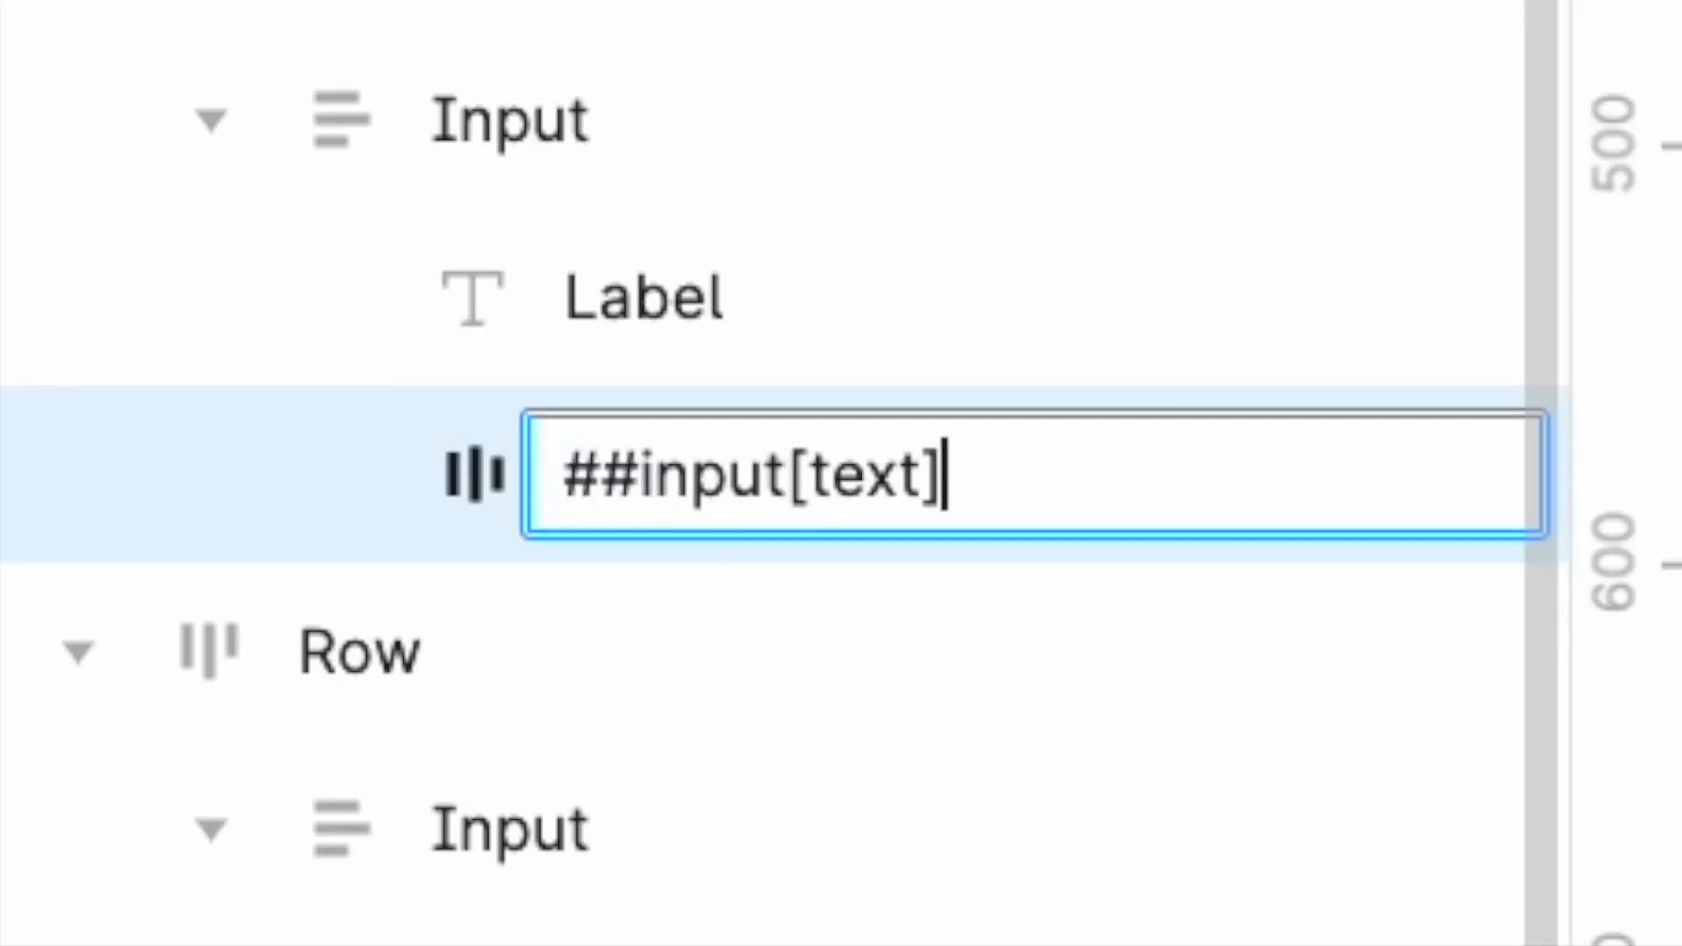
key("Return")
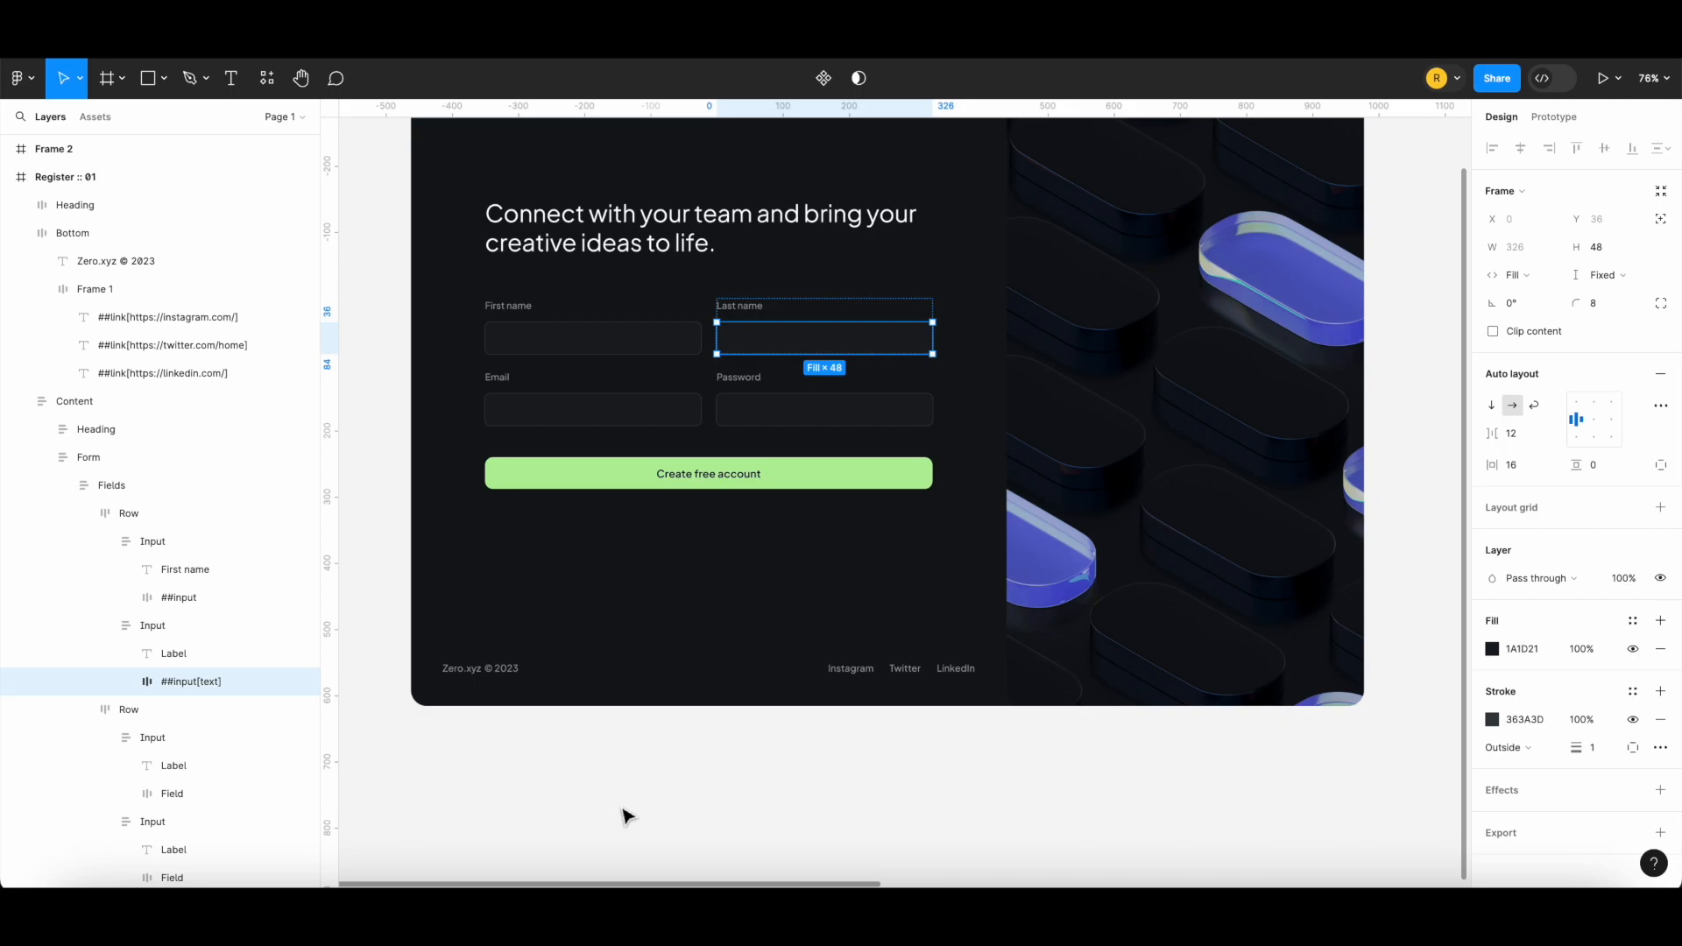
Rename the field layer under the Email label to ##input[email]
left_click(608, 425)
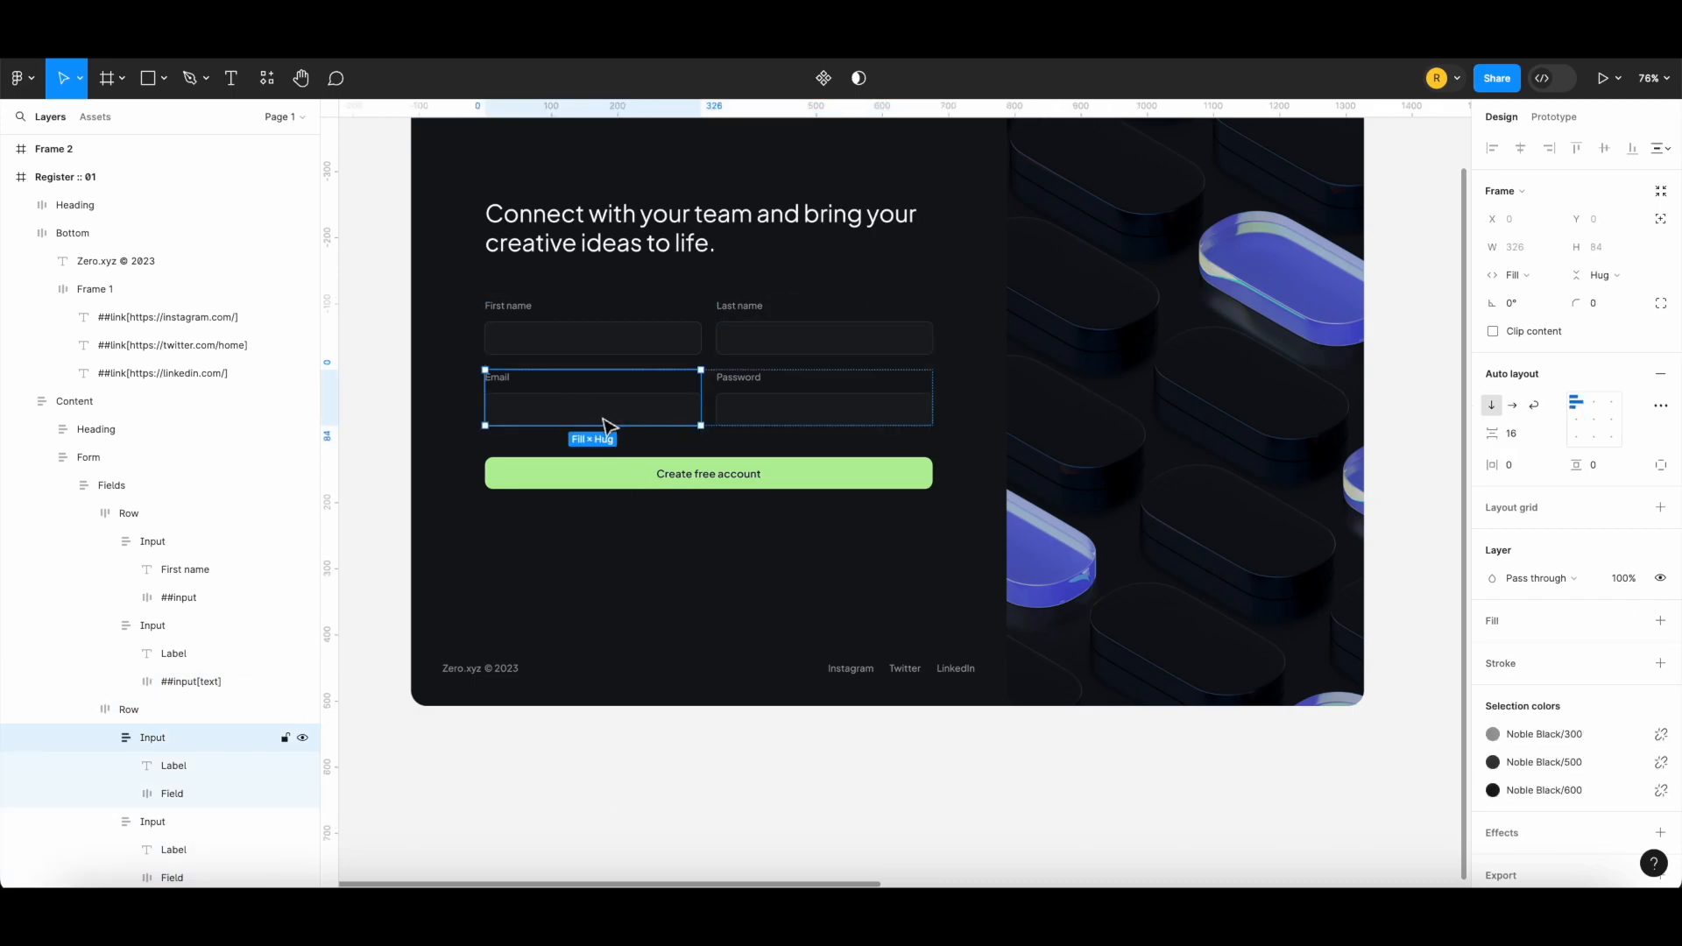
double_click(825, 415)
double_click(640, 420)
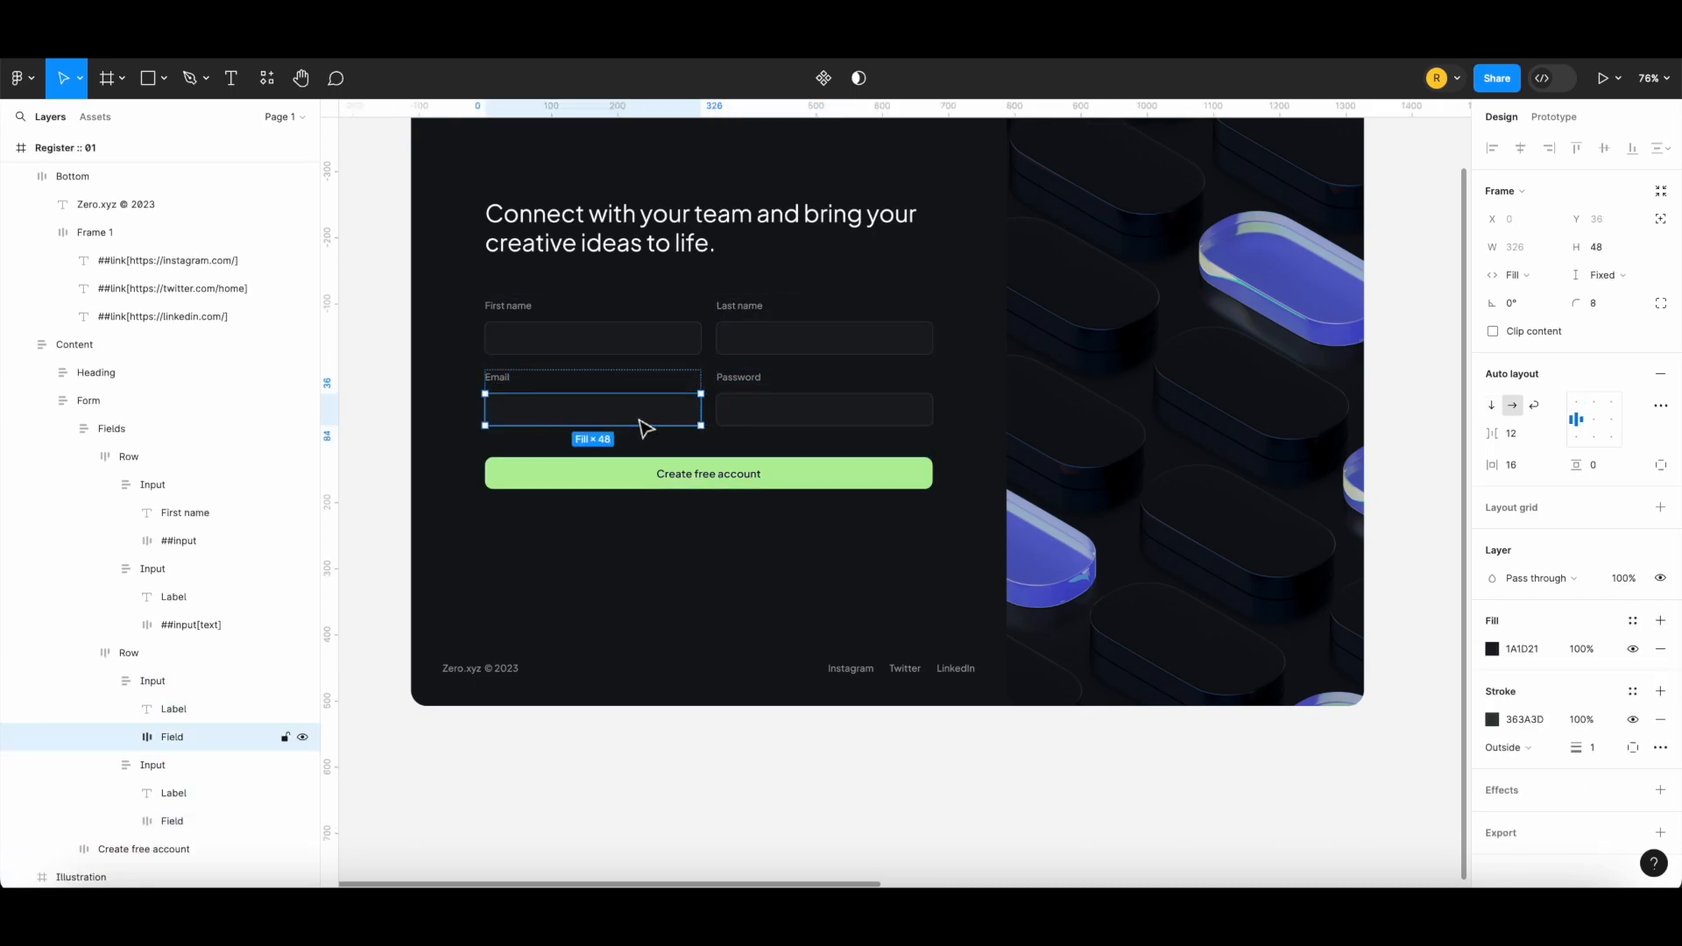
double_click(201, 743)
type("##input[email]")
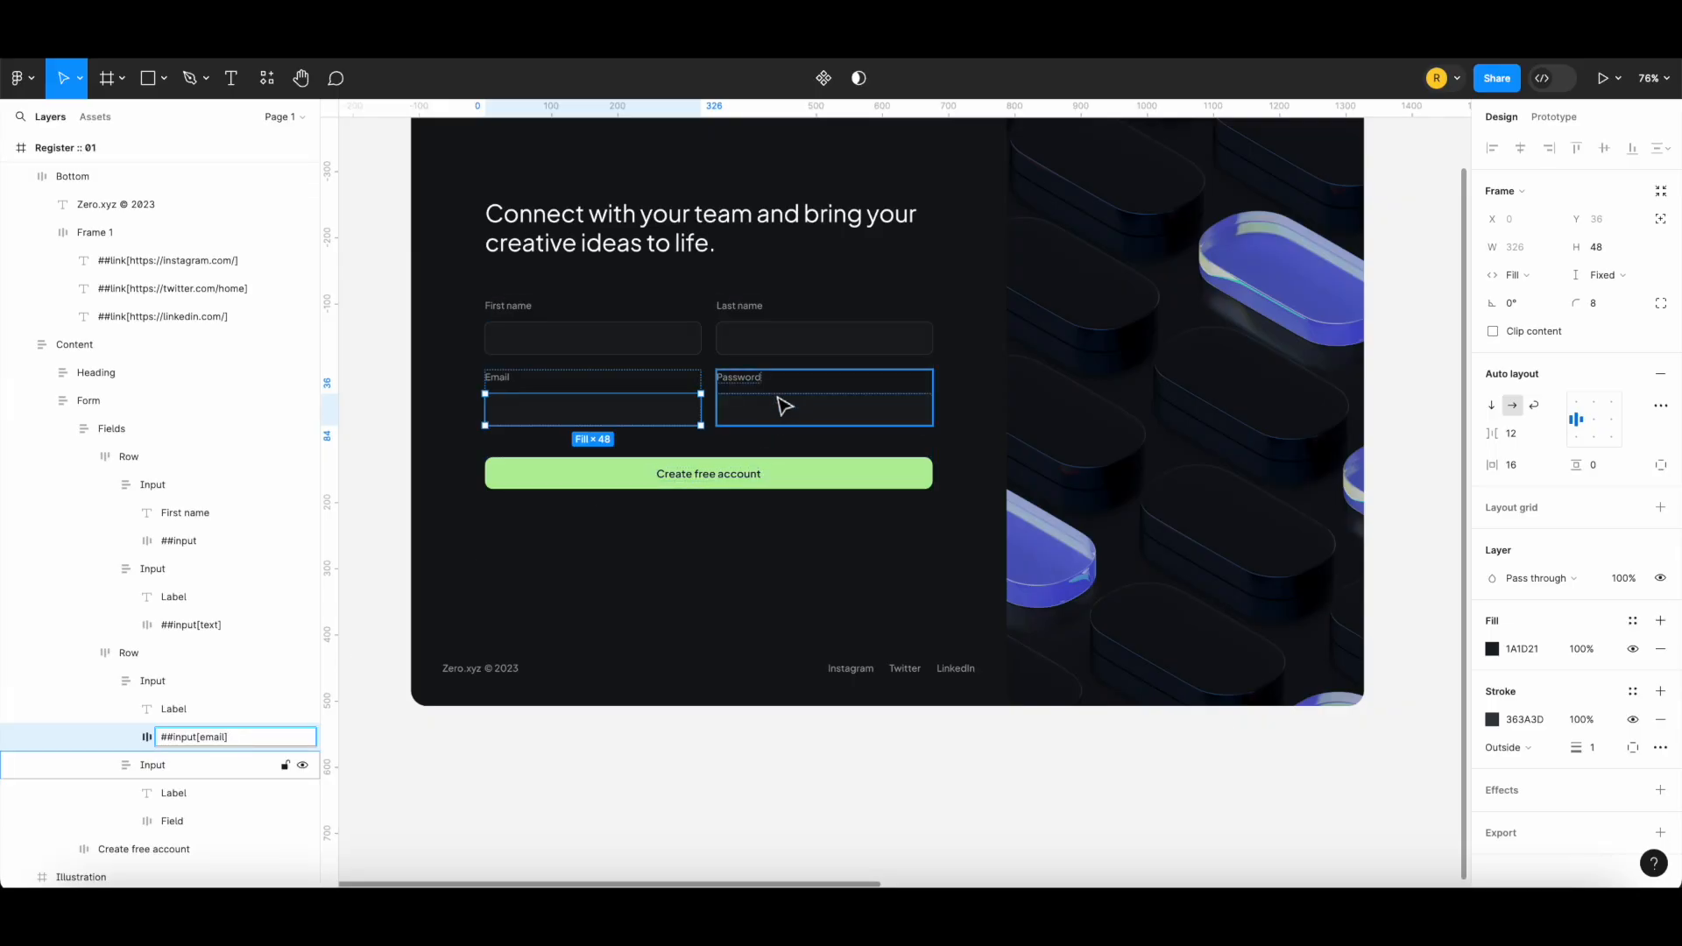
Rename the field layer under the Password label to ##input[password]
left_click(779, 399)
double_click(191, 824)
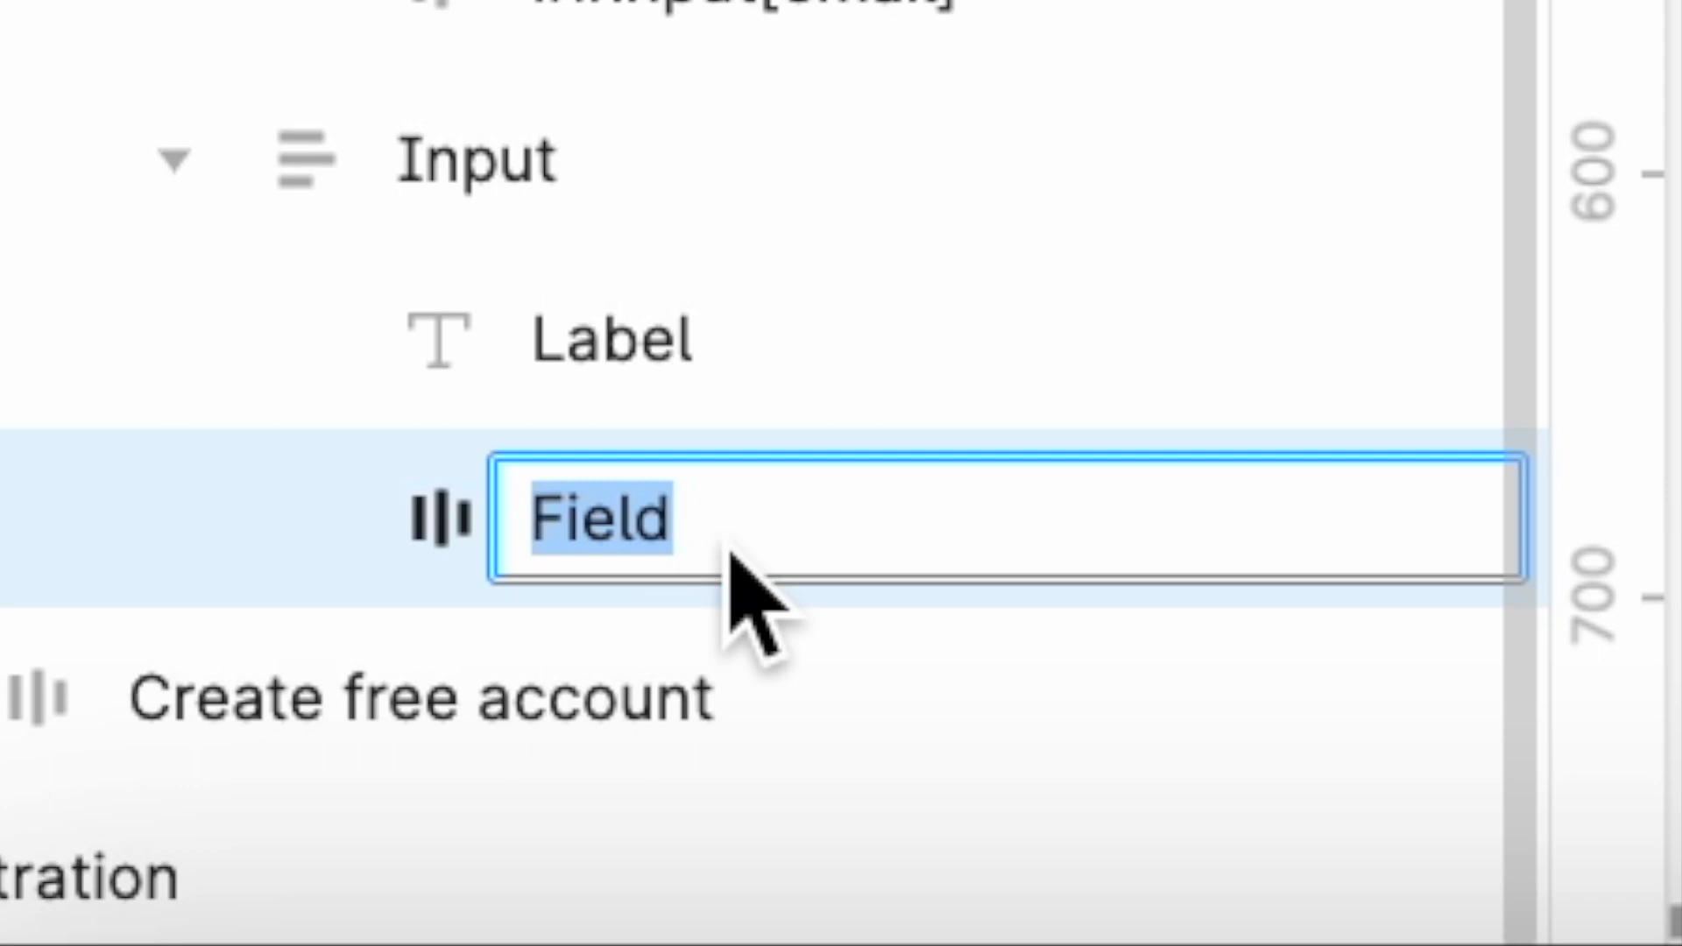
type("##input[passw")
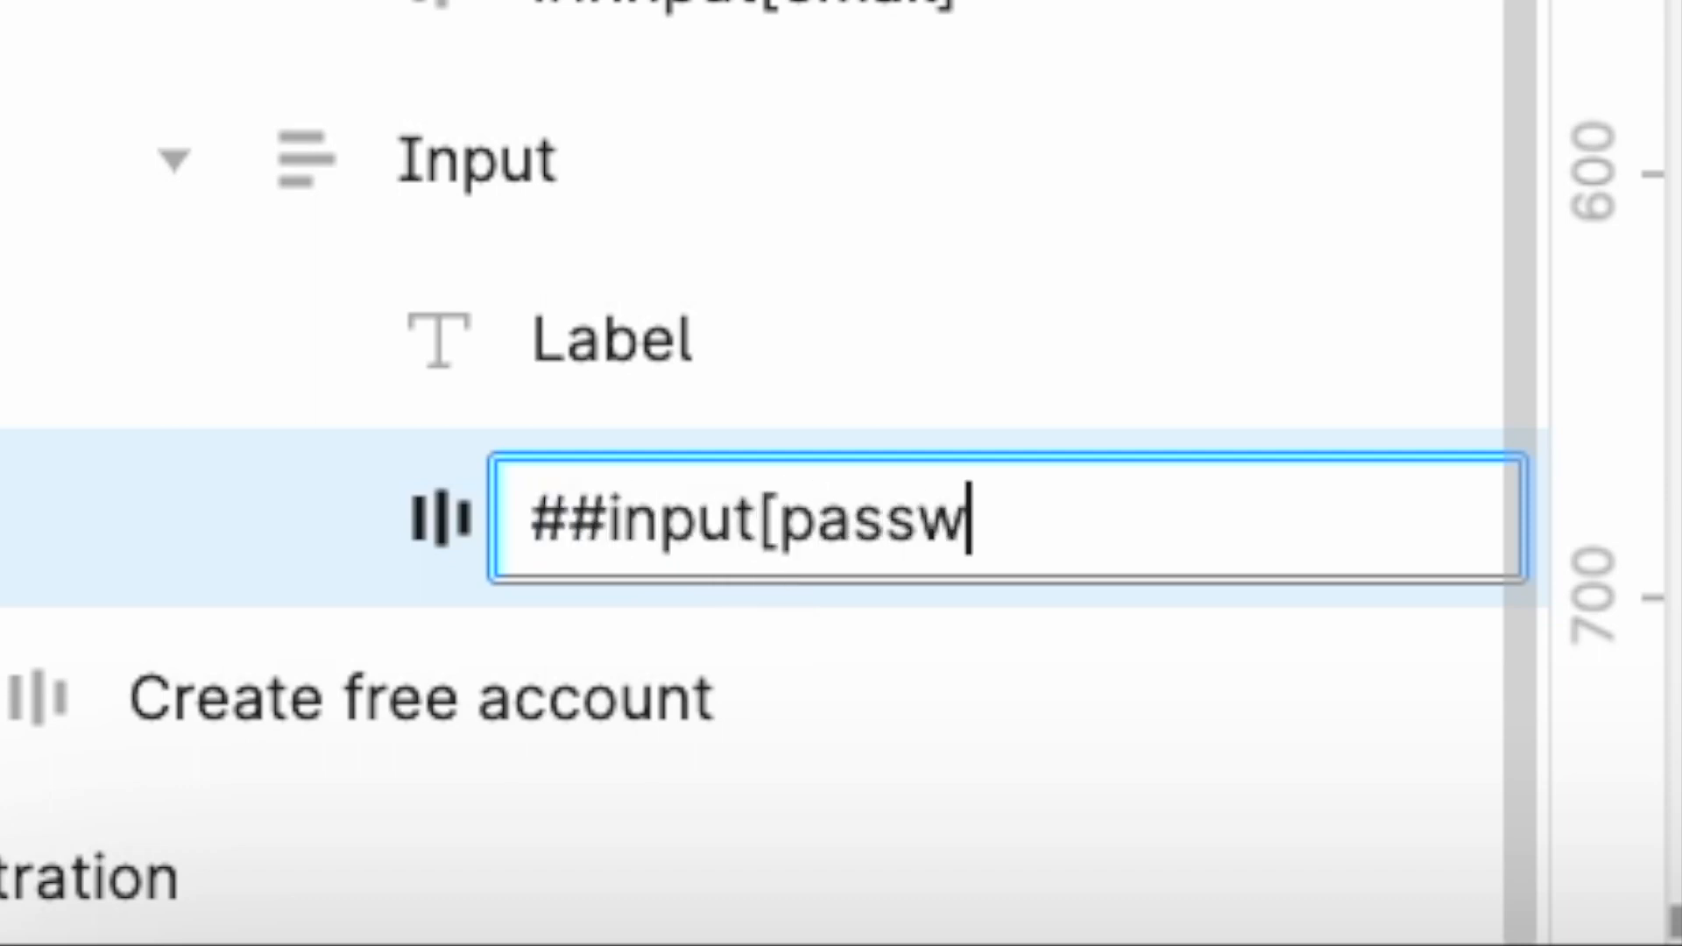
type("ord]")
key("Return")
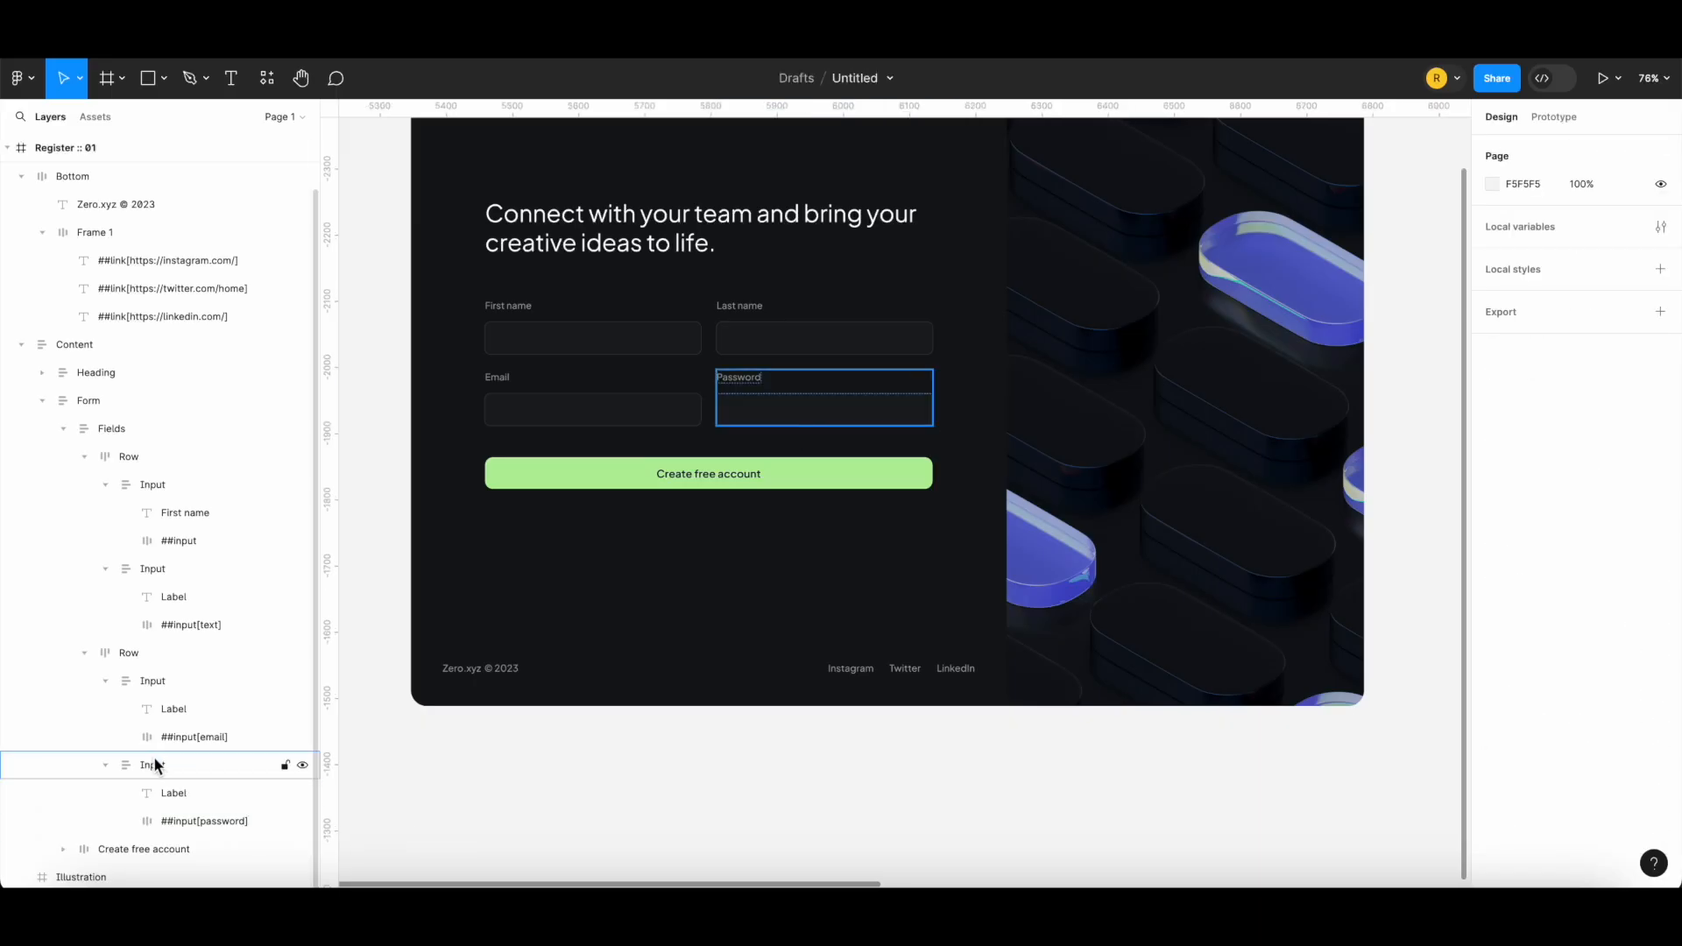
left_click(530, 720)
left_click(758, 480)
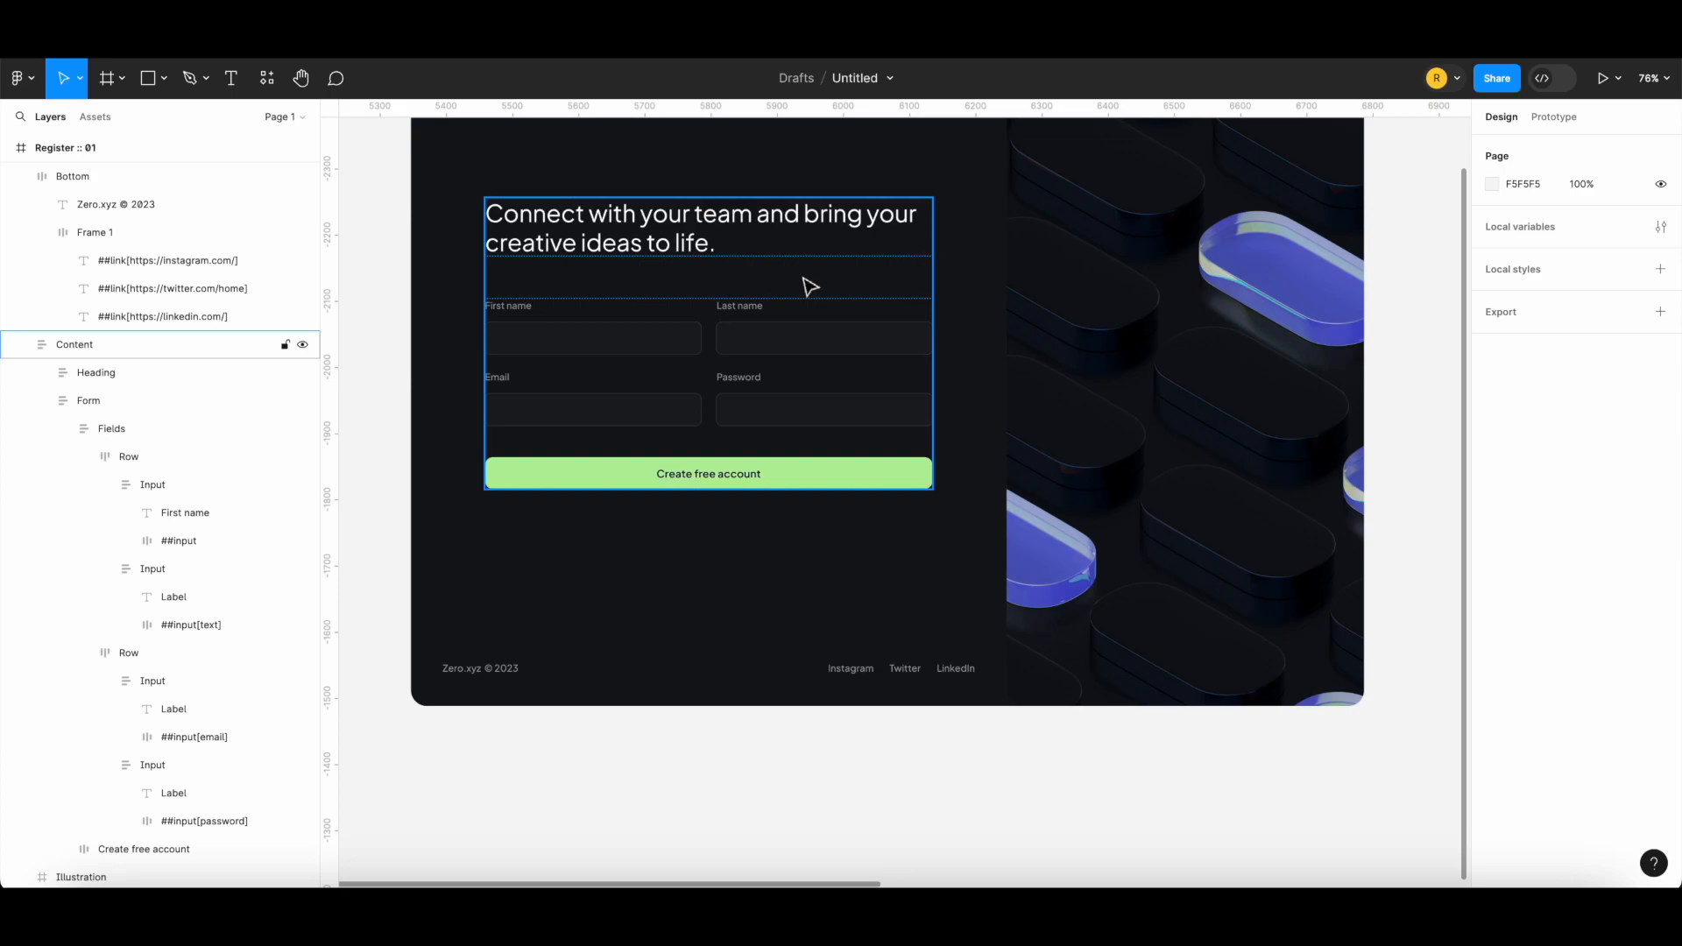
scroll(788, 455, "up", 2)
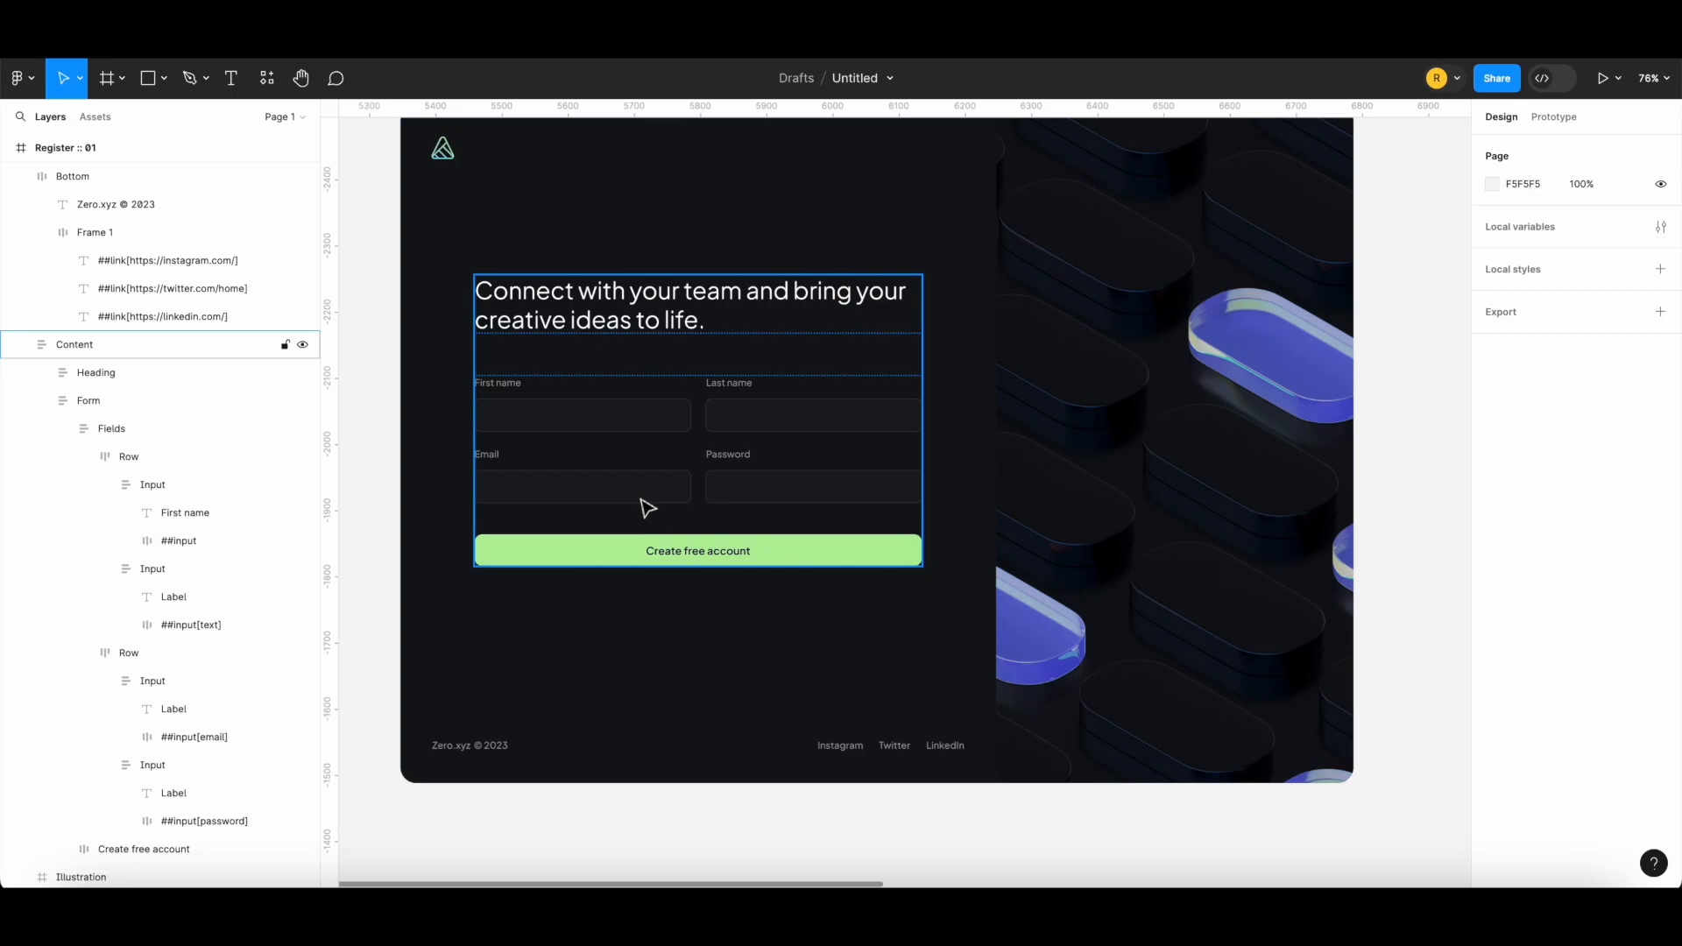
left_click(608, 248)
scroll(526, 219, "up", 1)
left_click(432, 150)
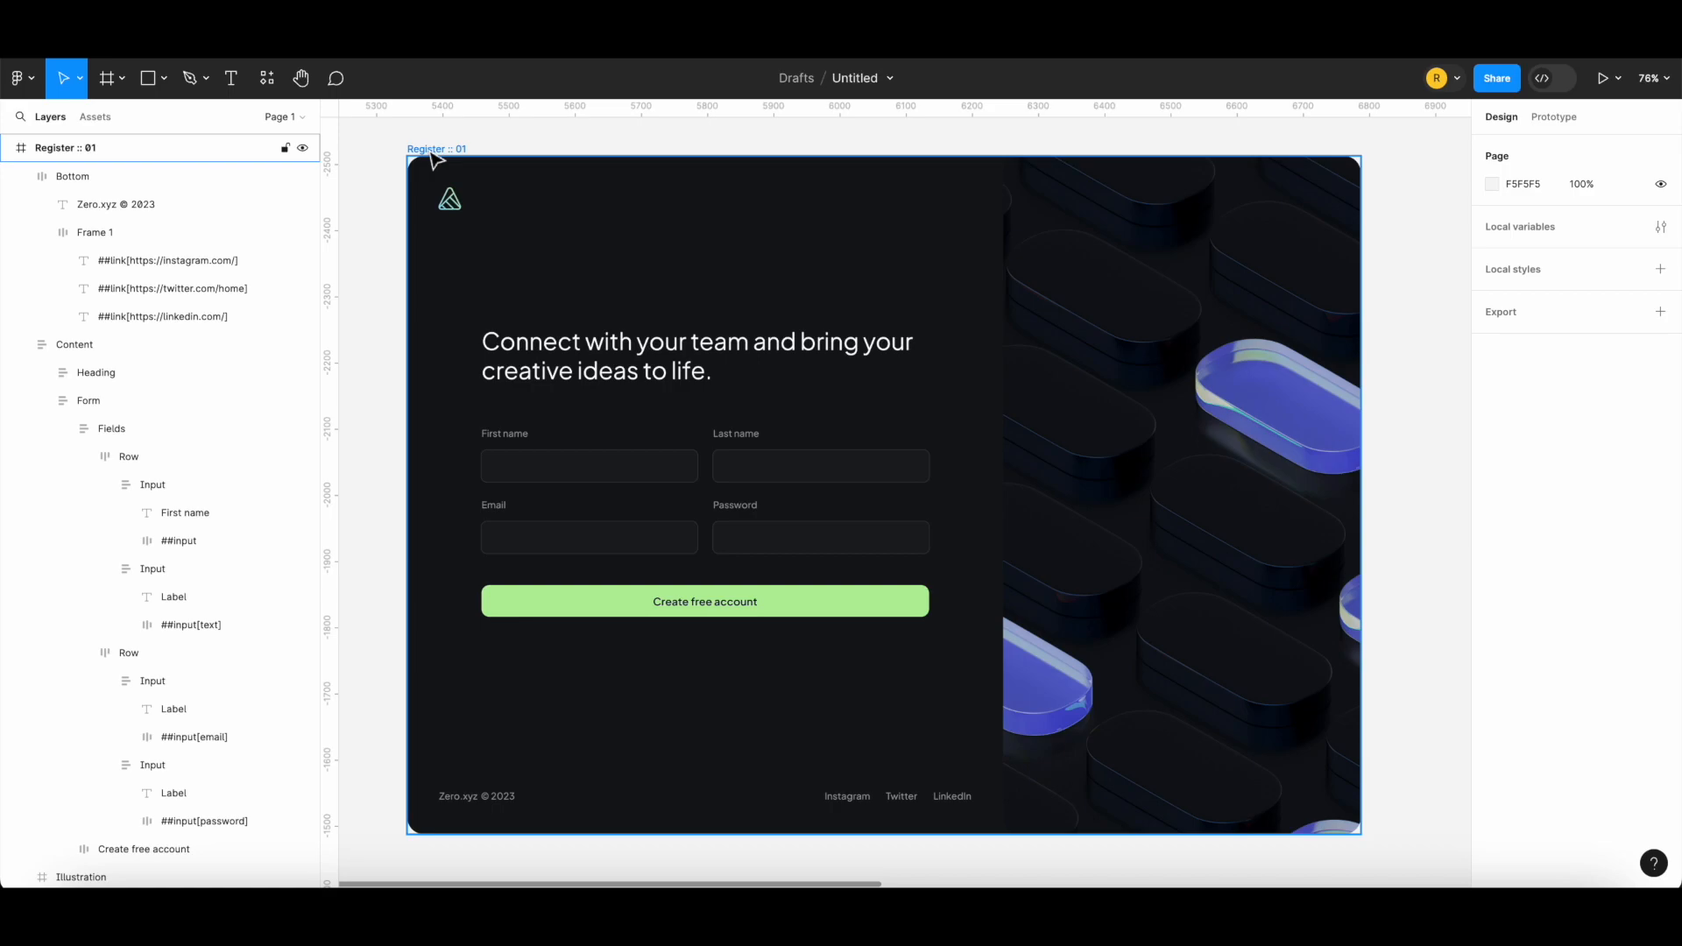
Open the layer name of the gray rectangle in Frame 2 for editing and select its bracketed YouTube link to examine the embed tag
scroll(638, 207, "right", 10)
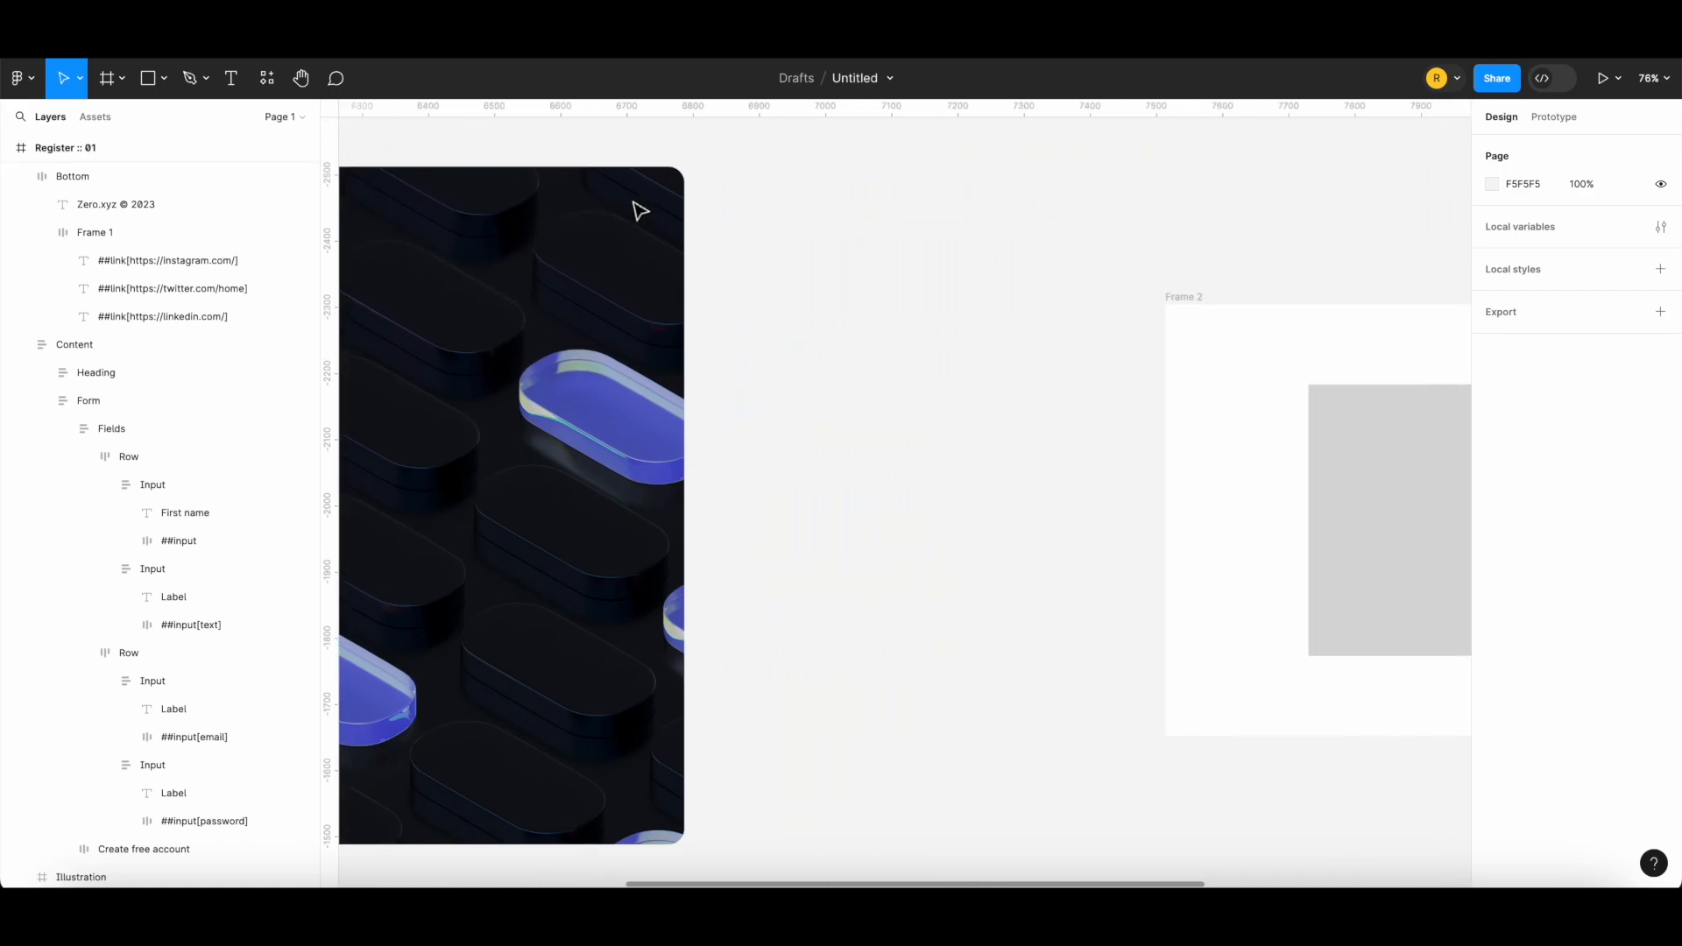
scroll(634, 208, "right", 10)
scroll(635, 208, "down", 1)
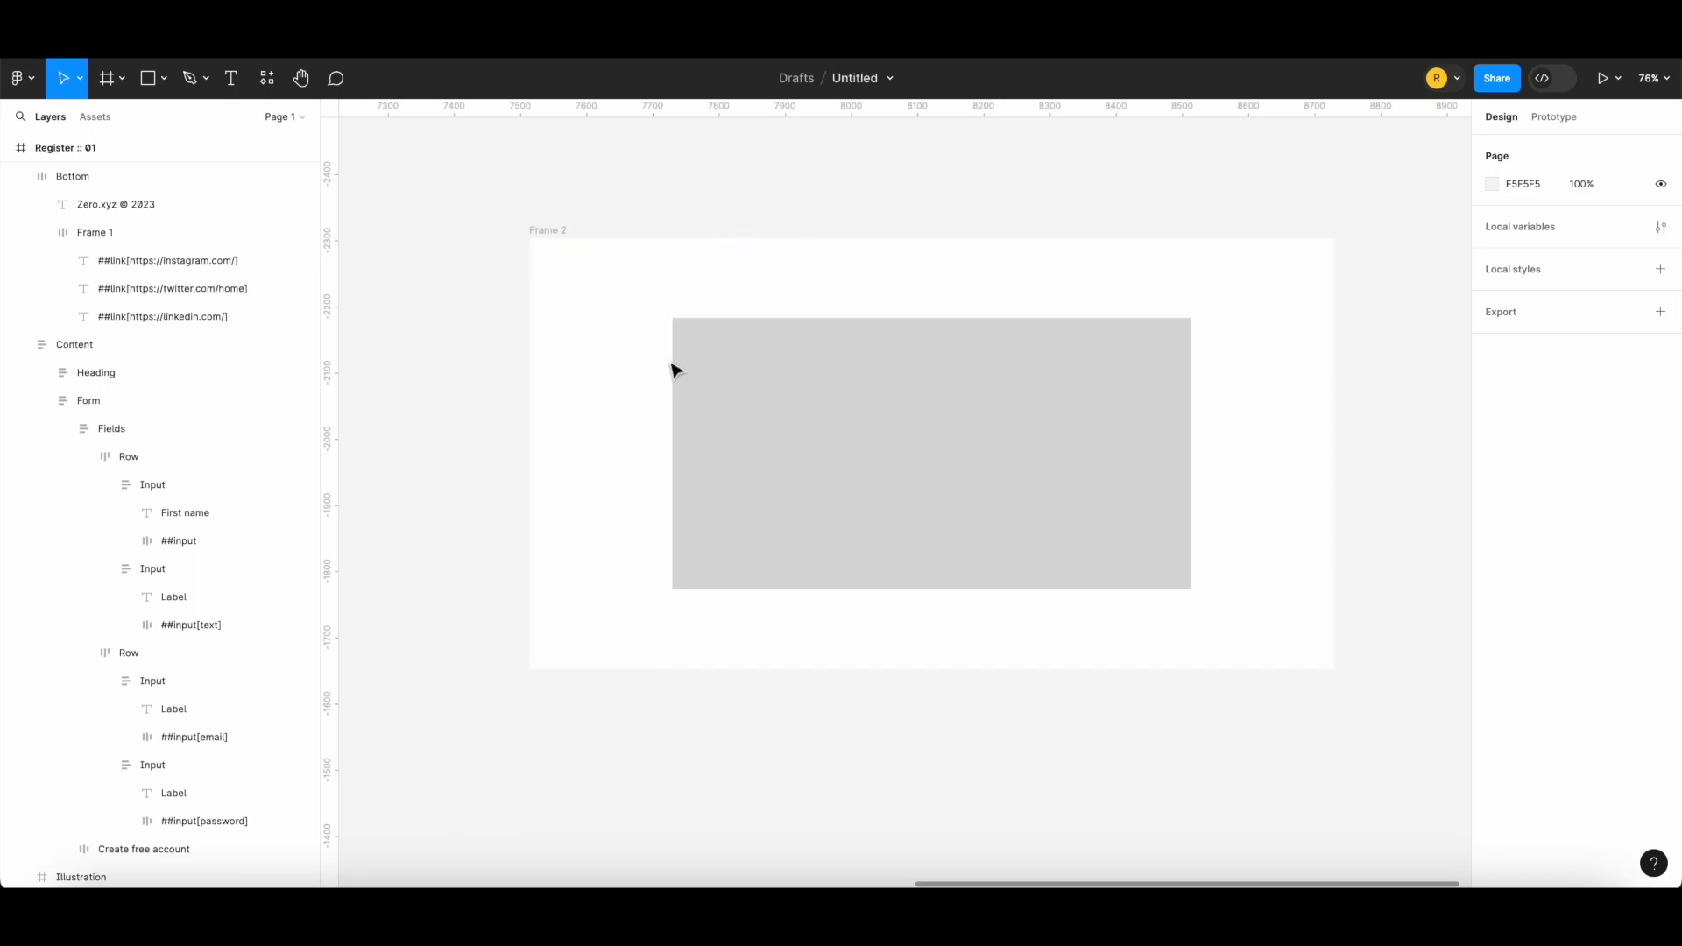
left_click(1027, 473)
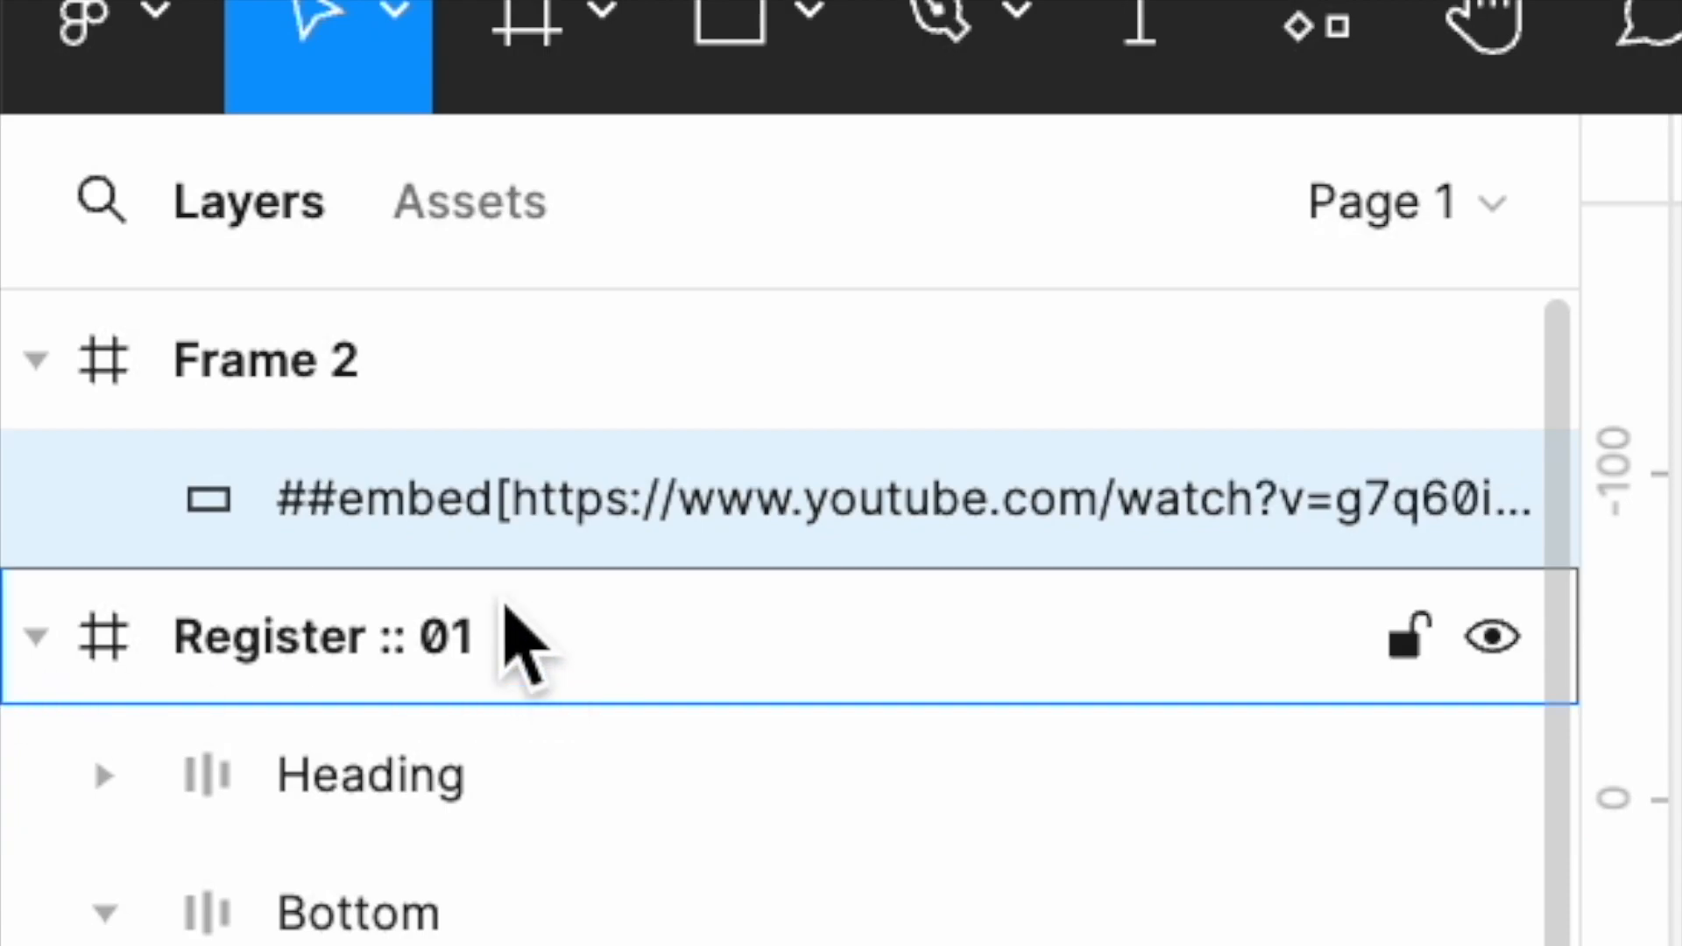
double_click(326, 524)
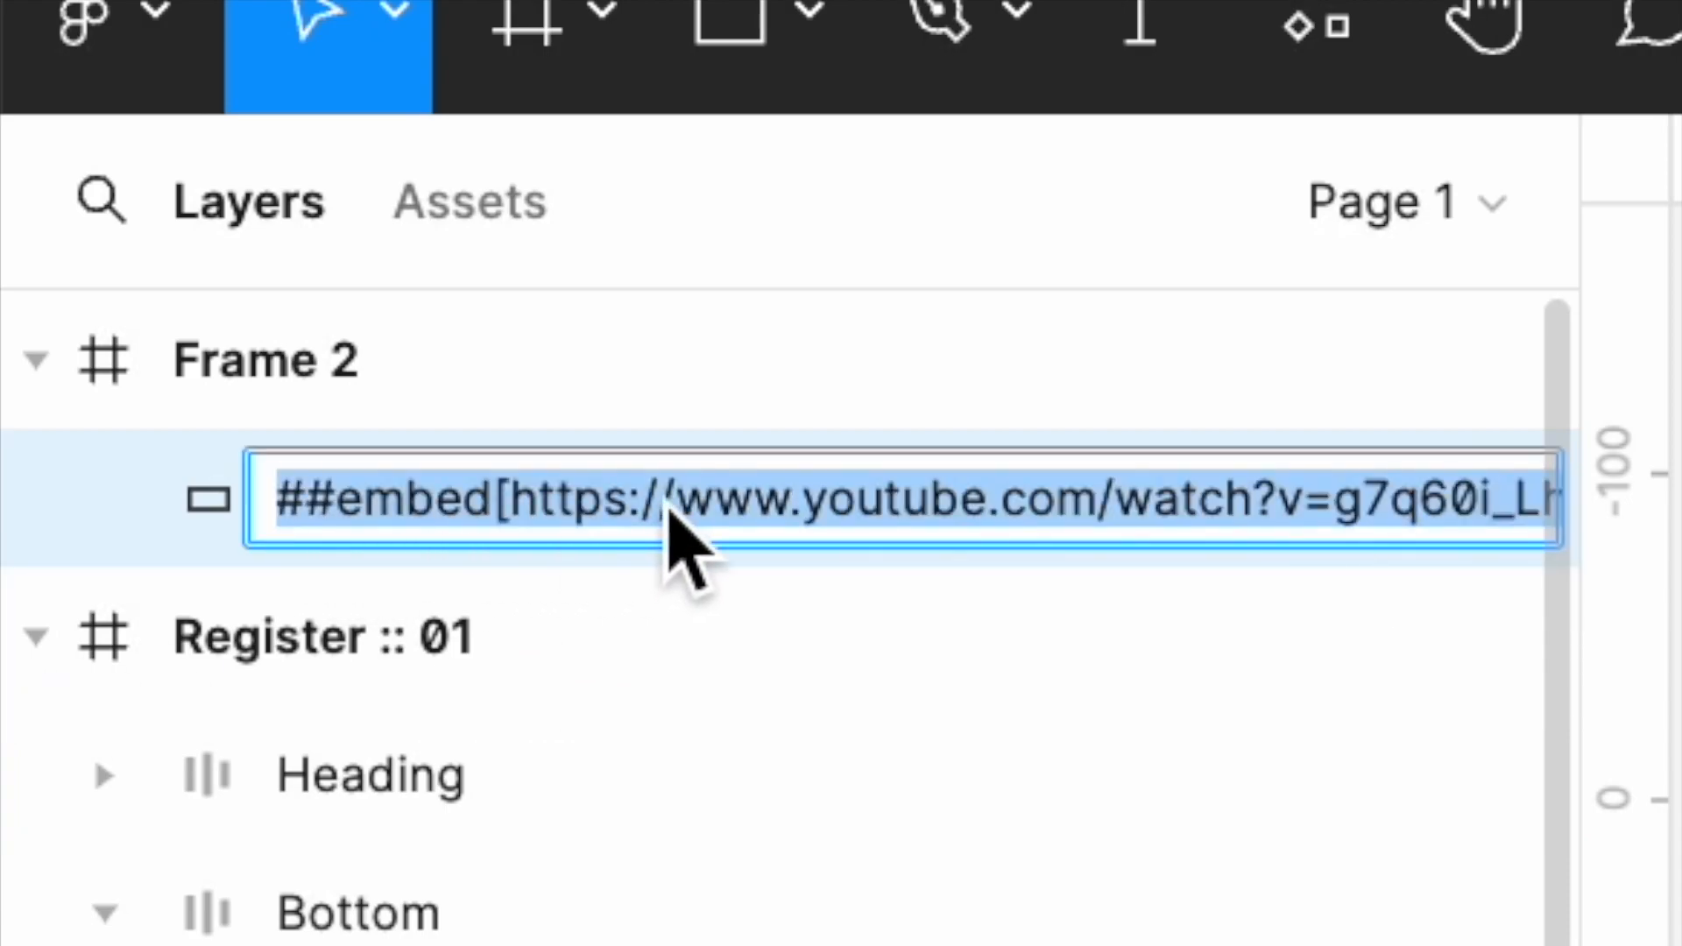
left_click(549, 506)
left_click_drag(511, 507, 1595, 504)
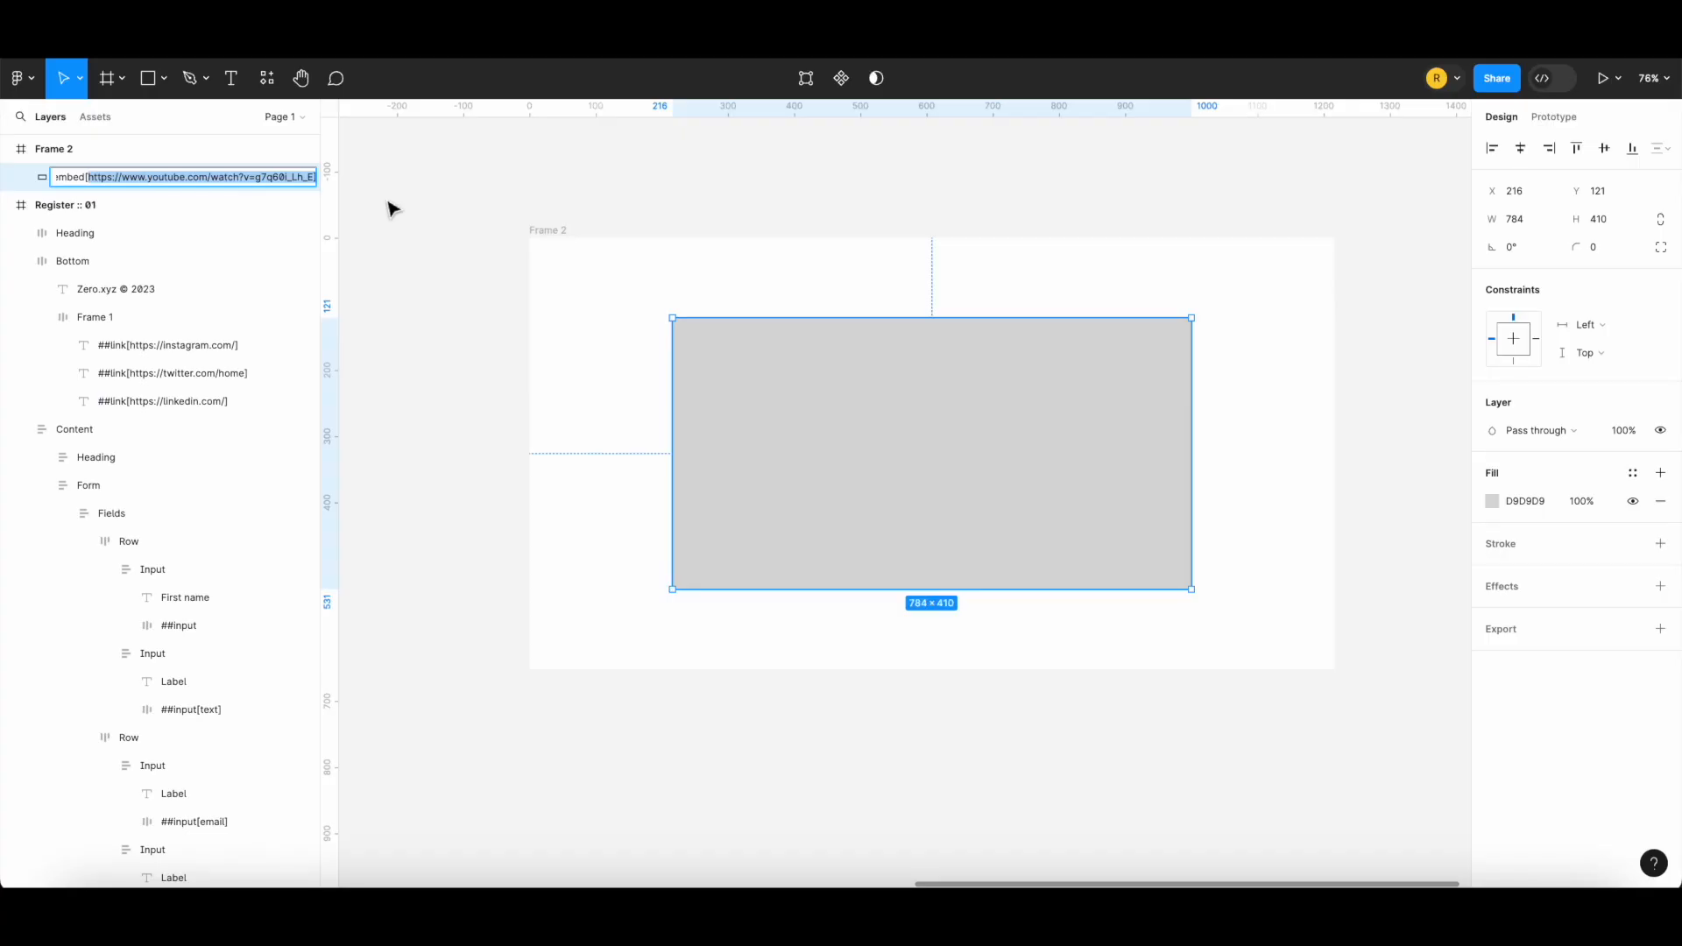
Leave the layer name editing and launch the Dualite - Figma to Code plugin by searching the plugins for "dua"
left_click(392, 209)
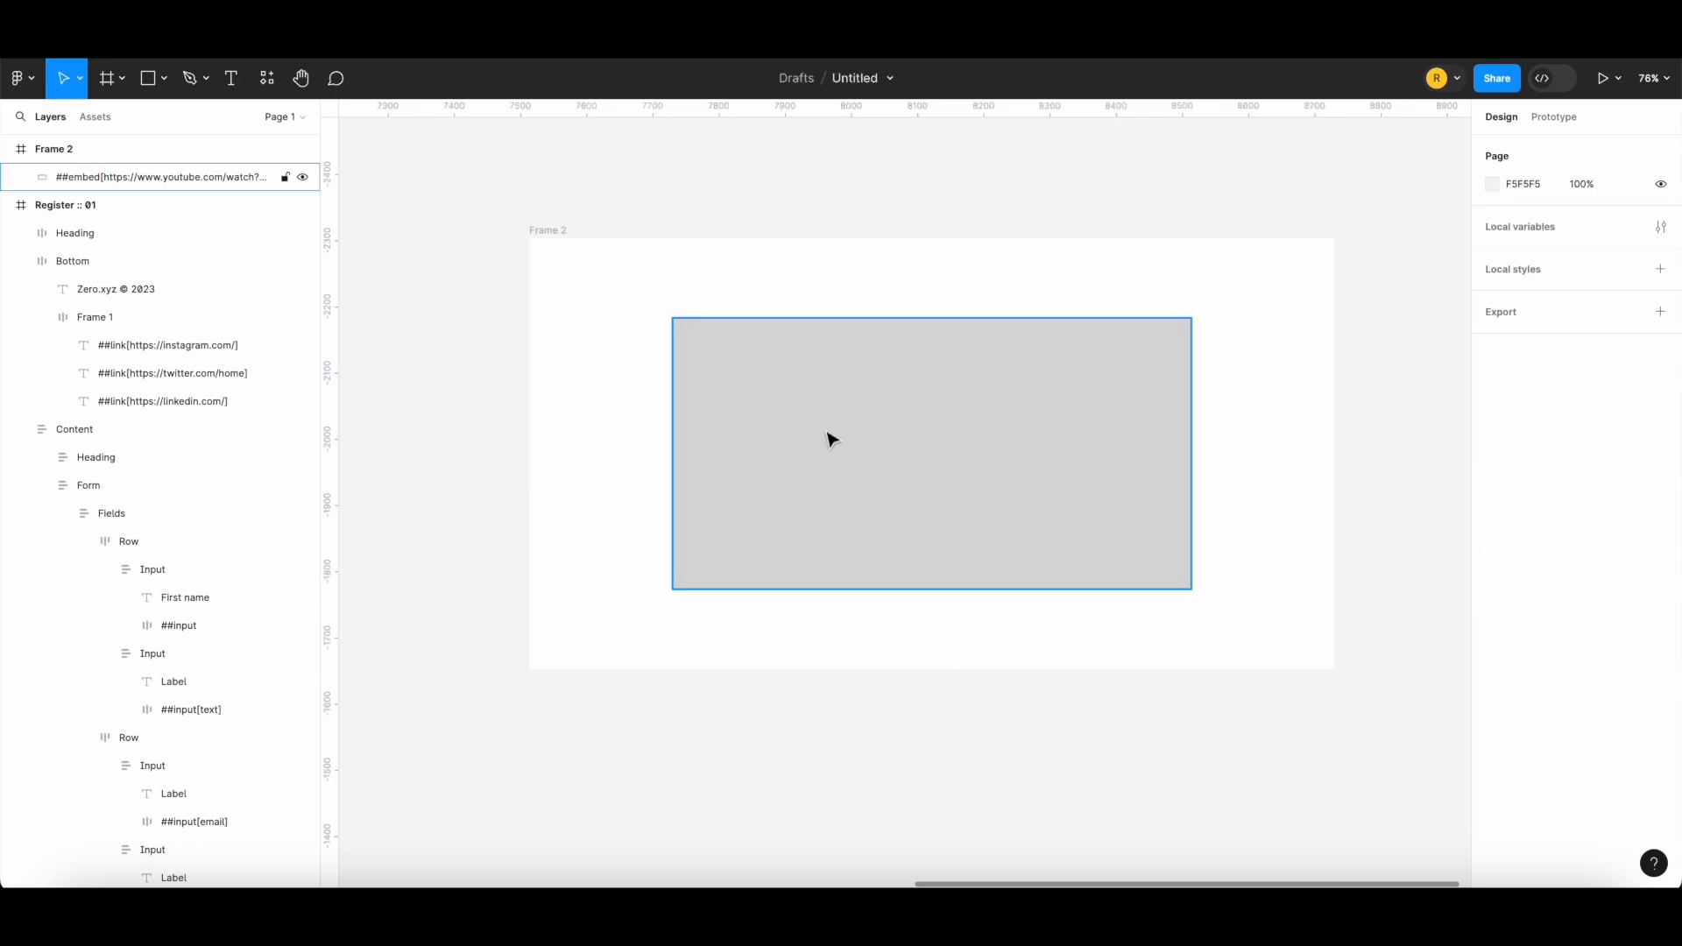
scroll(832, 438, "down", 3)
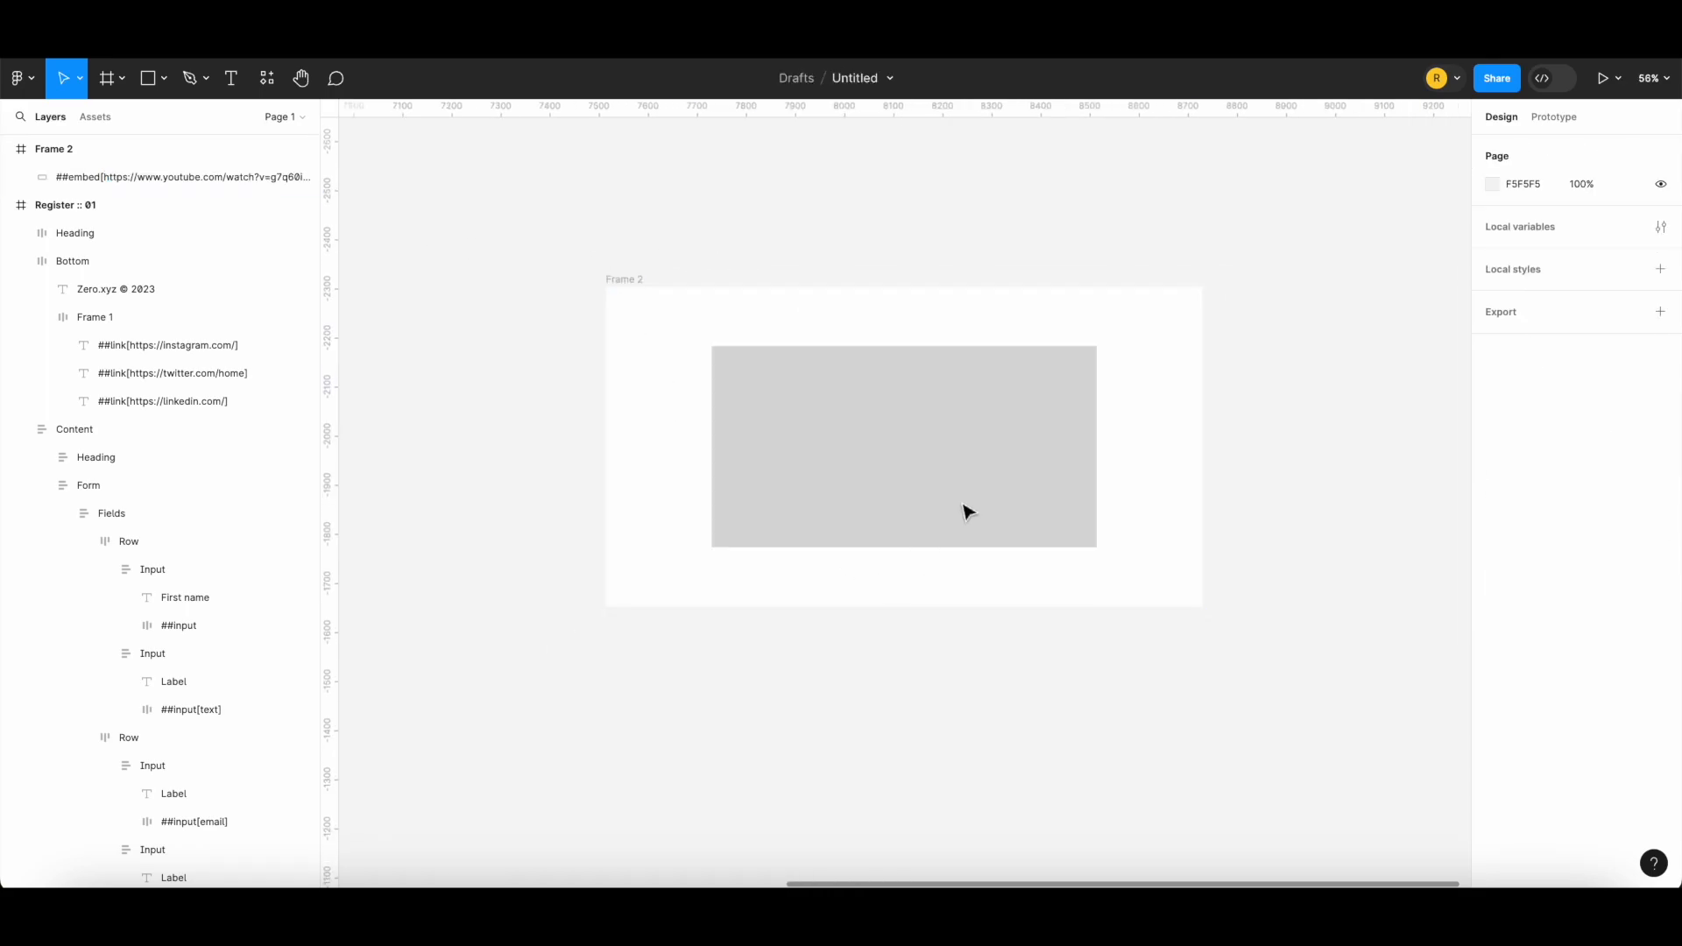
key("shift+1")
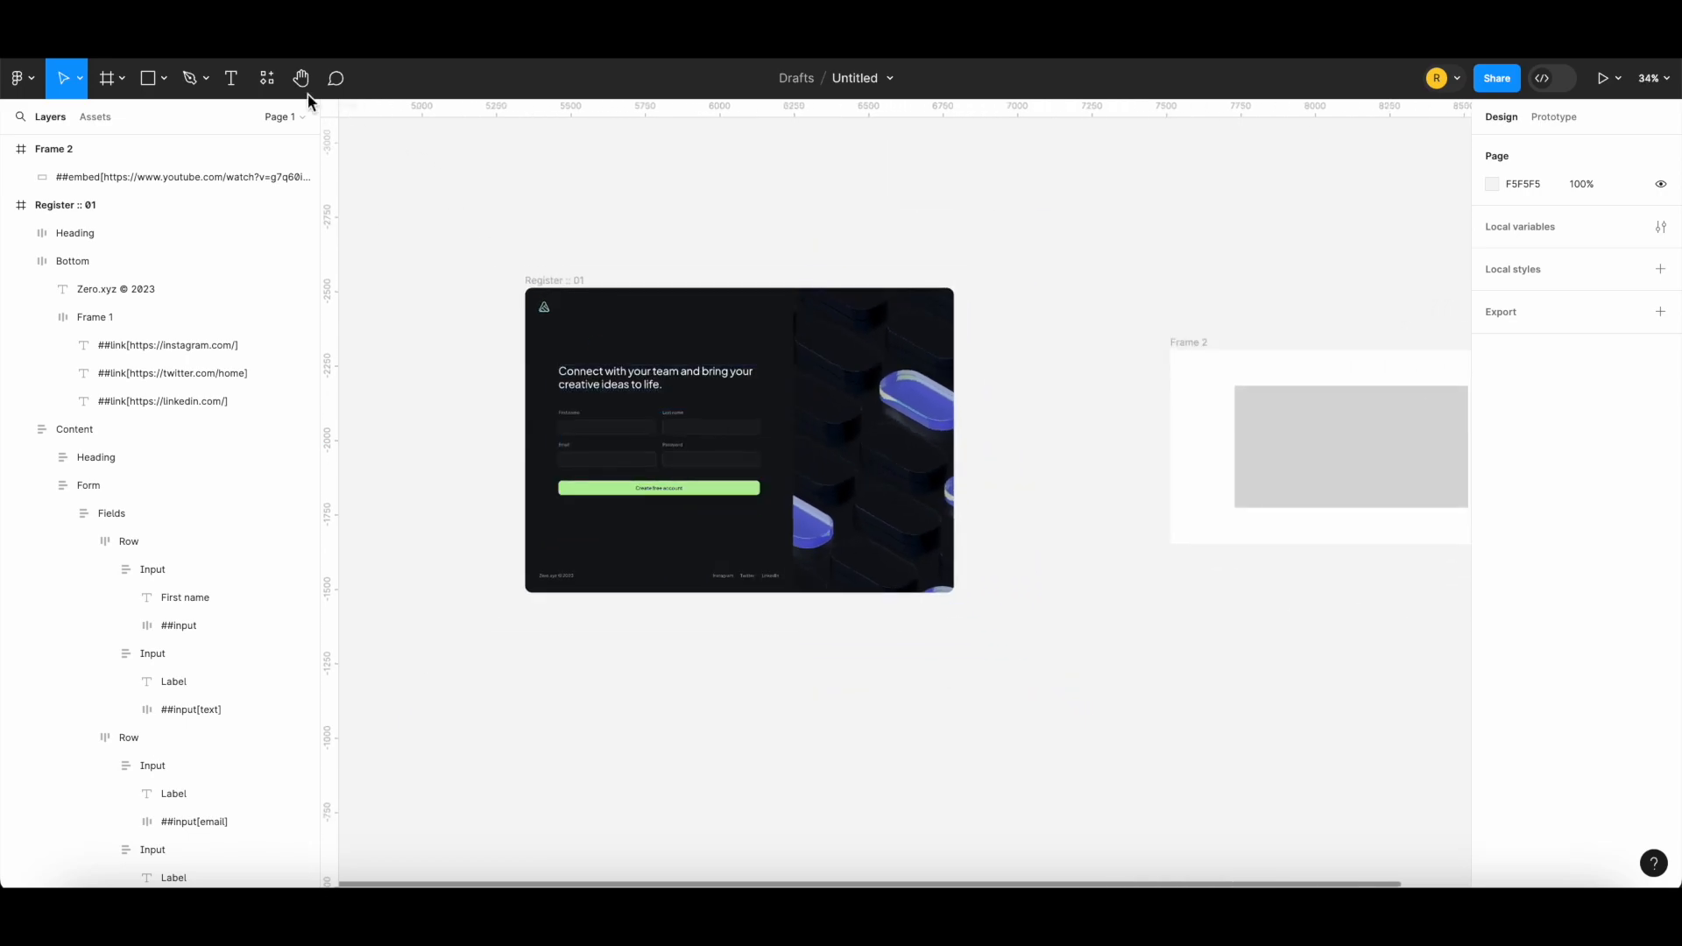
left_click(267, 78)
left_click(350, 117)
type("dua")
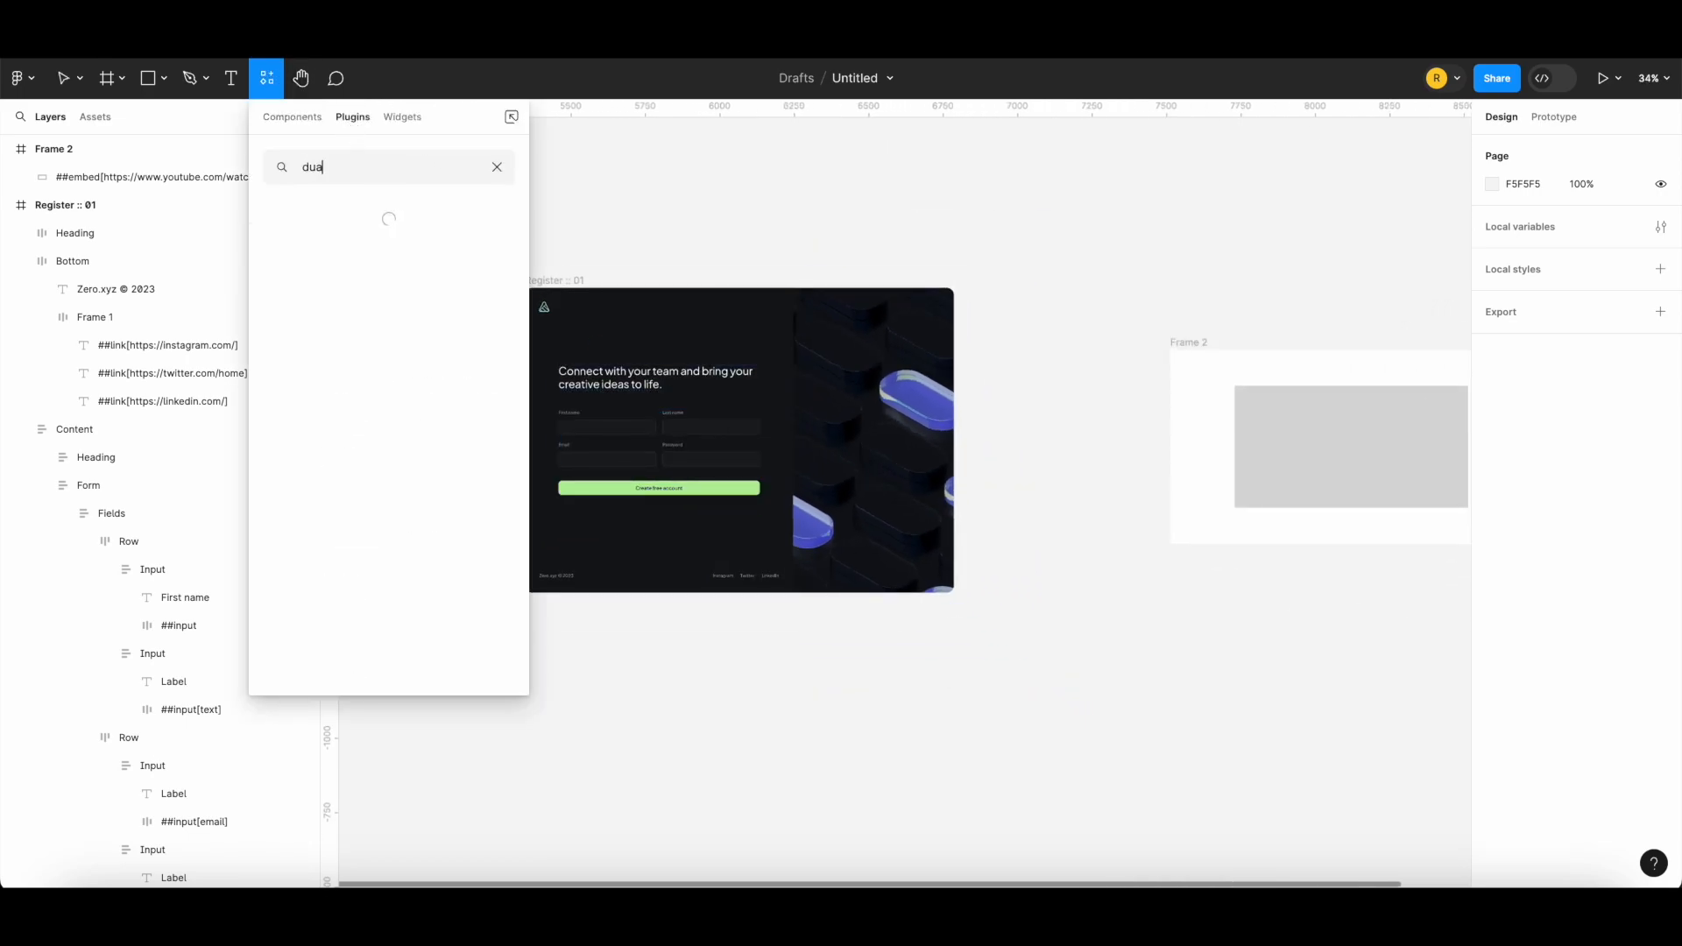
left_click(333, 250)
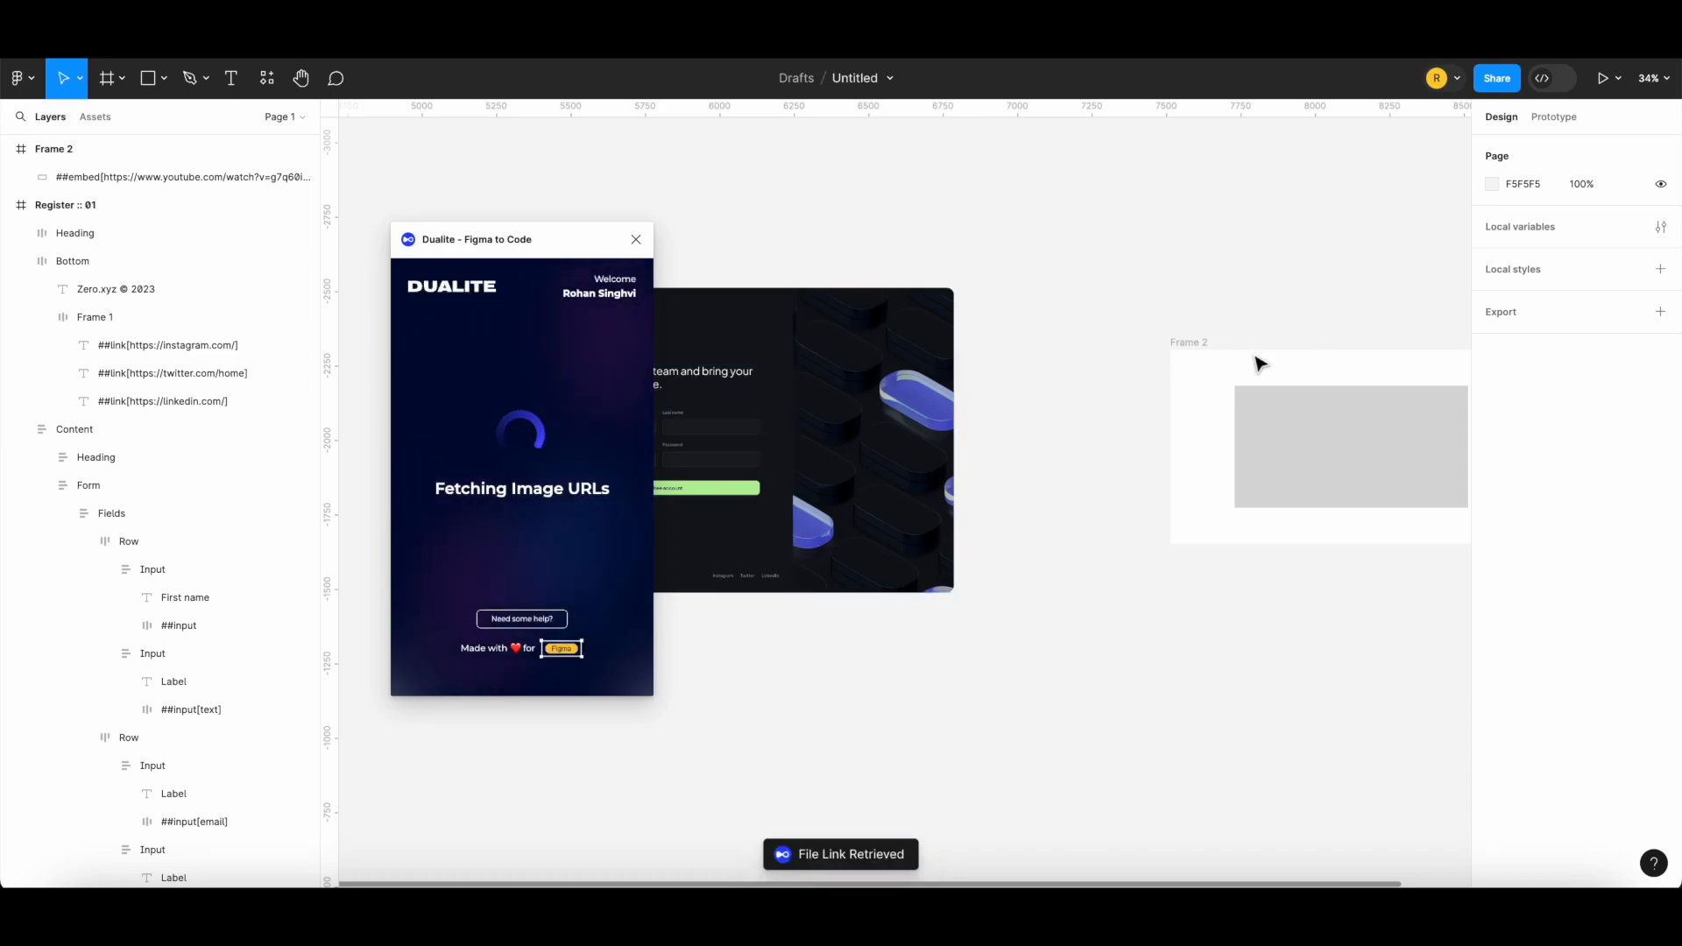
Convert the Register :: 01 frame to React code with Dualite and preview it in CodeSandbox
scroll(1260, 363, "left", 3)
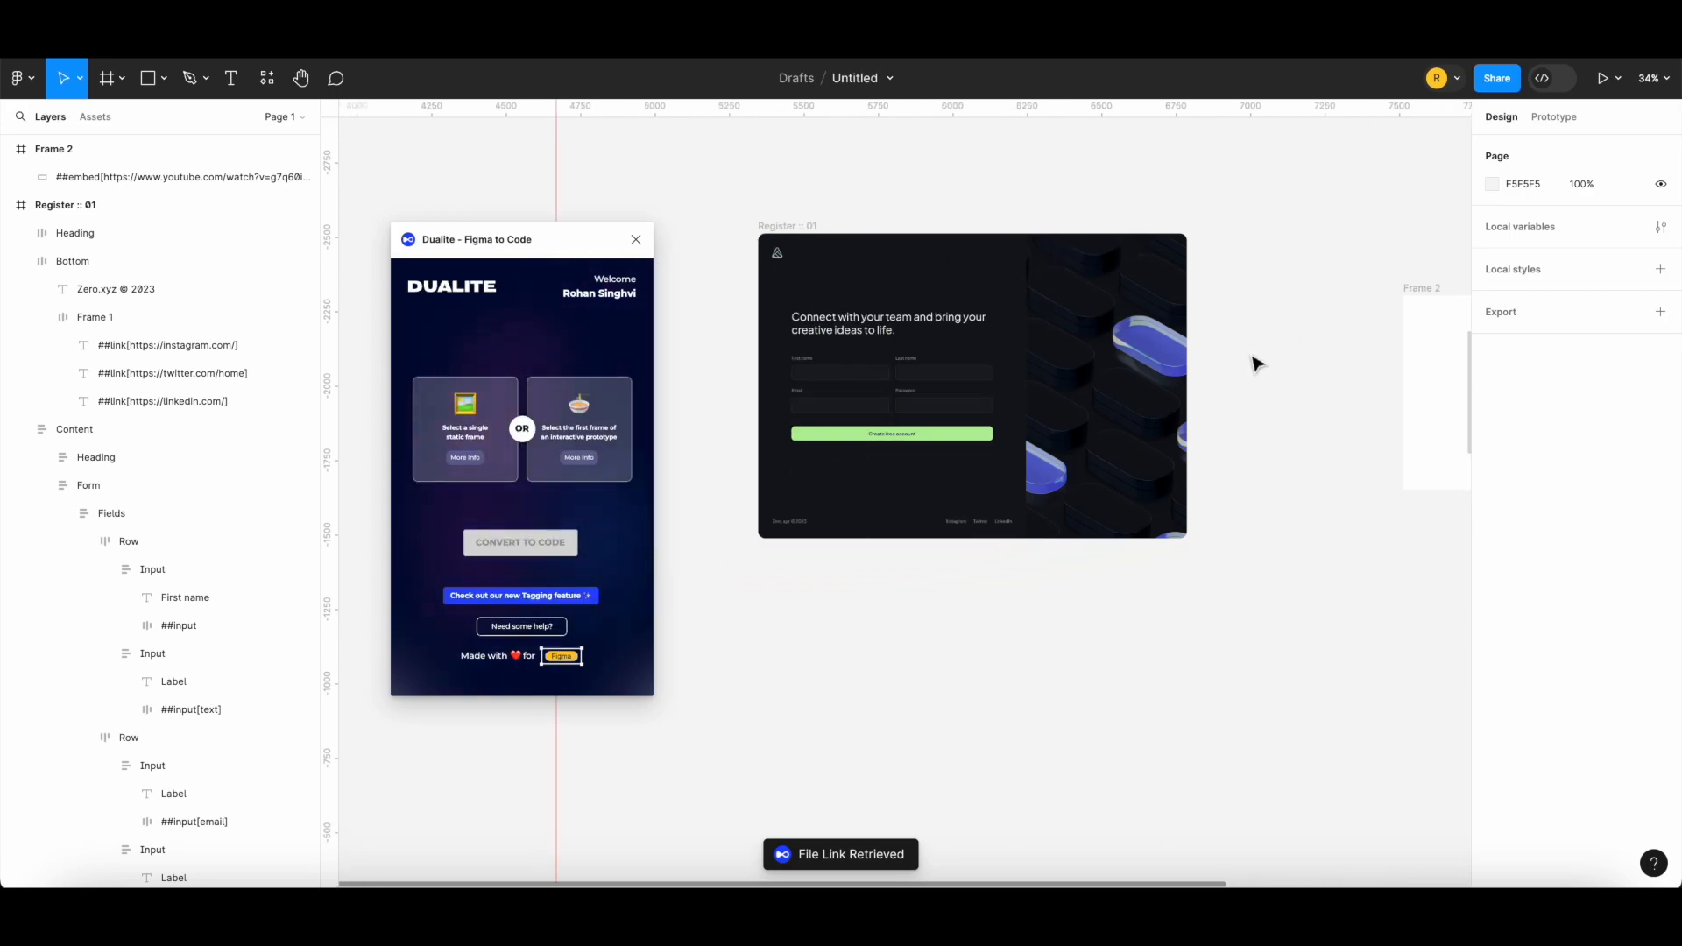
scroll(1227, 366, "up", 2)
left_click(771, 290)
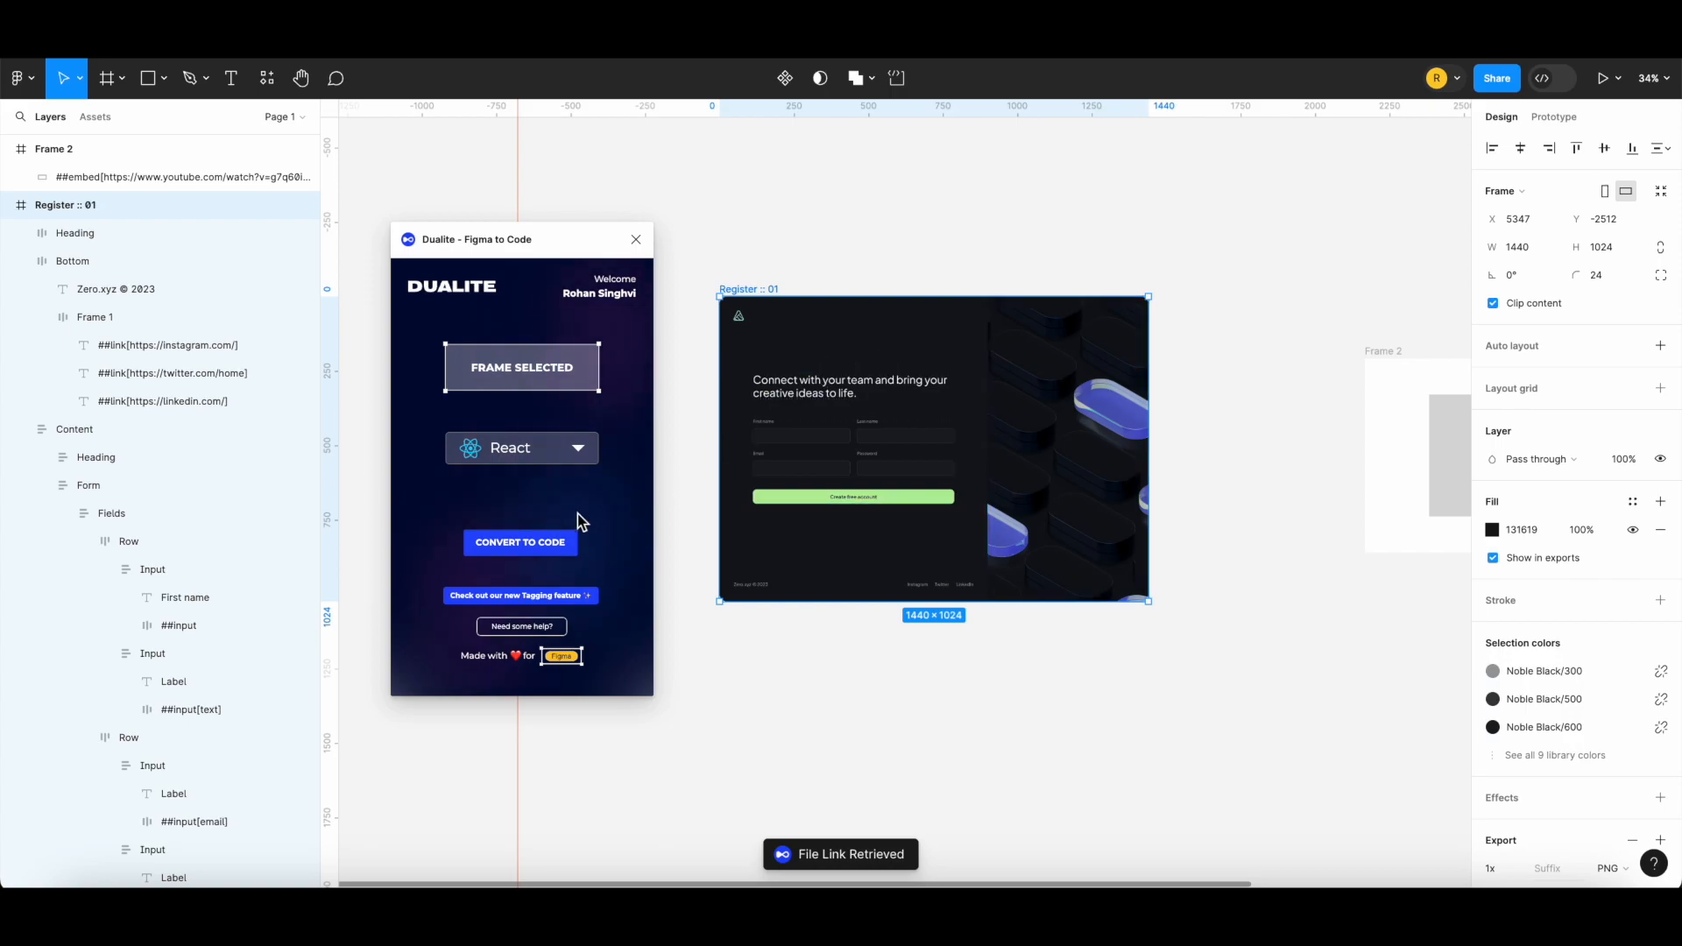
left_click(543, 544)
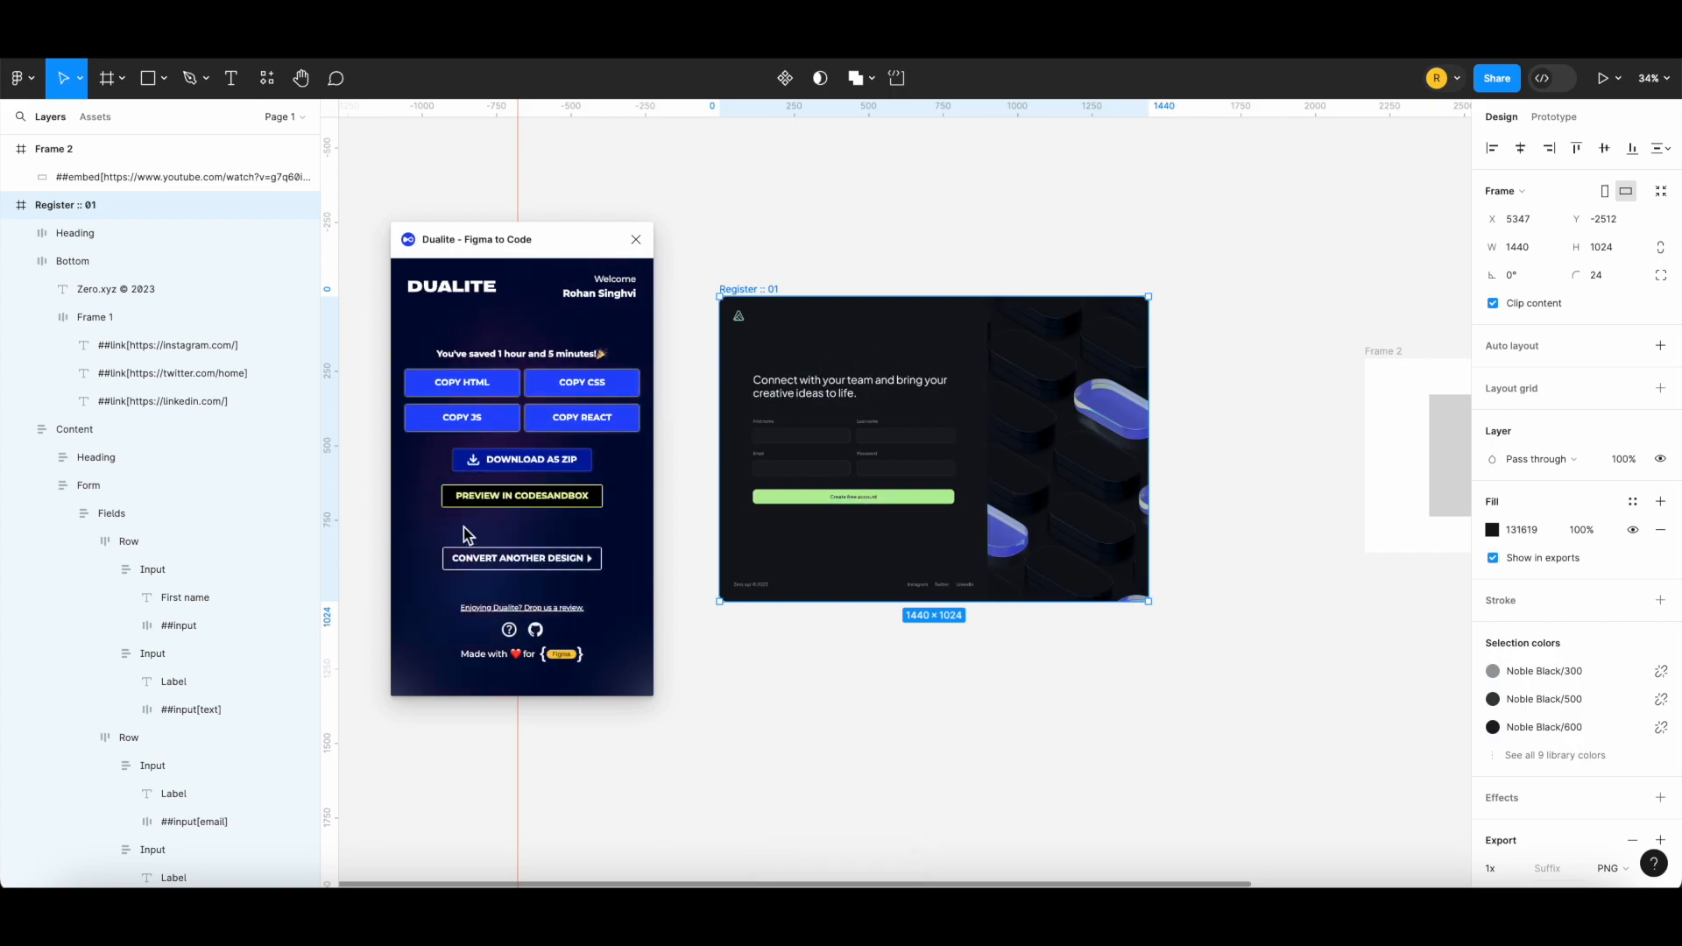
left_click(568, 496)
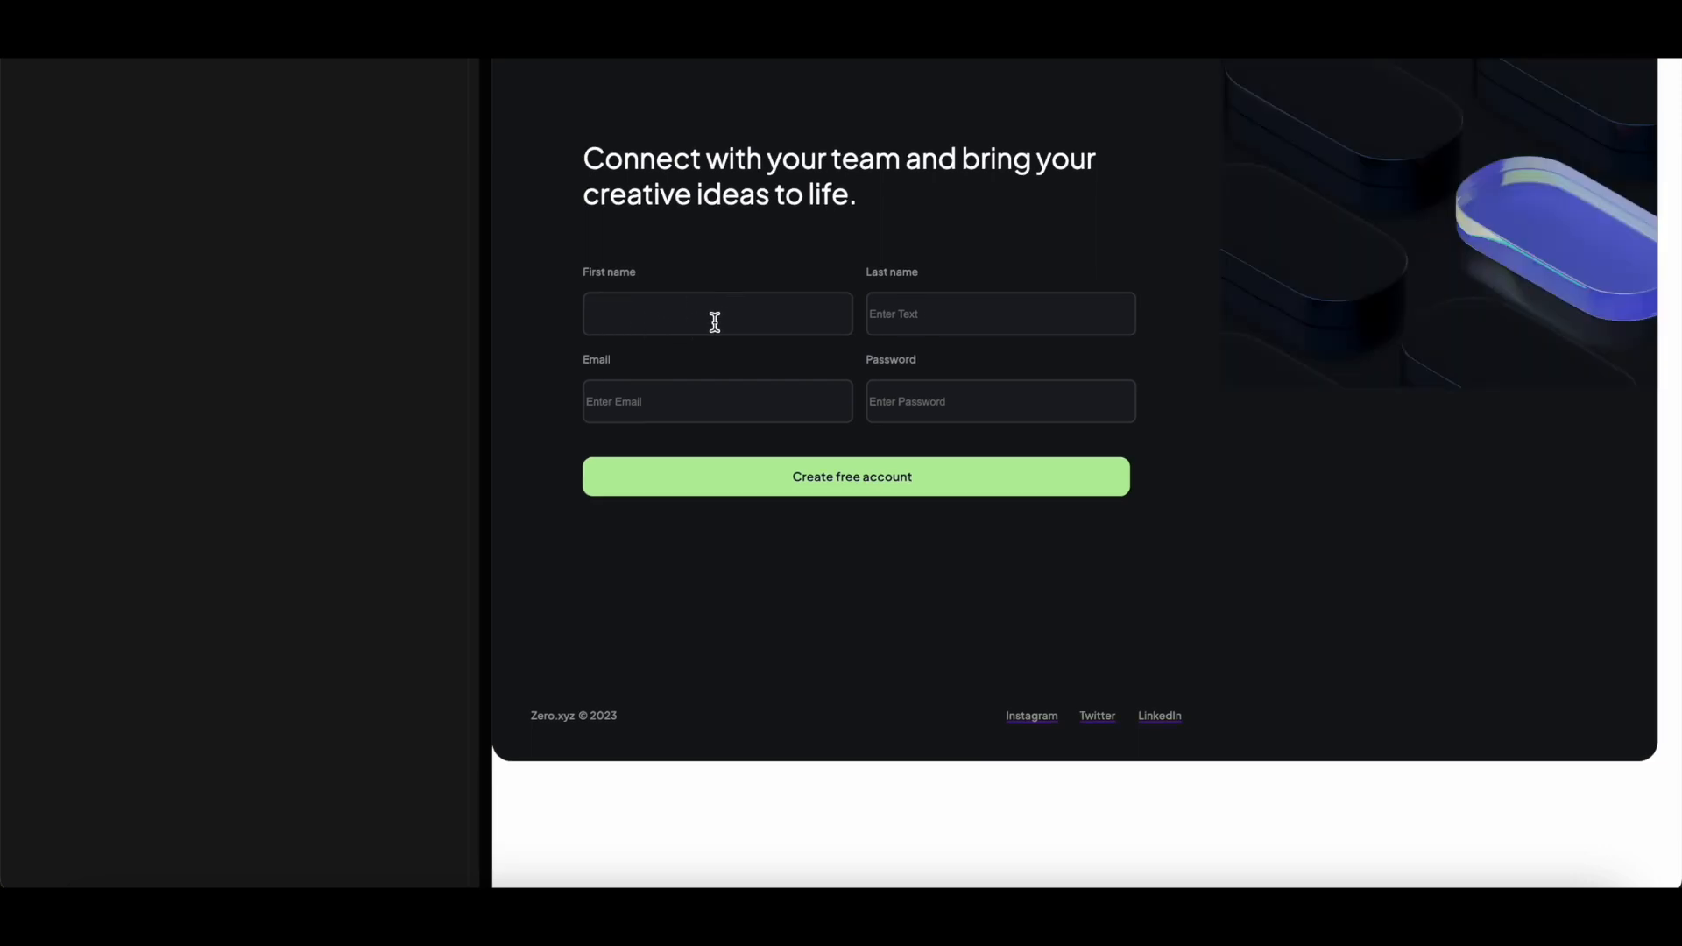
Try the First name field and enter a test password in the Password field of the preview, then open scripts.js
left_click(651, 306)
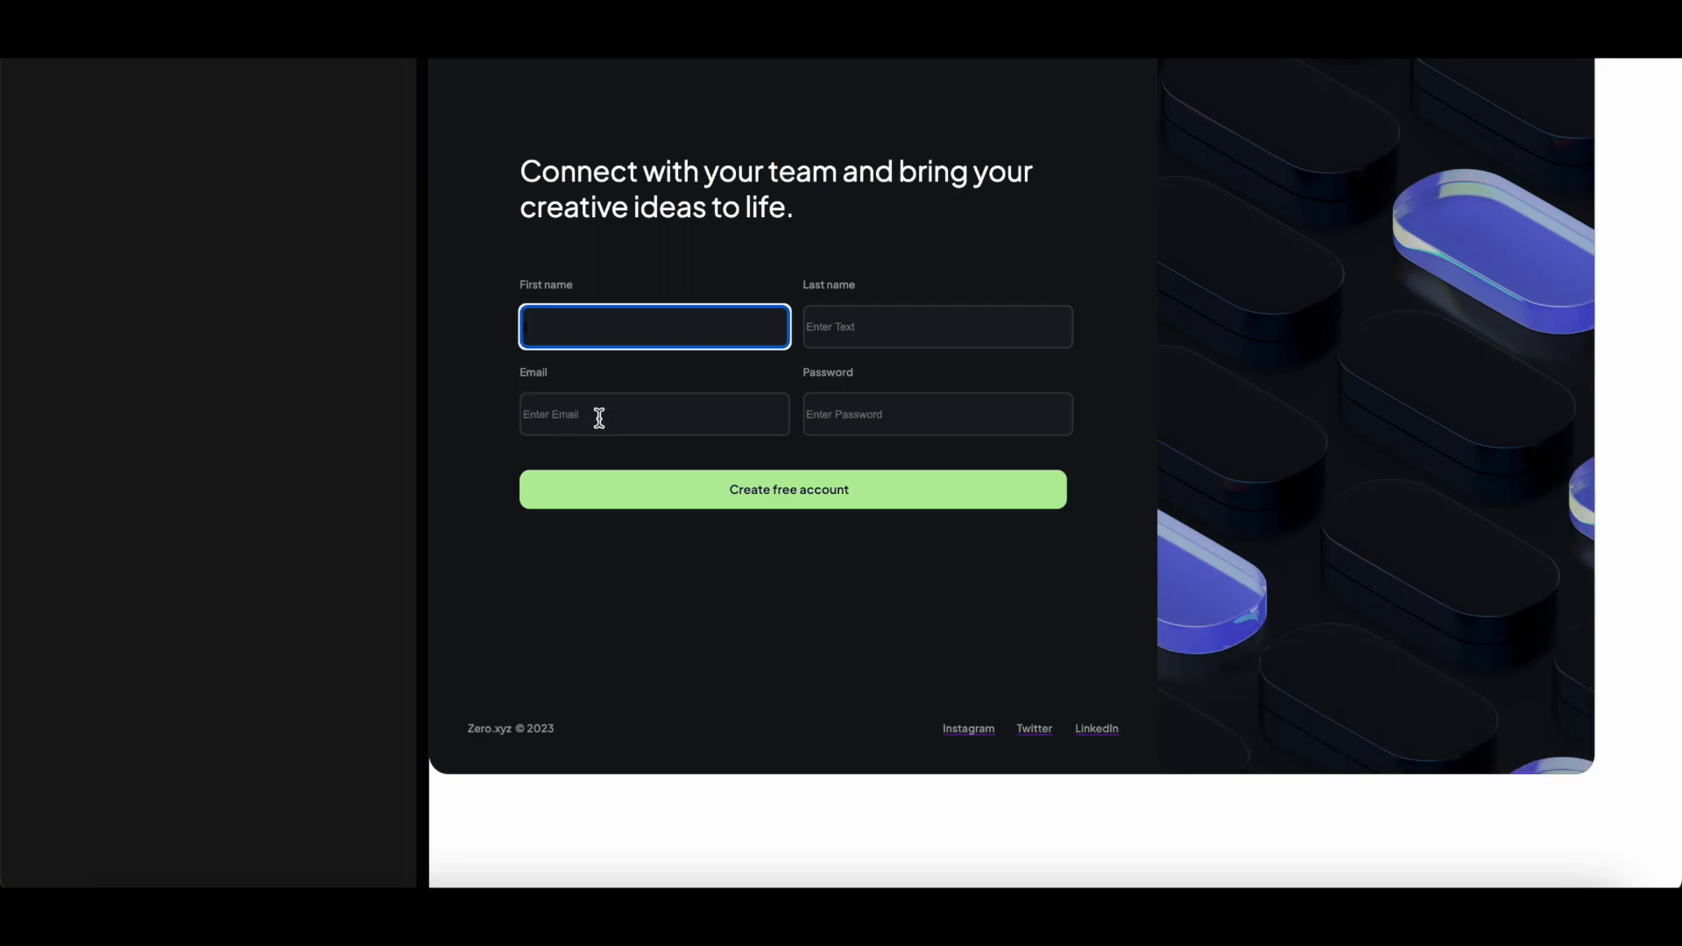
left_click(872, 412)
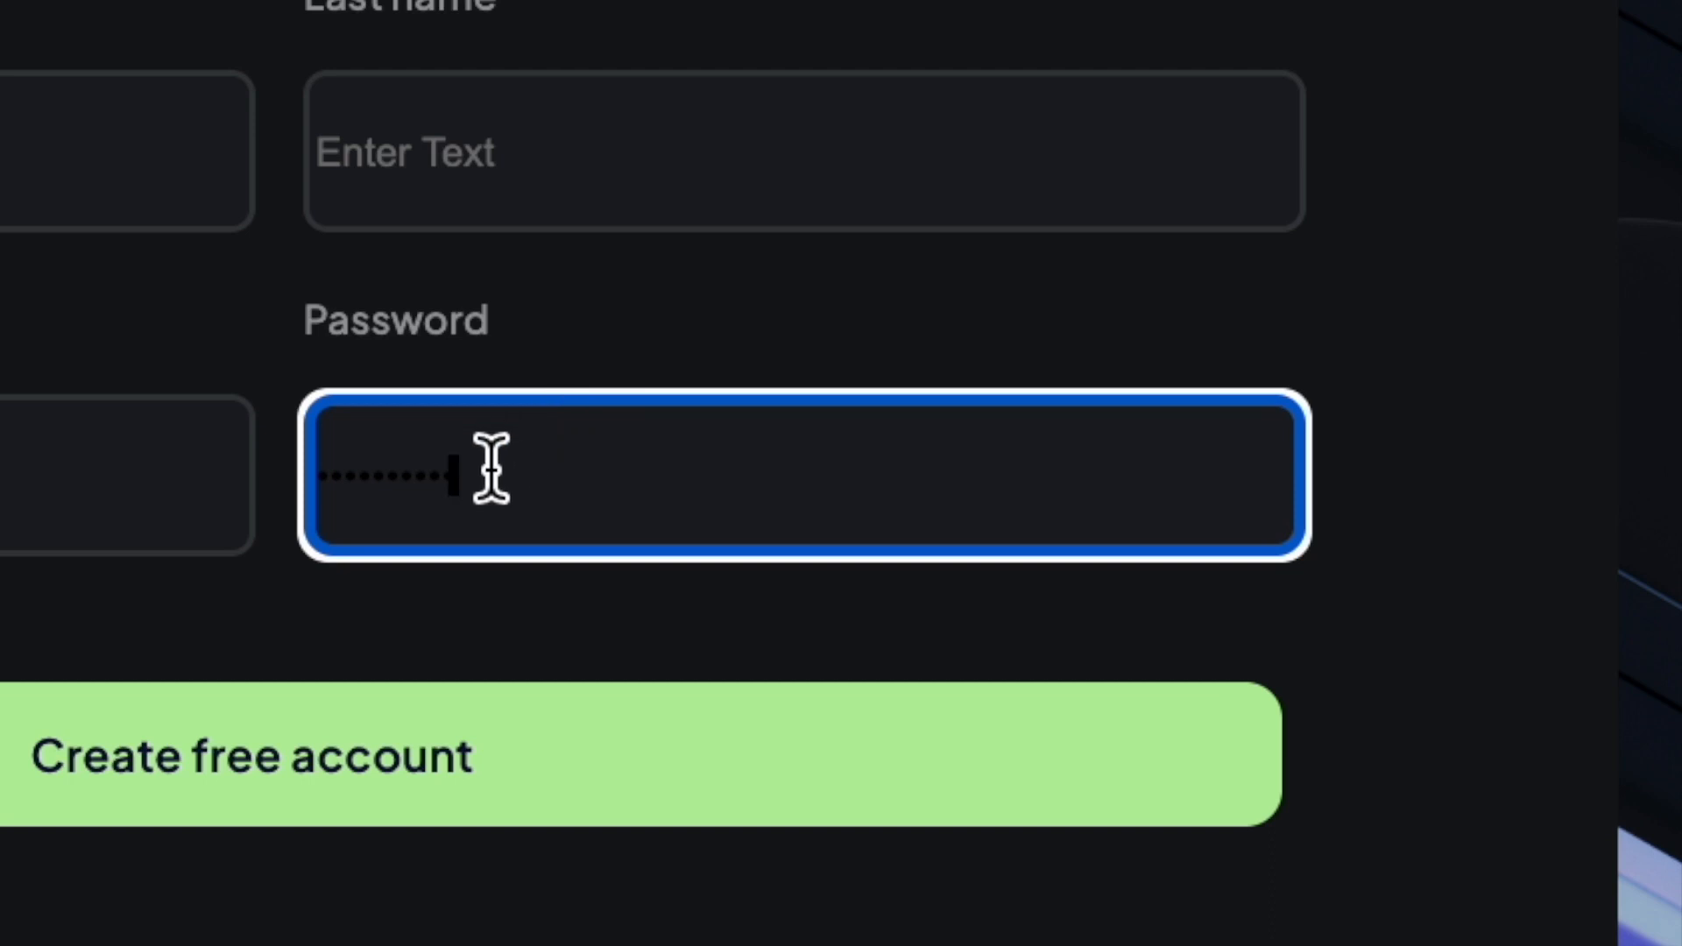
left_click_drag(854, 413, 782, 413)
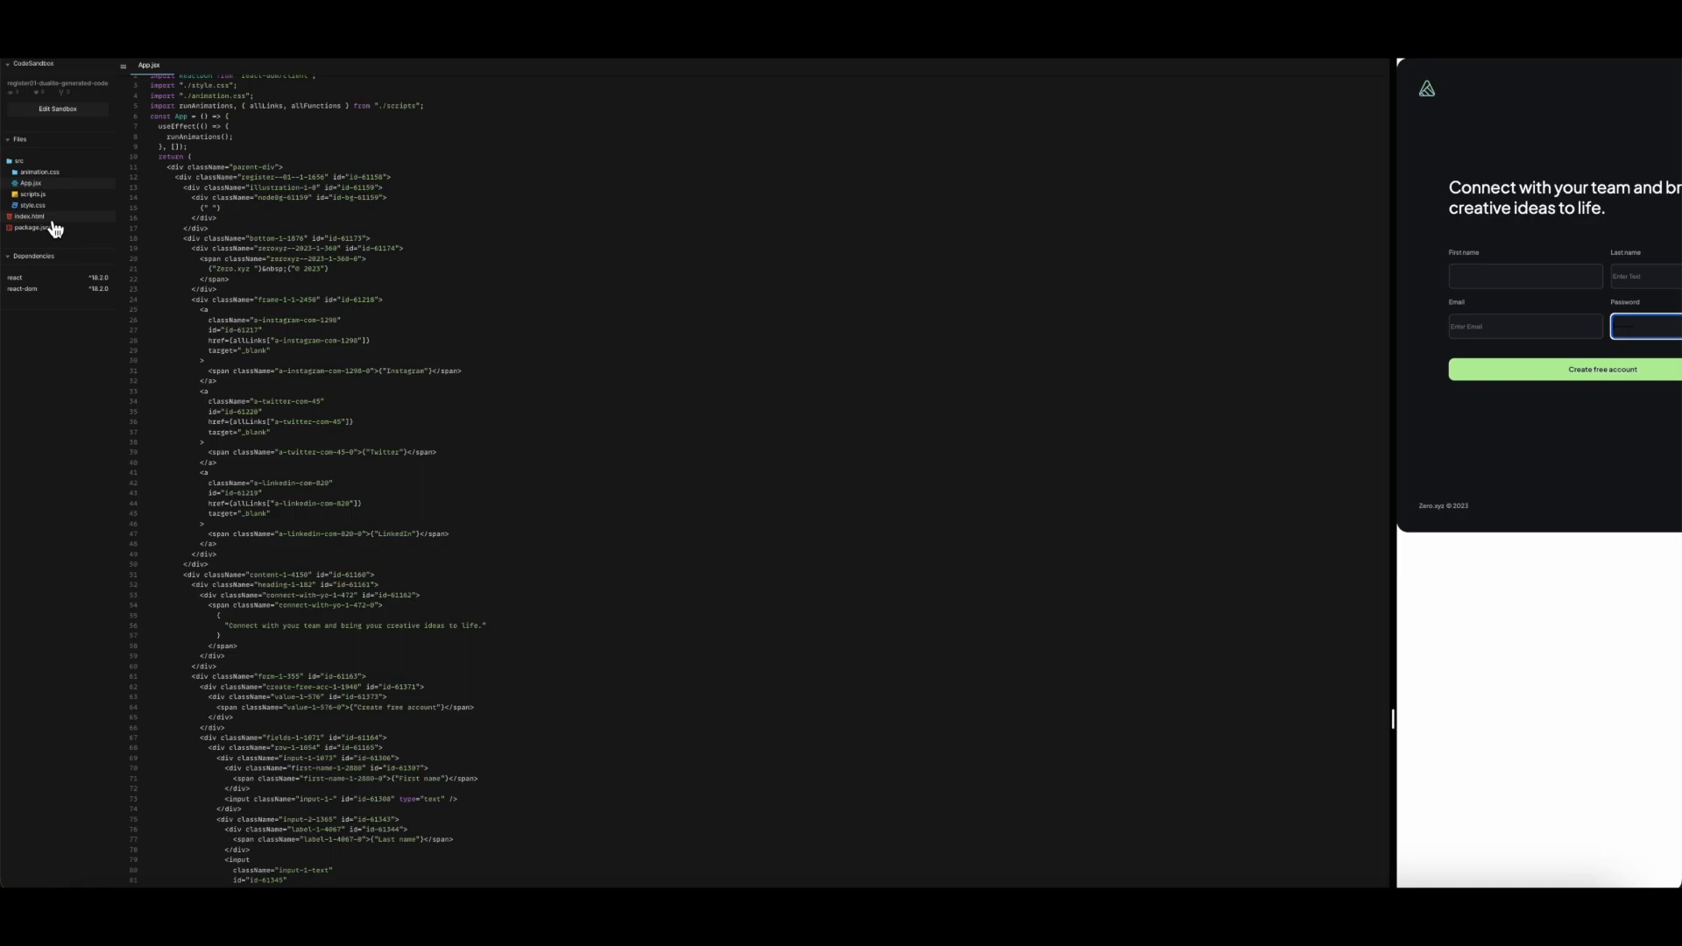
left_click(52, 194)
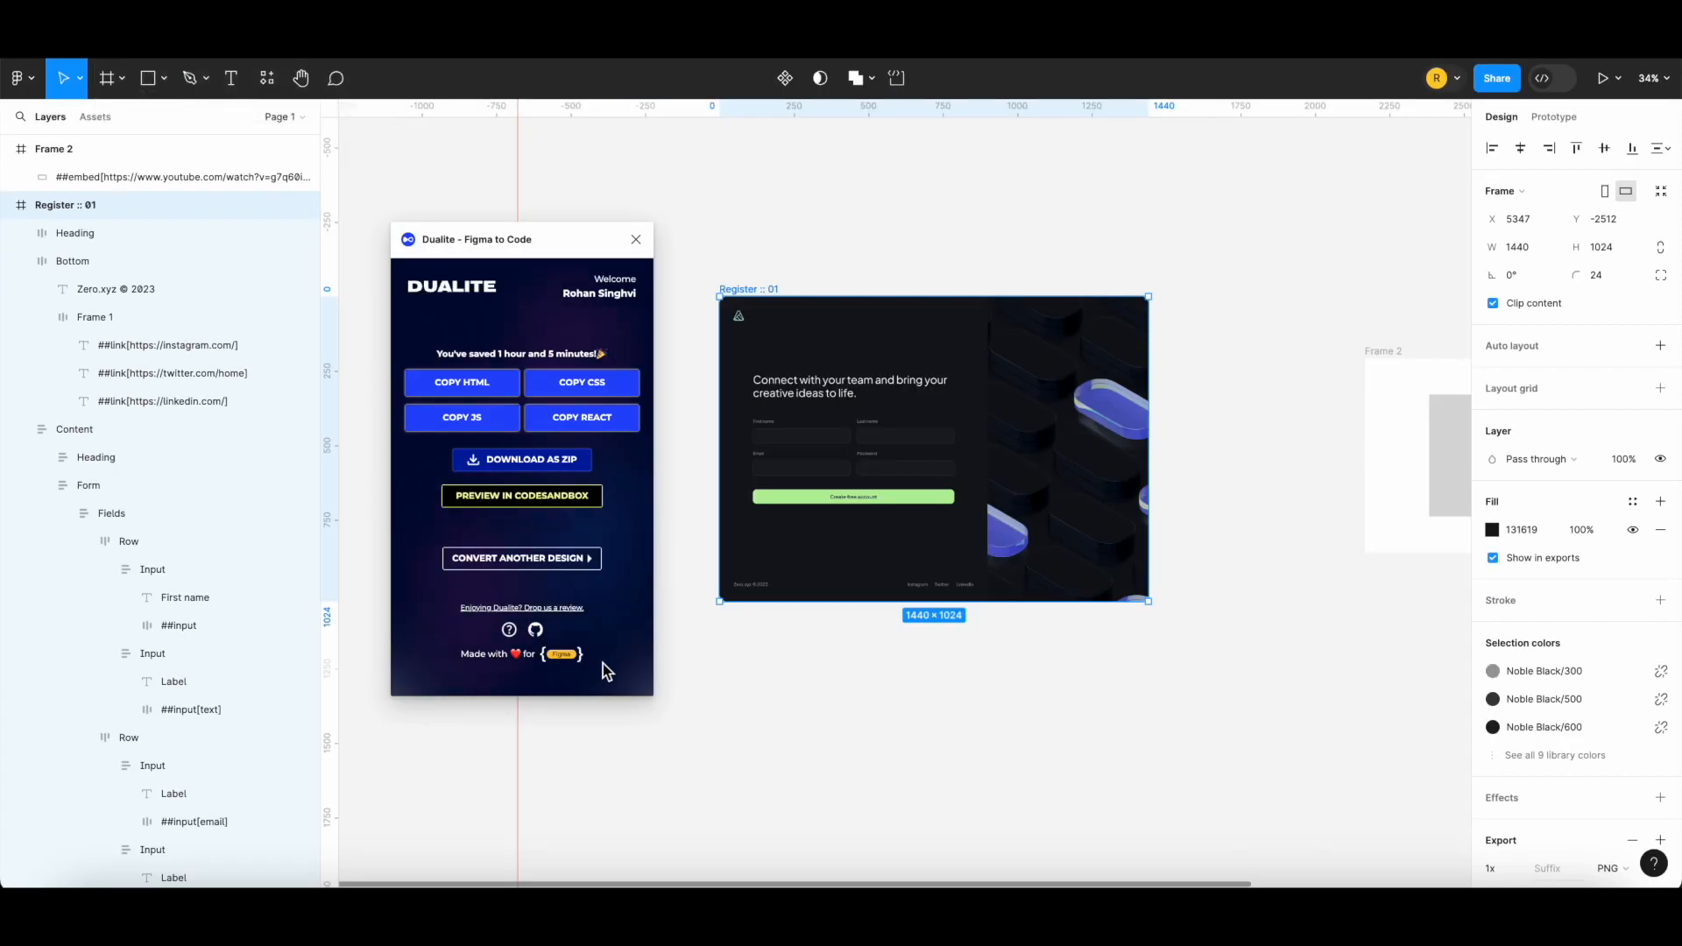
Back in Figma, start another Dualite conversion and convert Frame 2 to React code
left_click(554, 564)
left_click(1080, 692)
scroll(1080, 693, "right", 5)
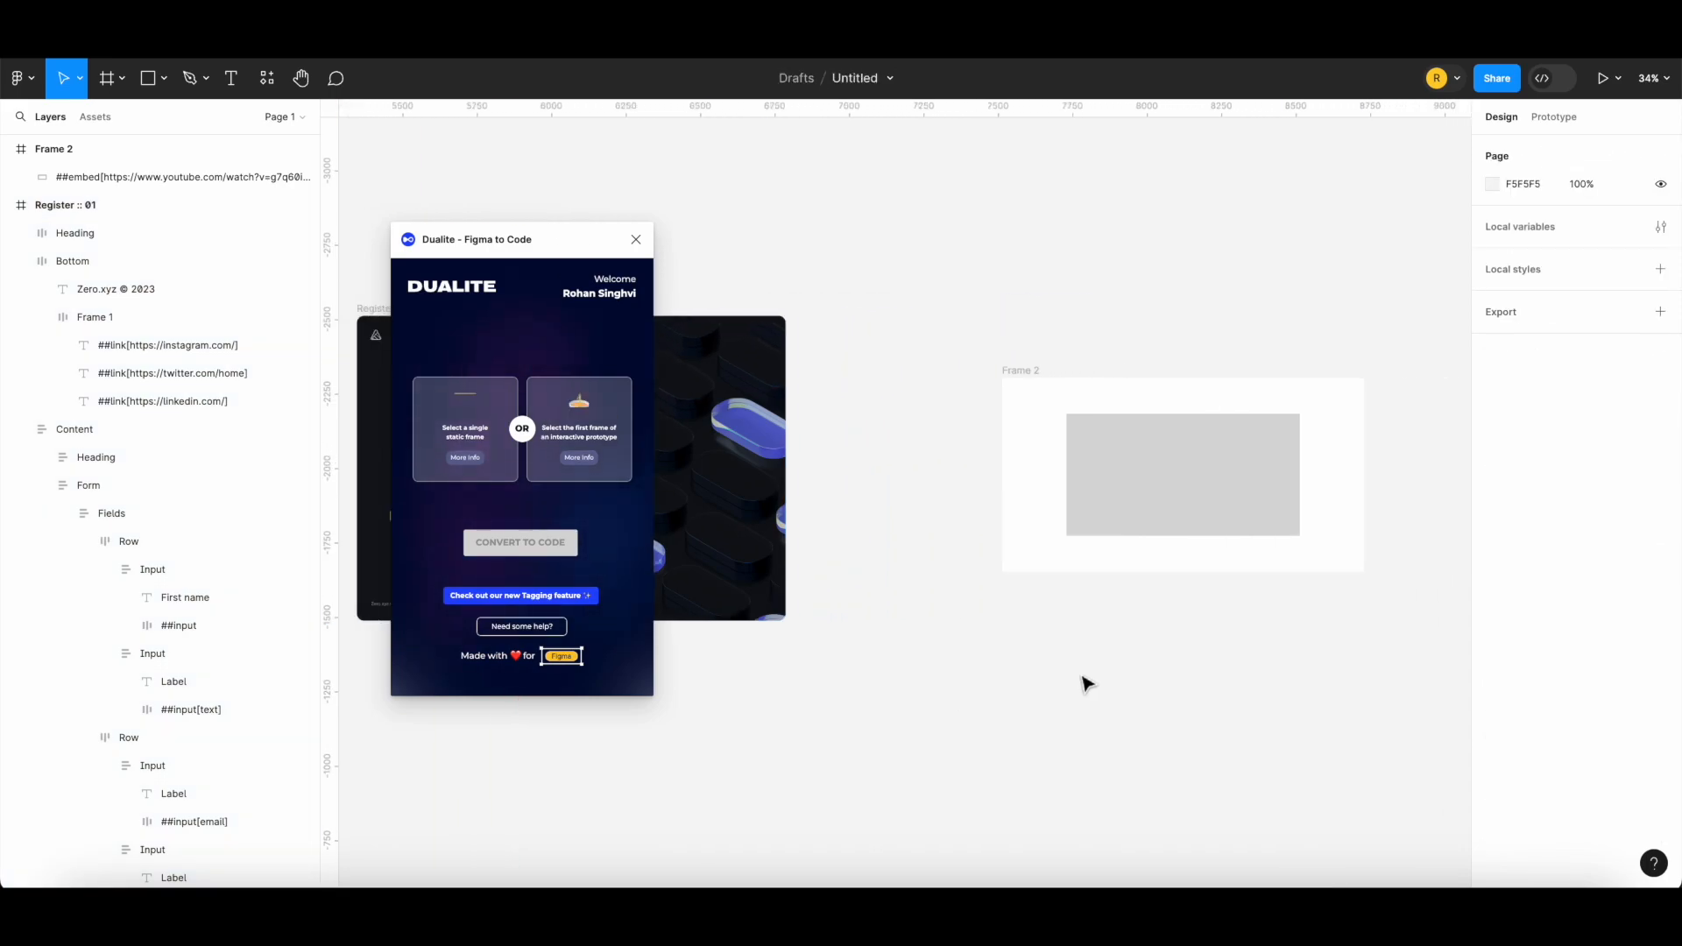
left_click(1022, 373)
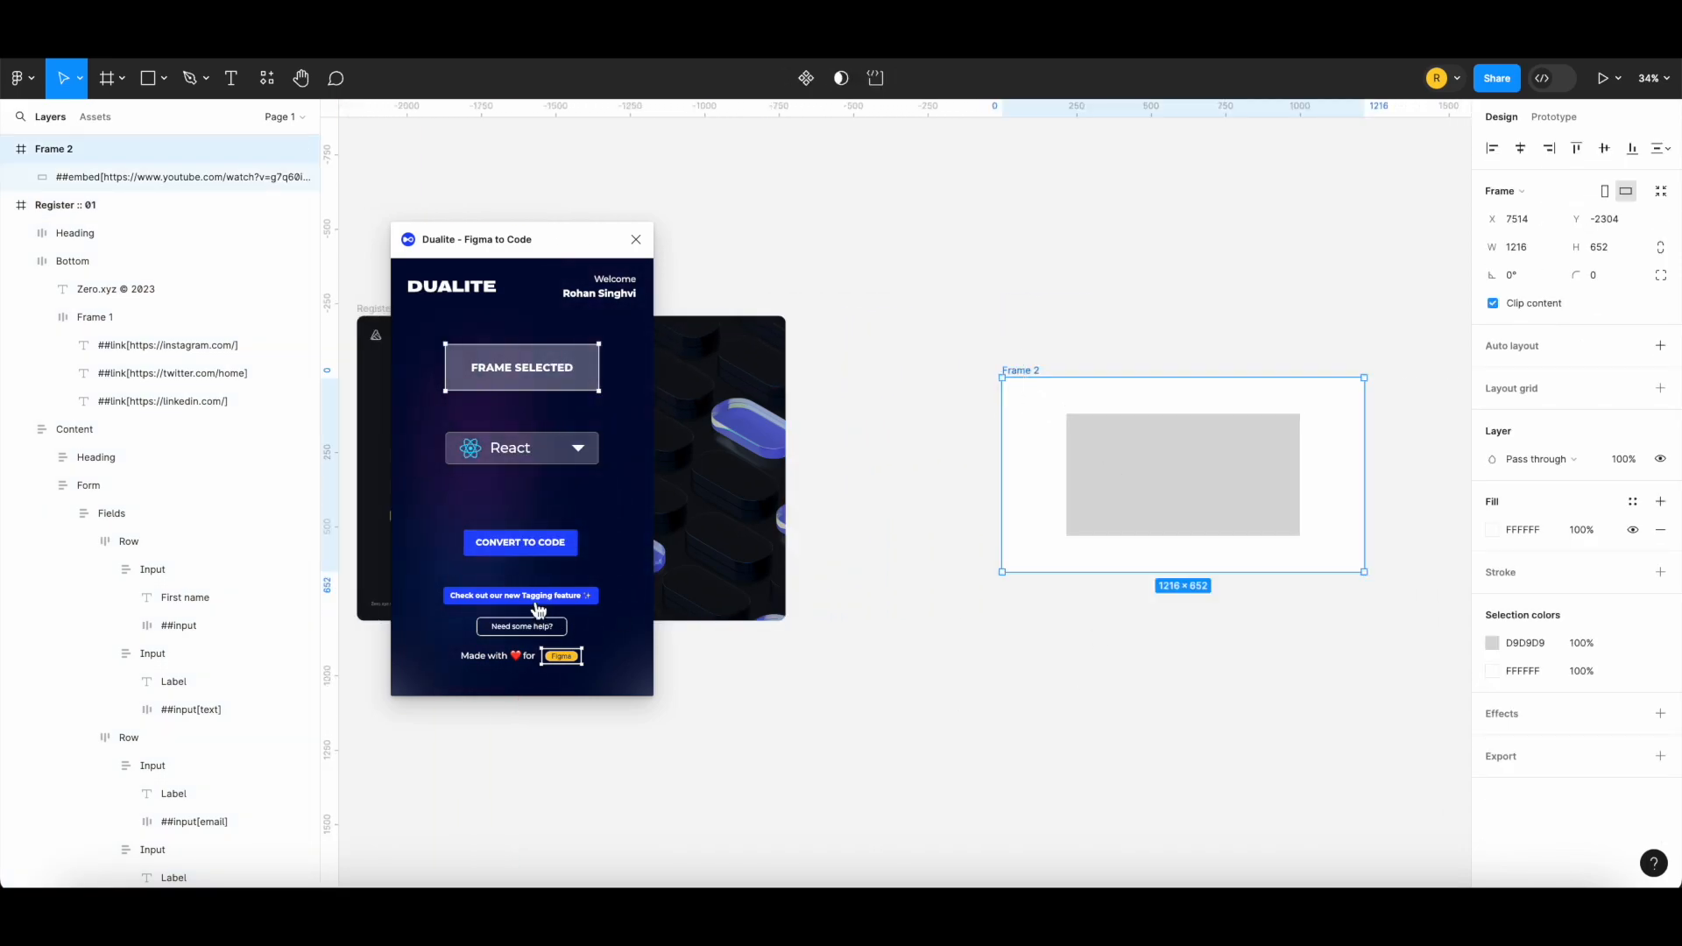
left_click(545, 538)
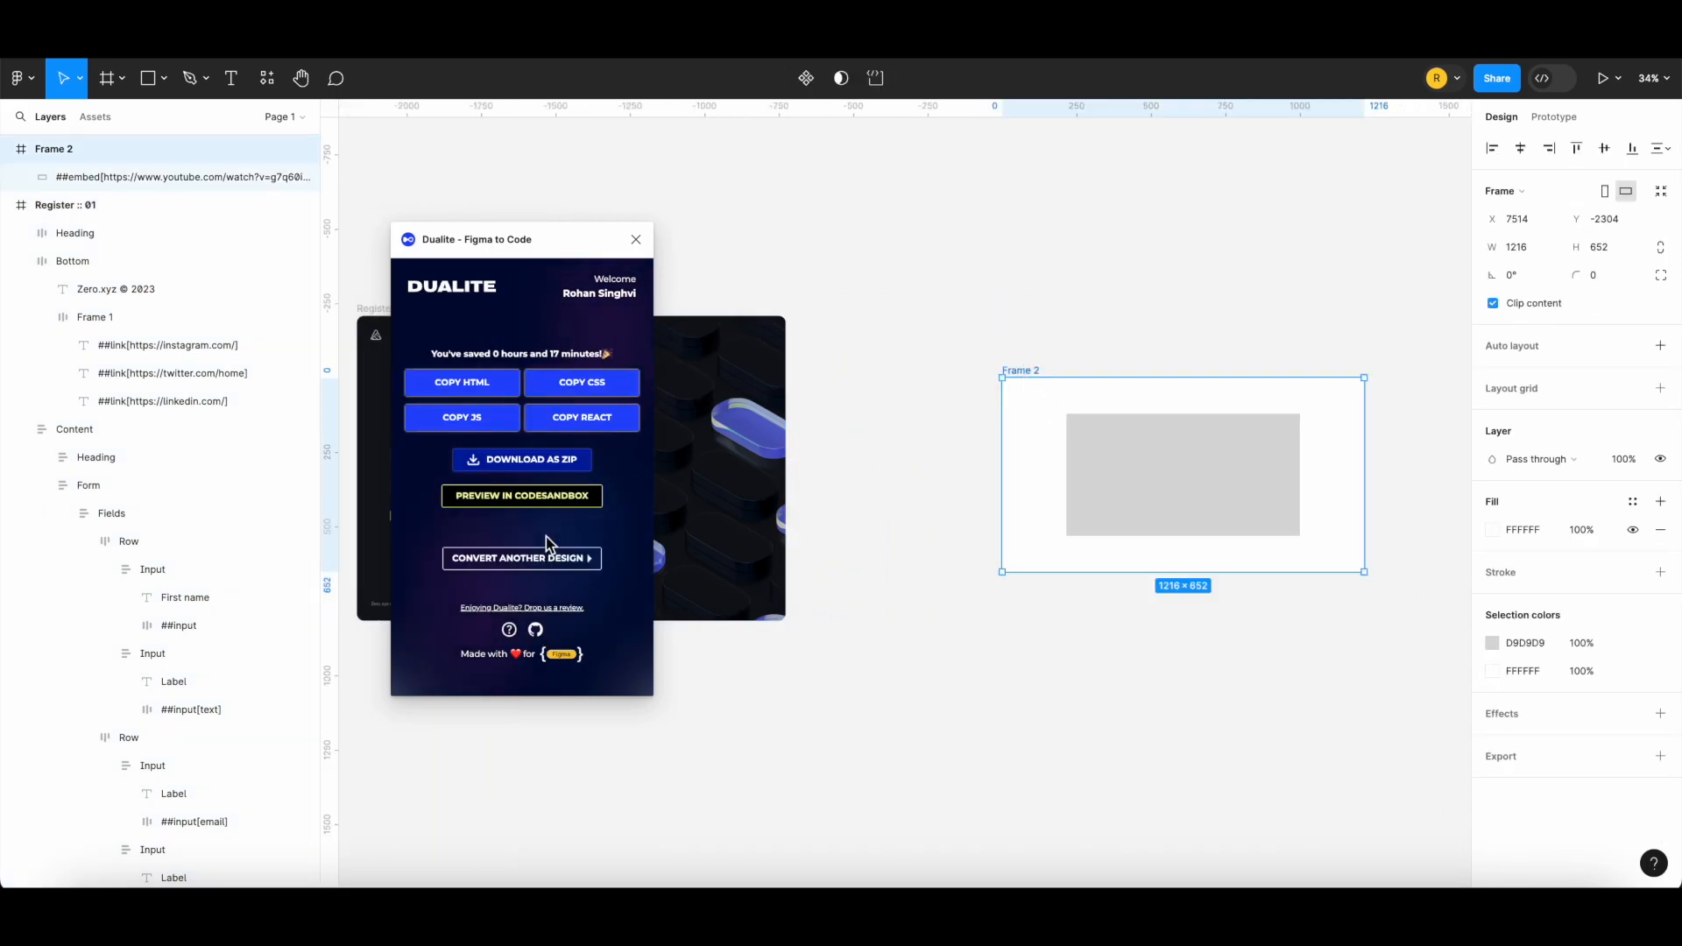
Preview the generated Frame 2 code in CodeSandbox and test playback of the embedded YouTube video
left_click(565, 504)
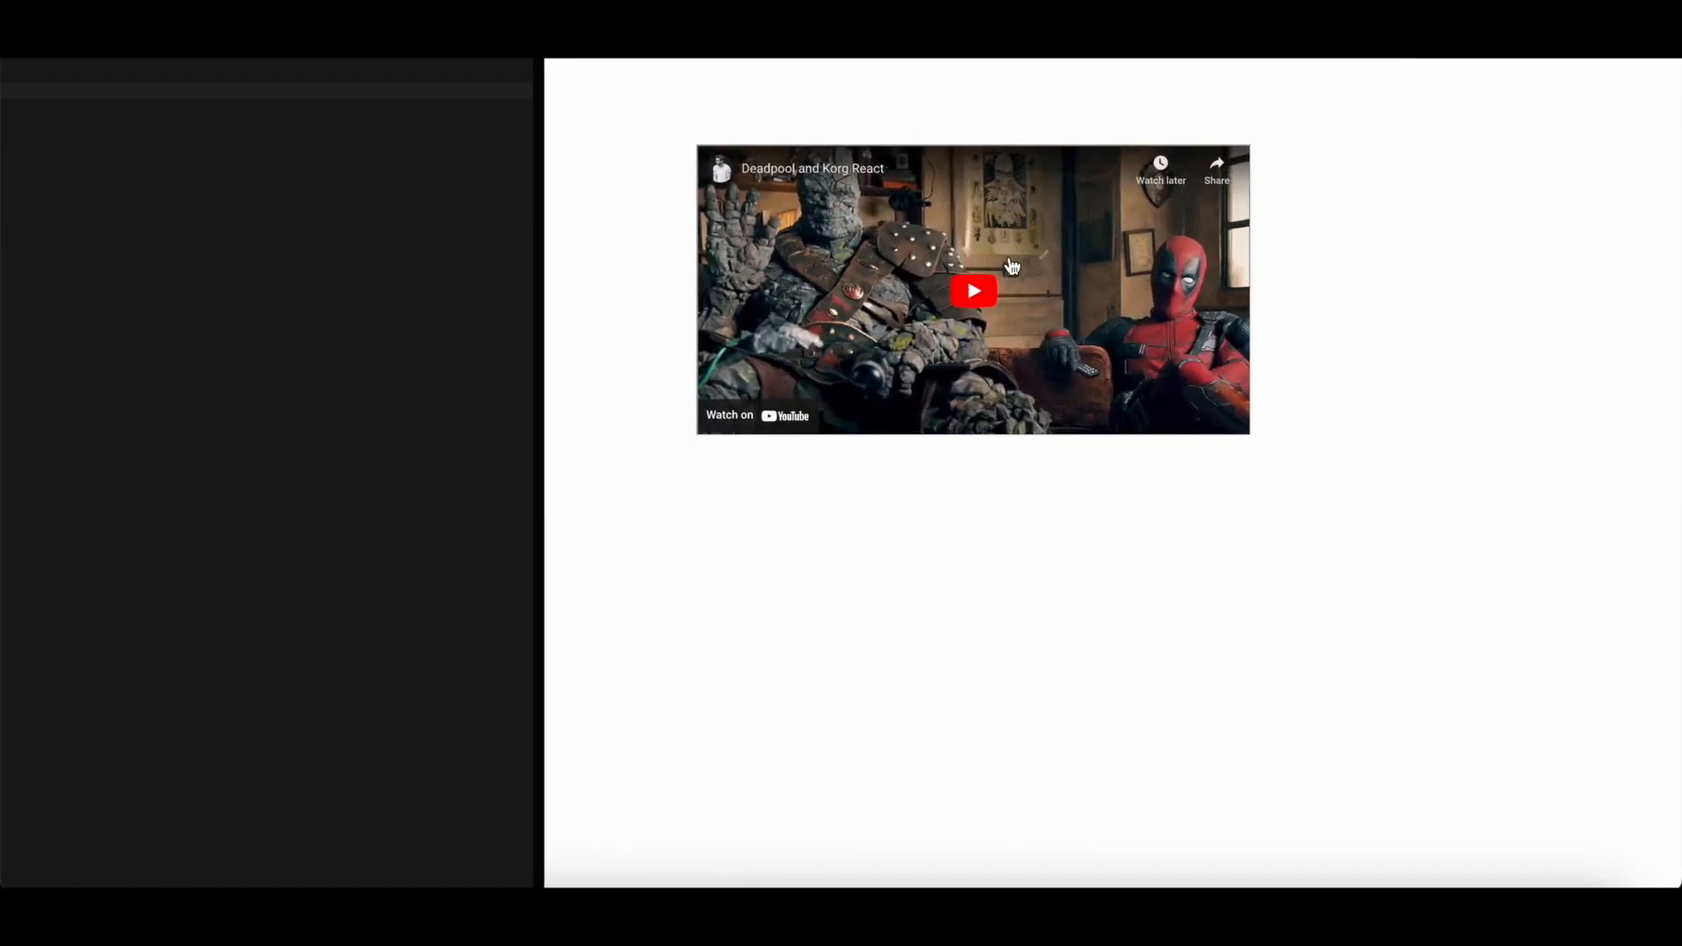
left_click(1012, 265)
left_click(722, 424)
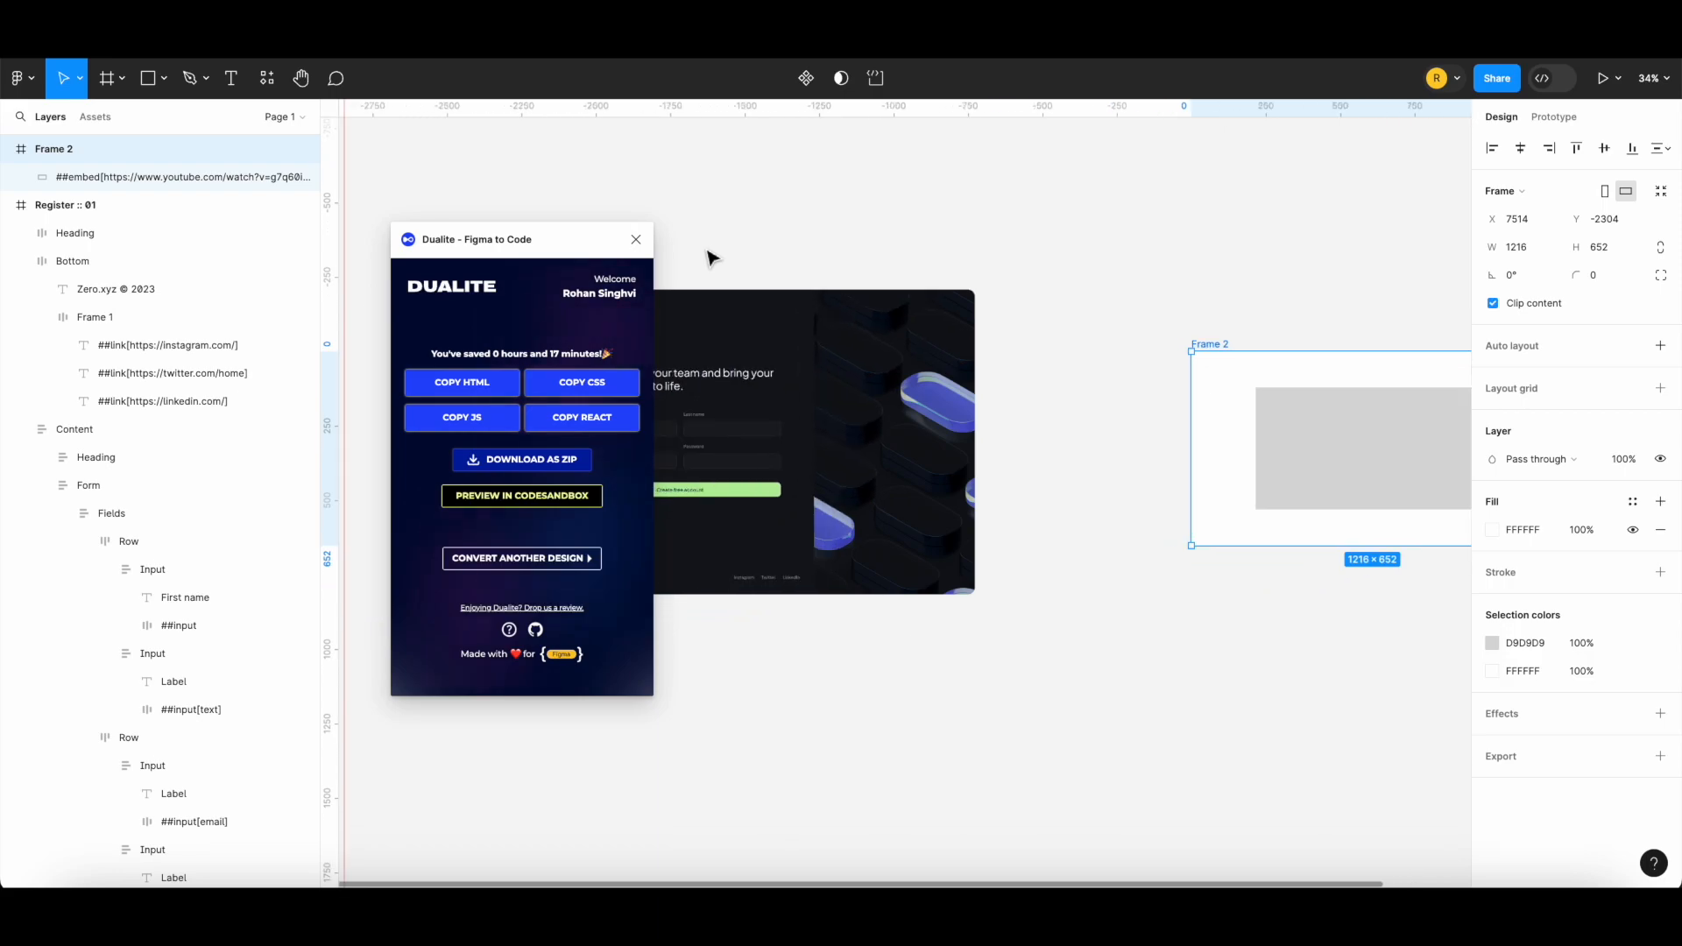
Return to the Register :: 01 frame in Figma and close the Dualite plugin
scroll(932, 271, "left", 5)
scroll(931, 270, "down", 2)
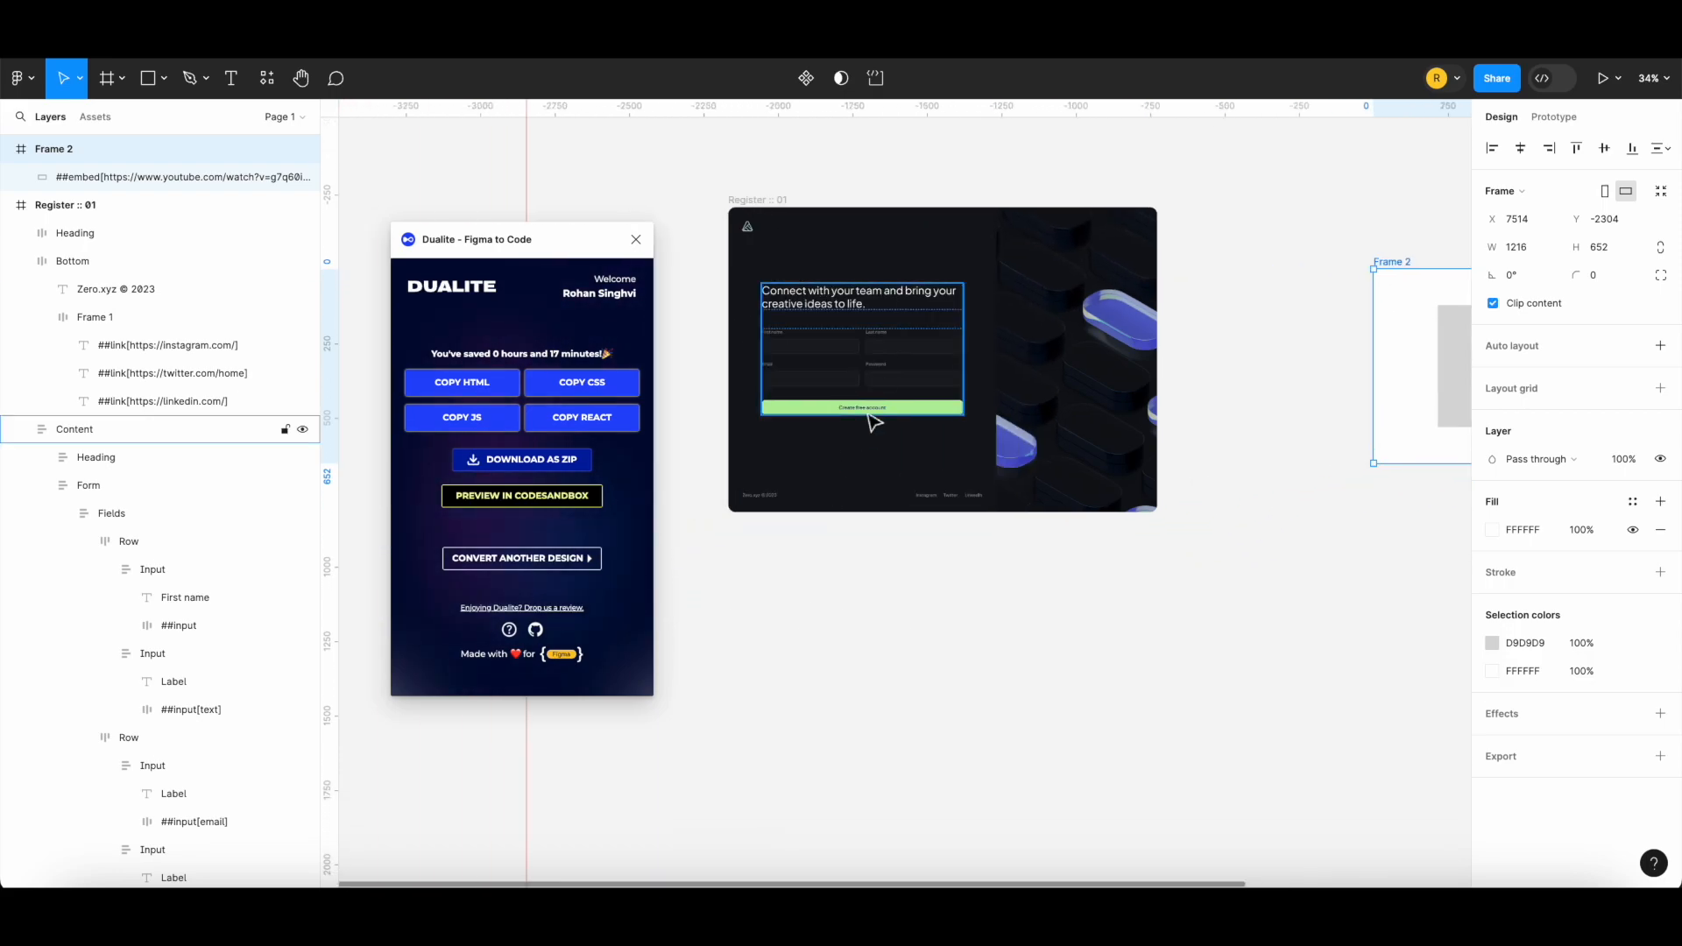
scroll(874, 423, "up", 5)
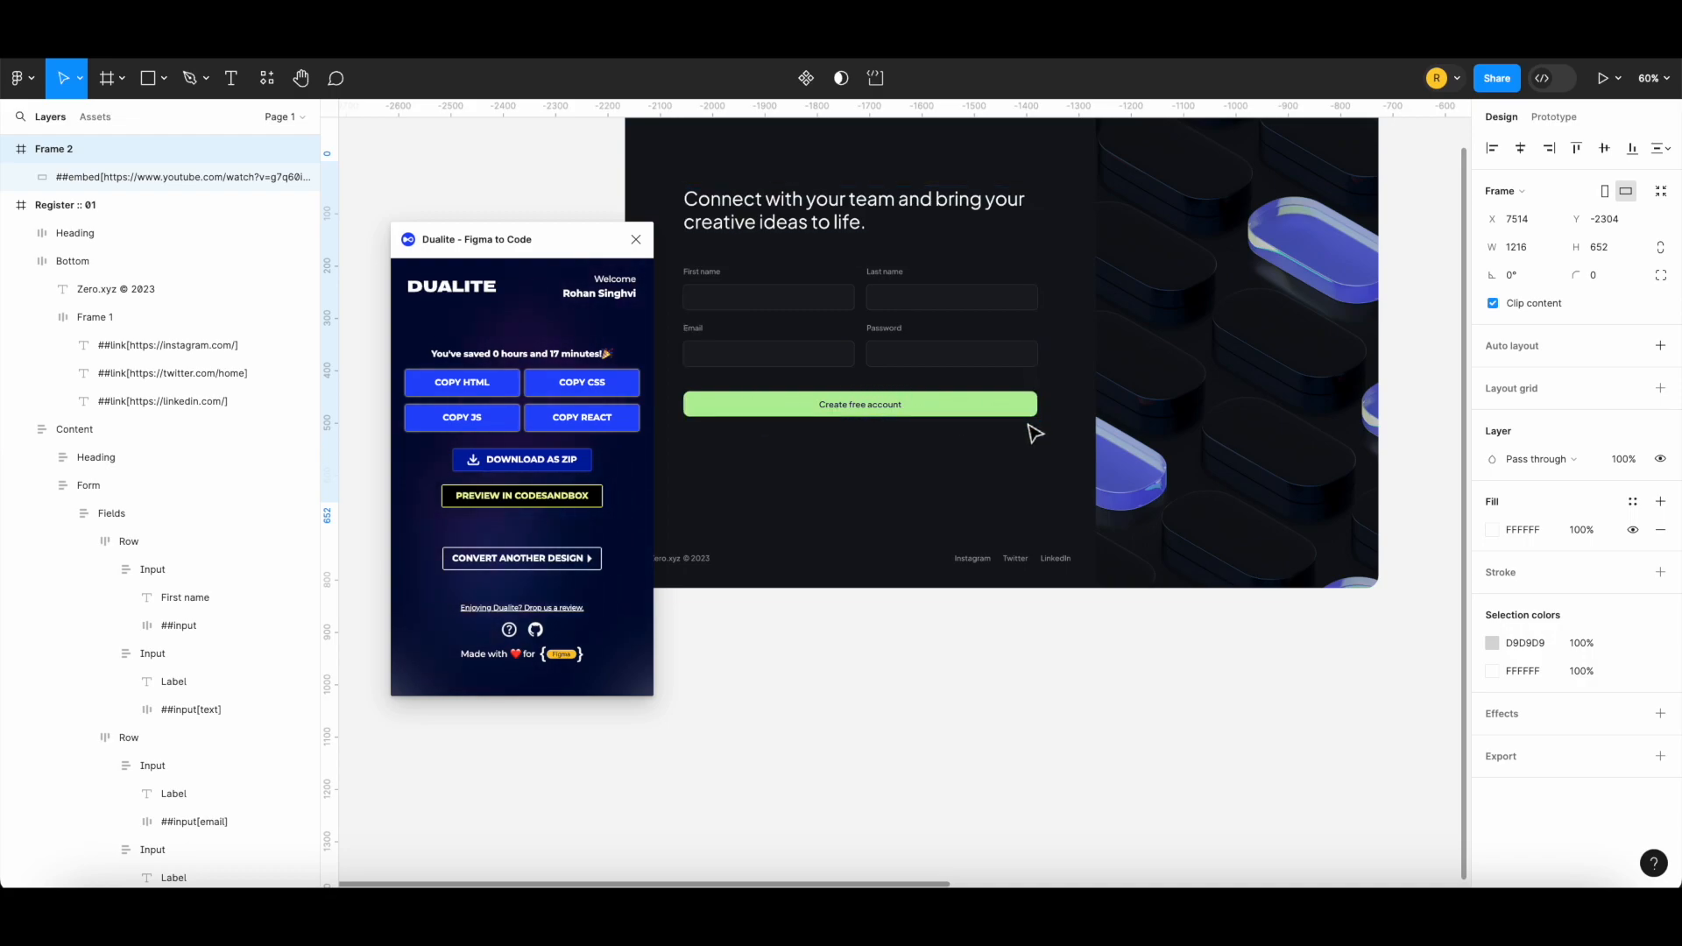
left_click(636, 240)
Rename the layer of the green Create free account button to ##button
left_click(722, 410)
double_click(728, 412)
double_click(731, 414)
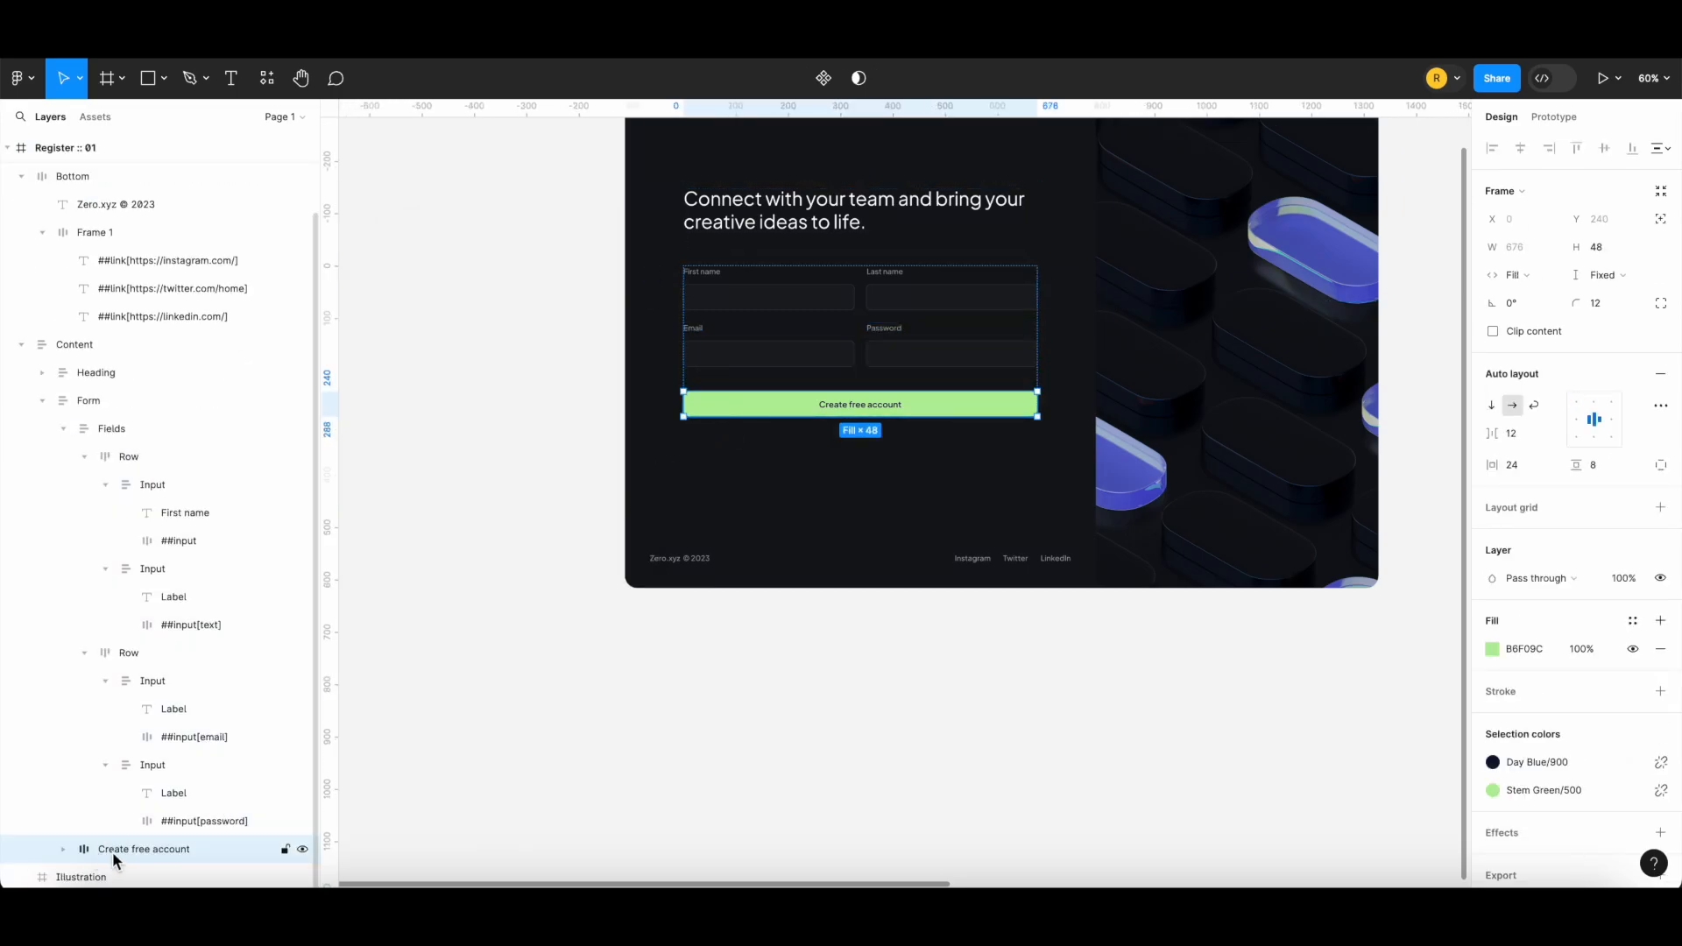
left_click(62, 849)
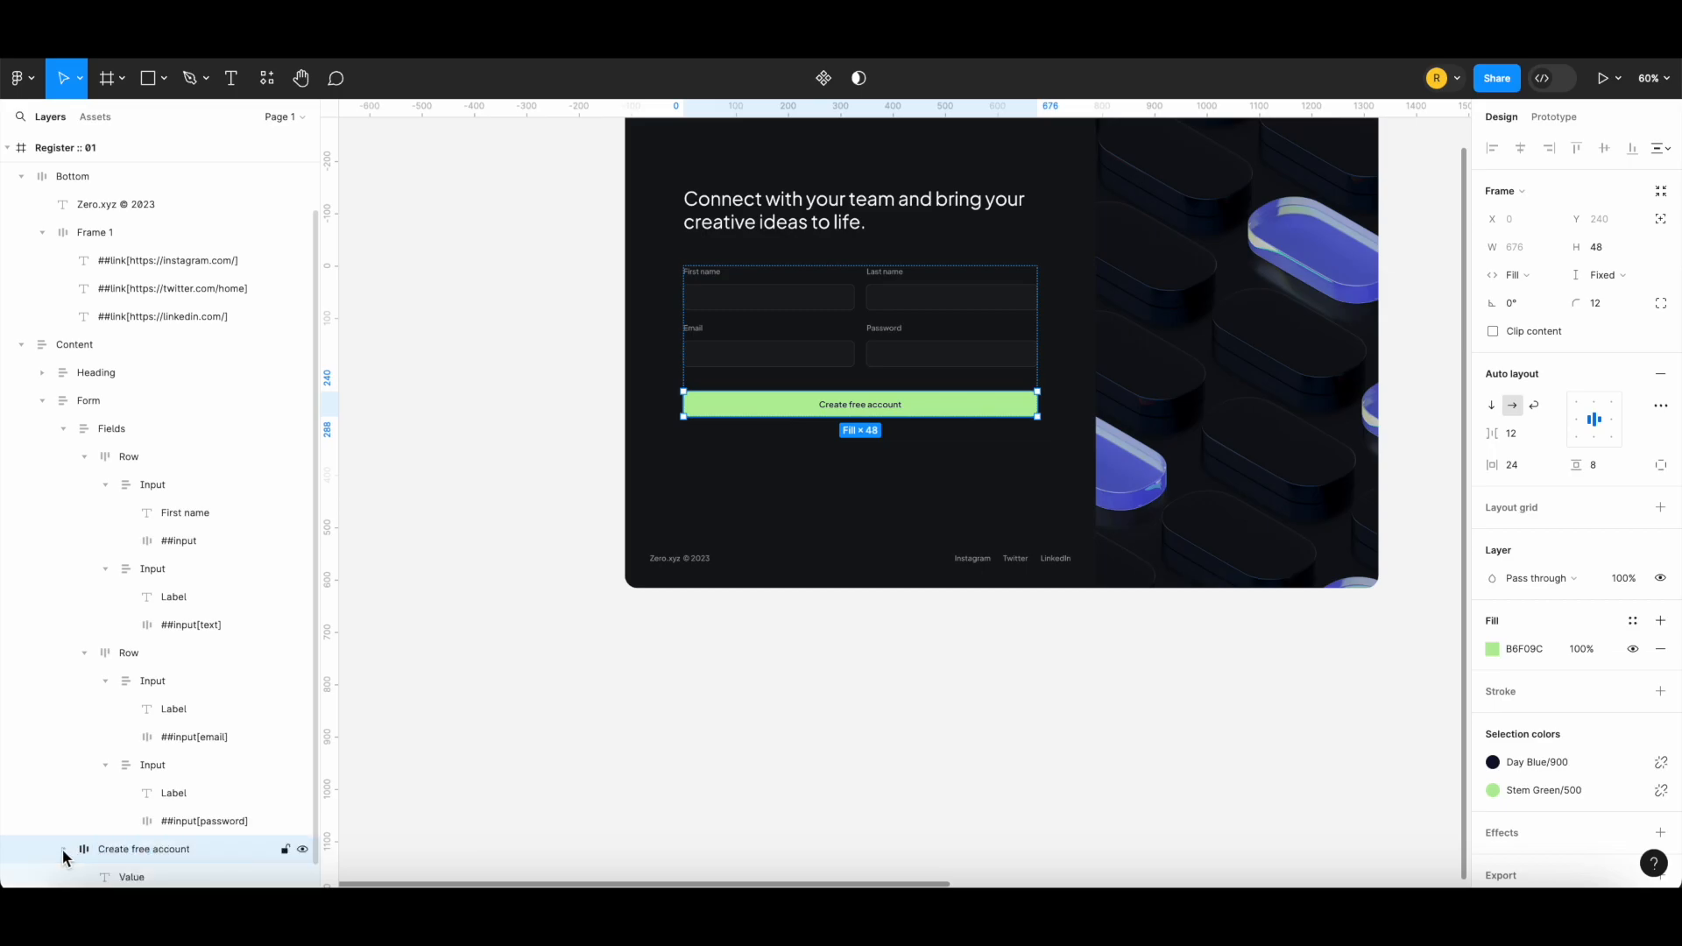
scroll(167, 815, "down", 1)
double_click(172, 821)
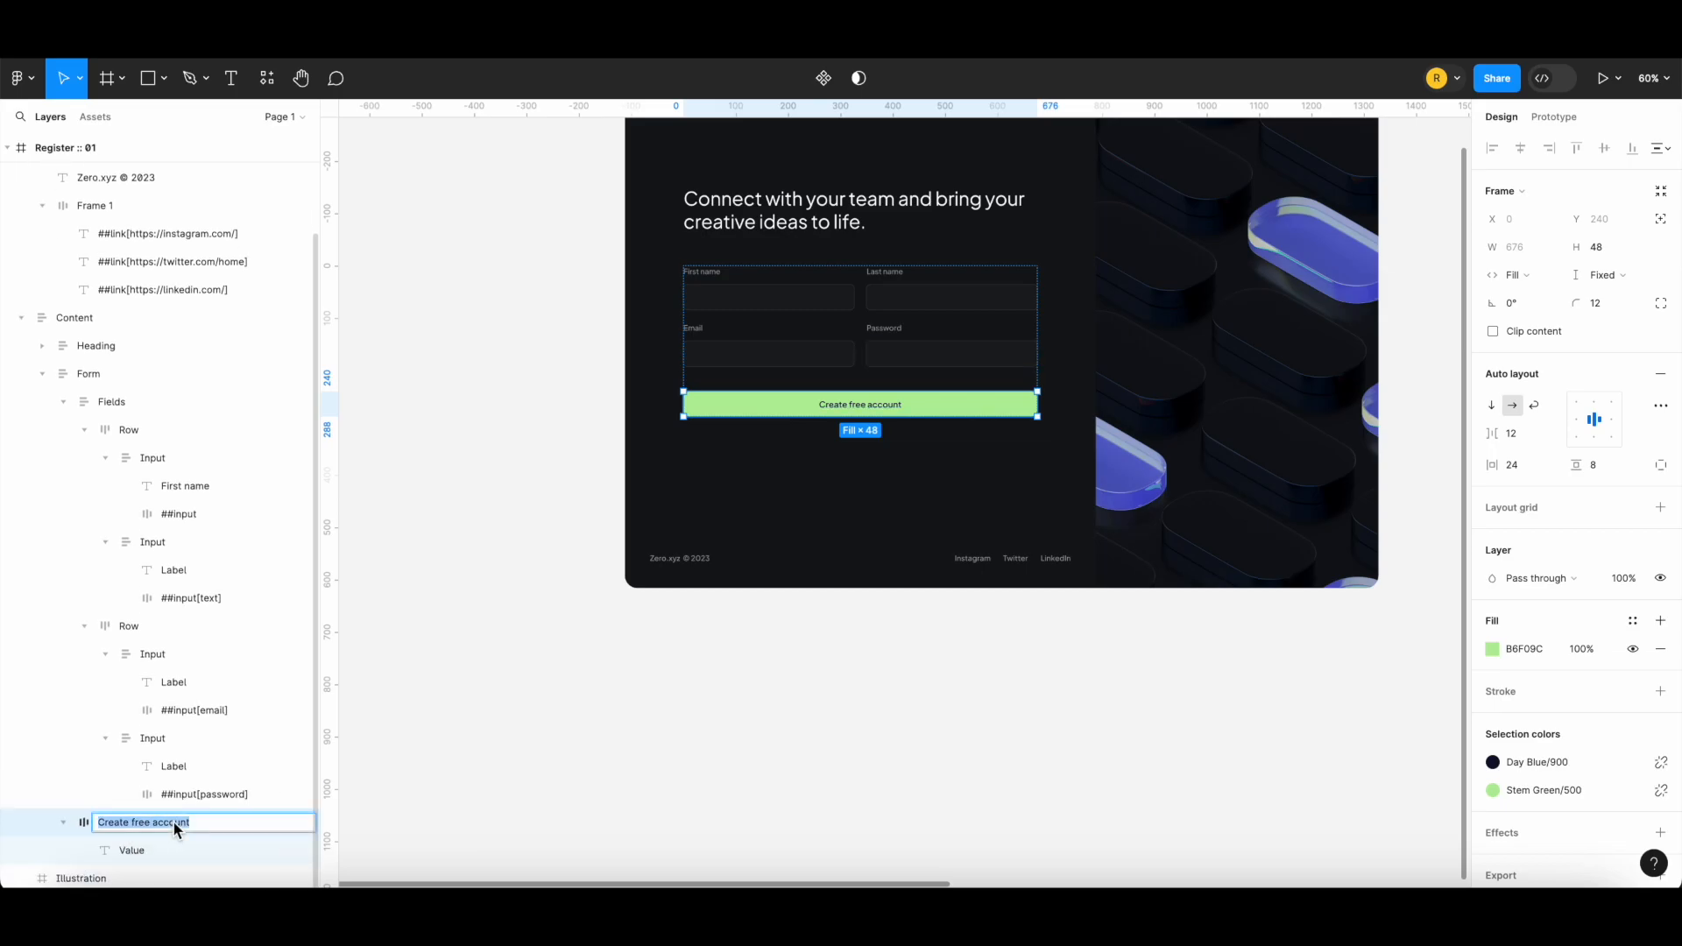
type("##butt")
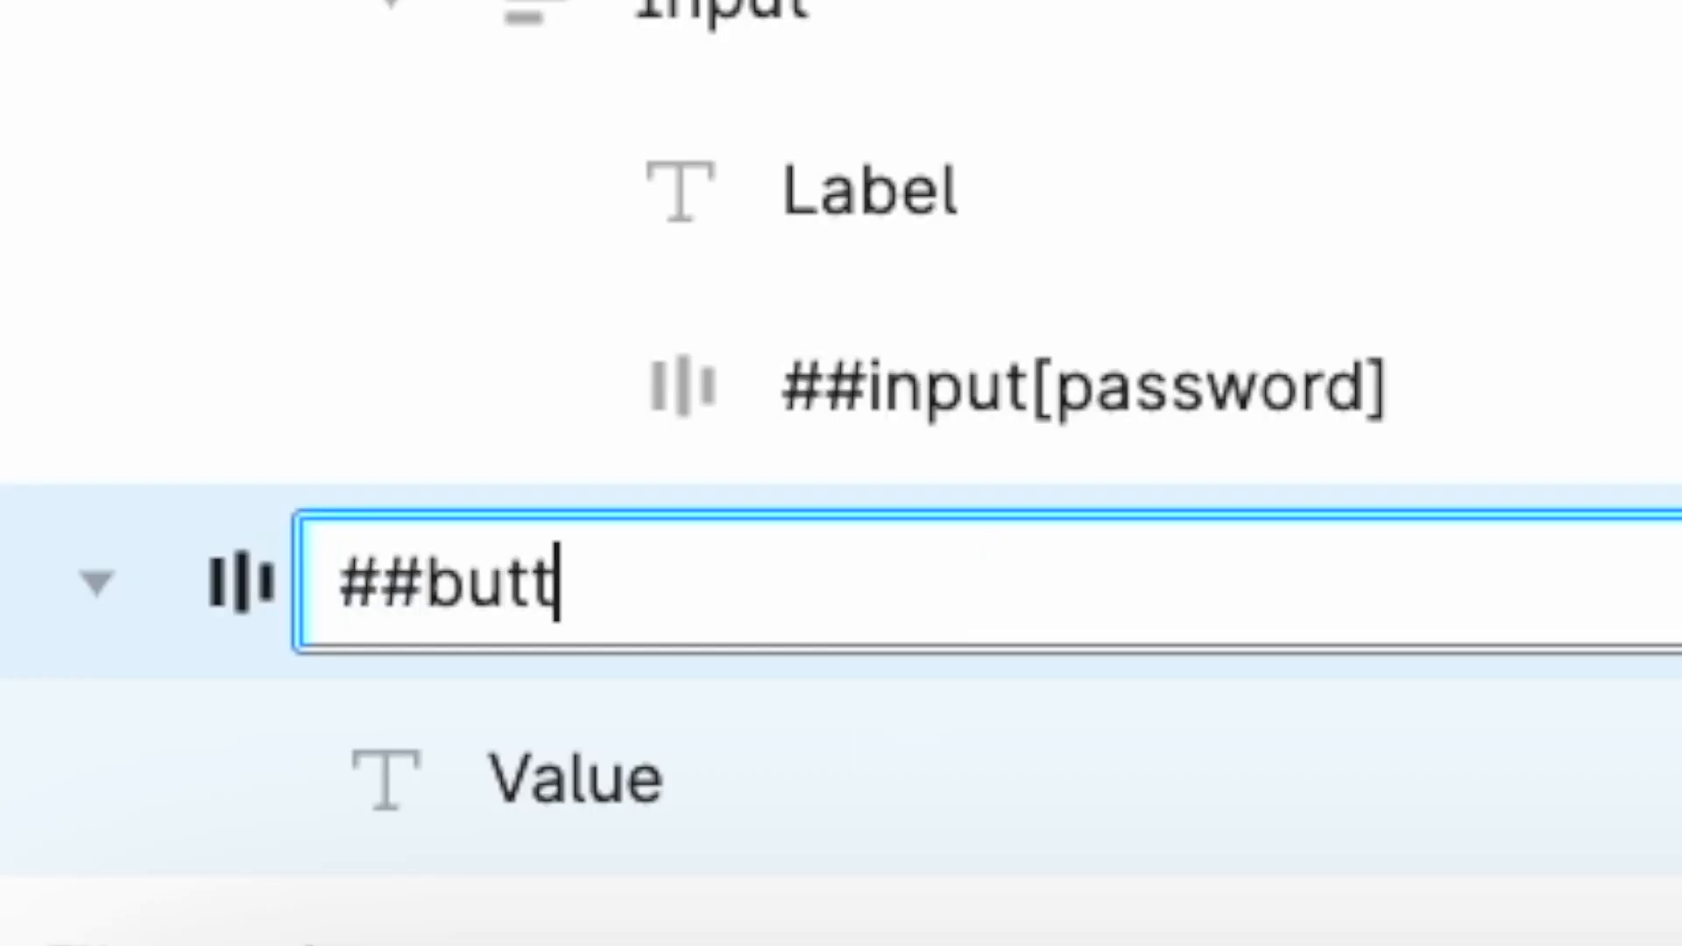
type("on")
key("Return")
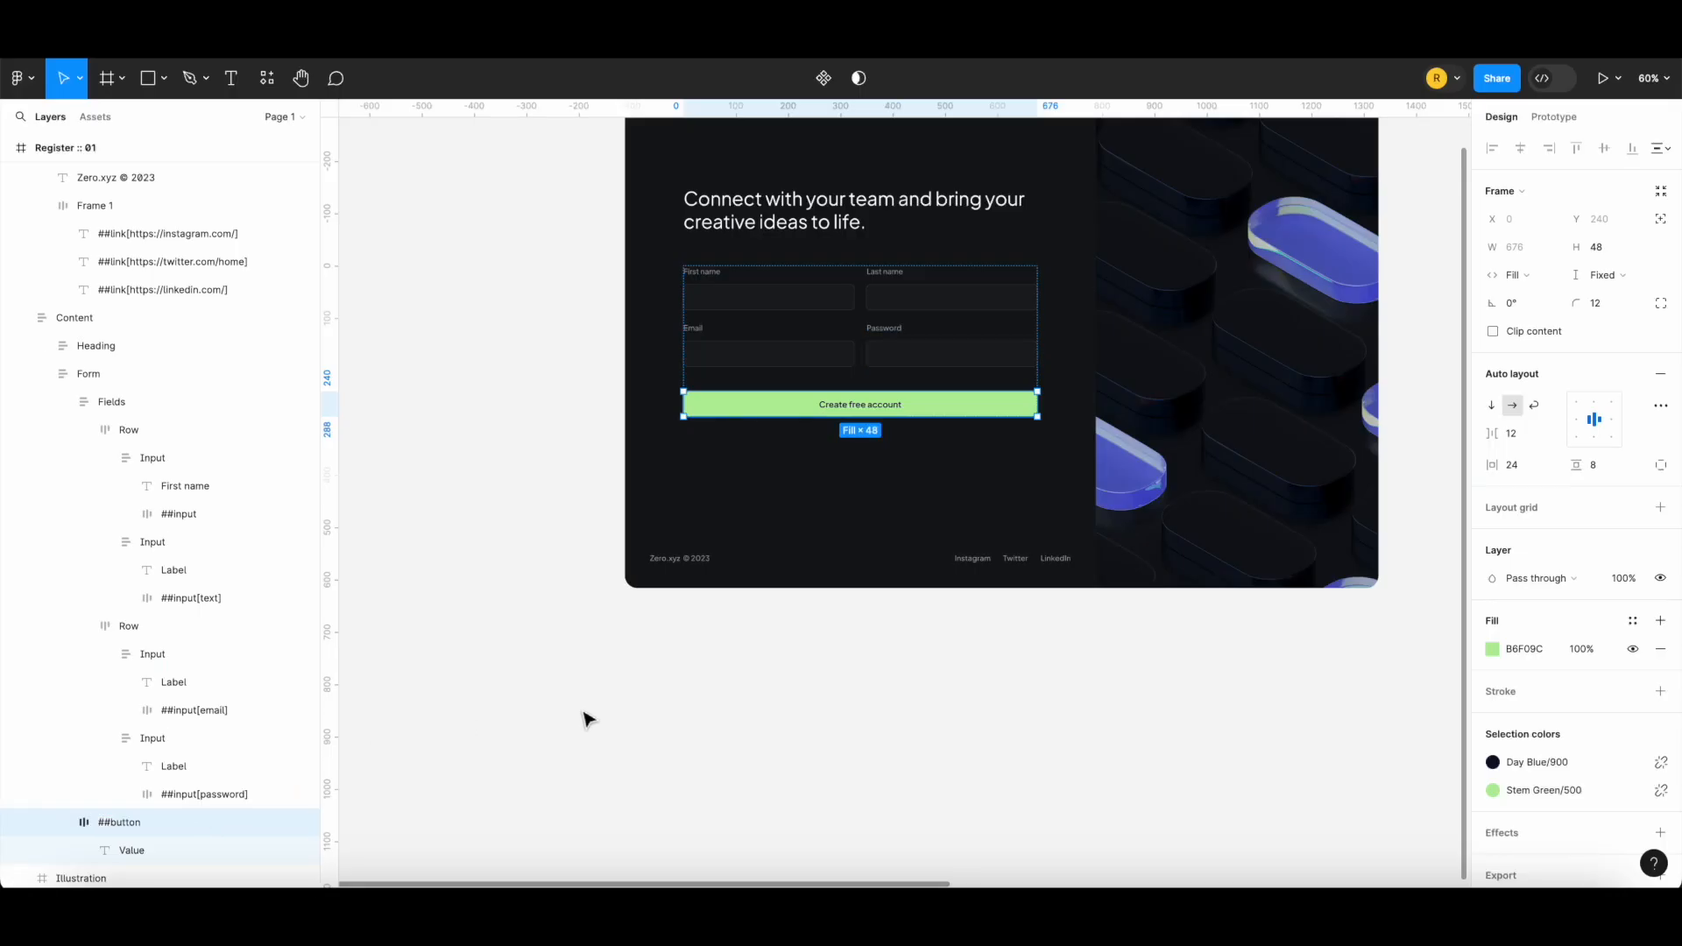
Relaunch the Dualite plugin and convert the Register :: 01 frame with its button tag to React code
left_click(587, 718)
scroll(587, 718, "down", 3)
left_click(267, 78)
left_click(347, 239)
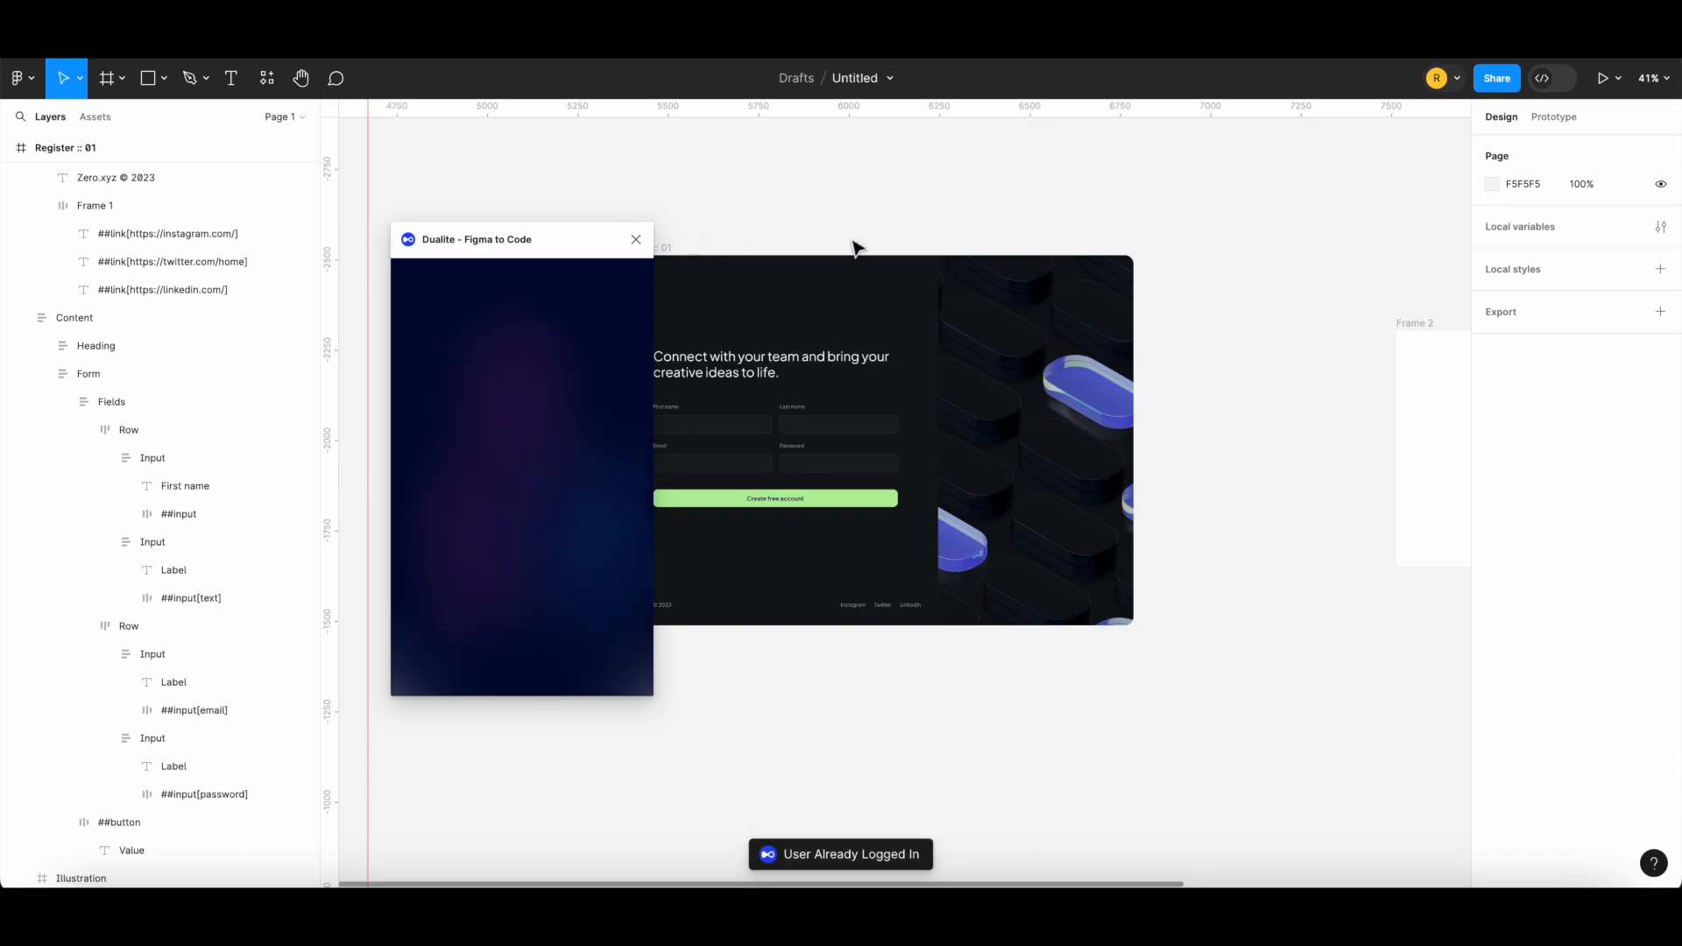
scroll(859, 248, "left", 2)
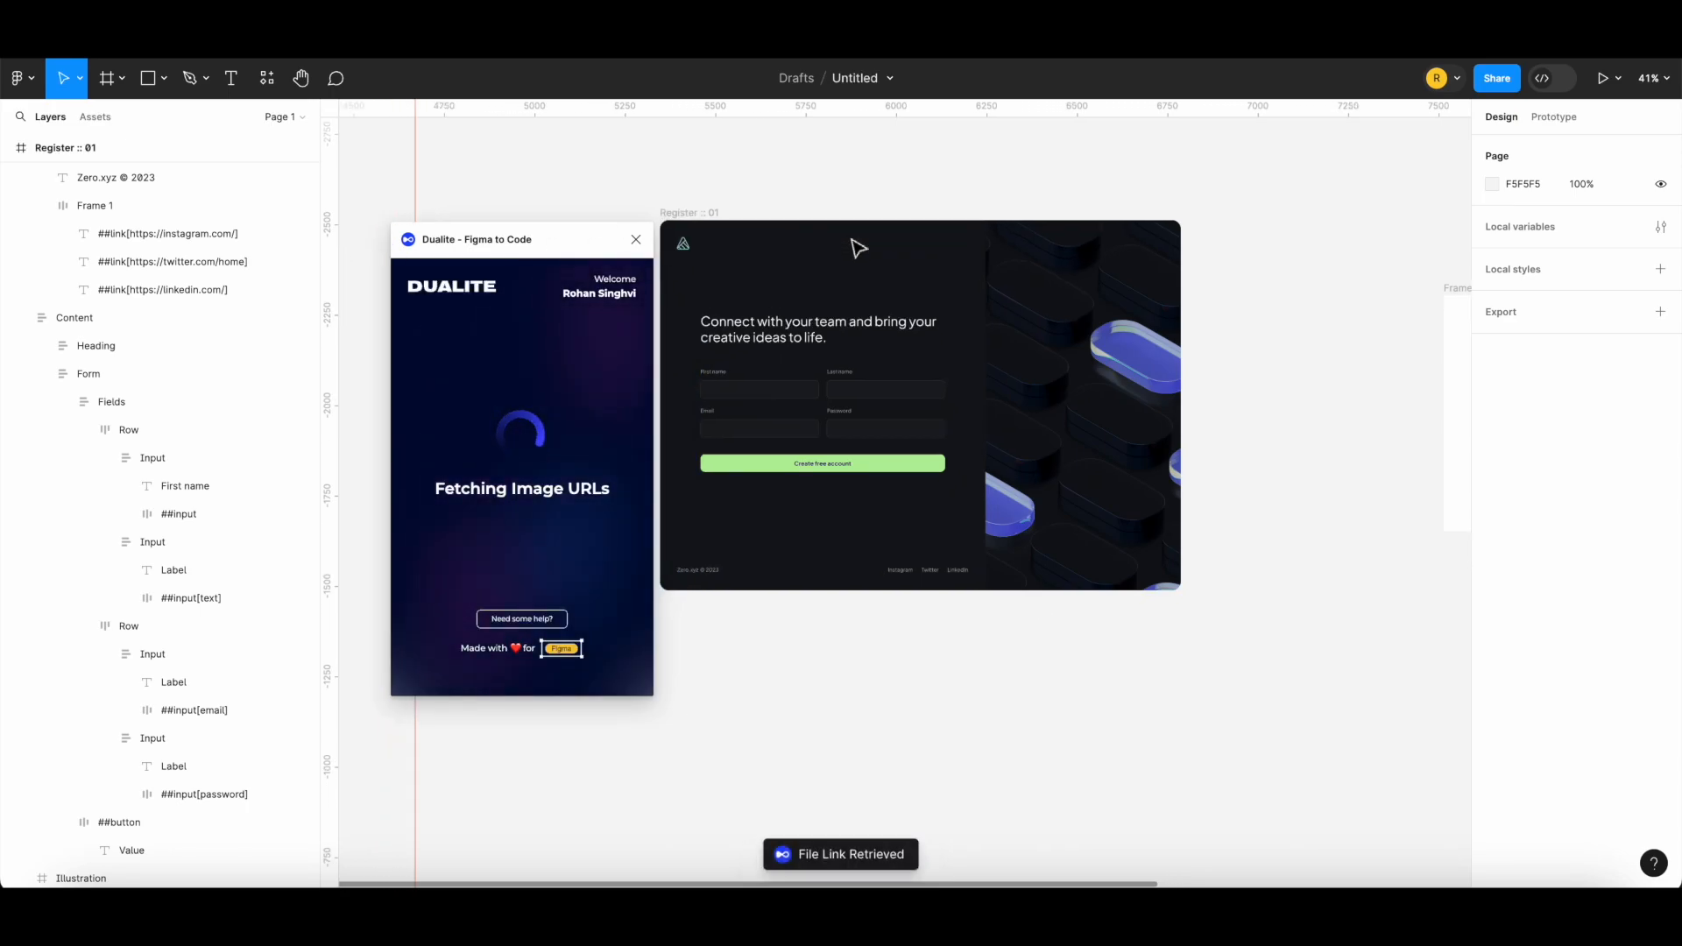
left_click(694, 216)
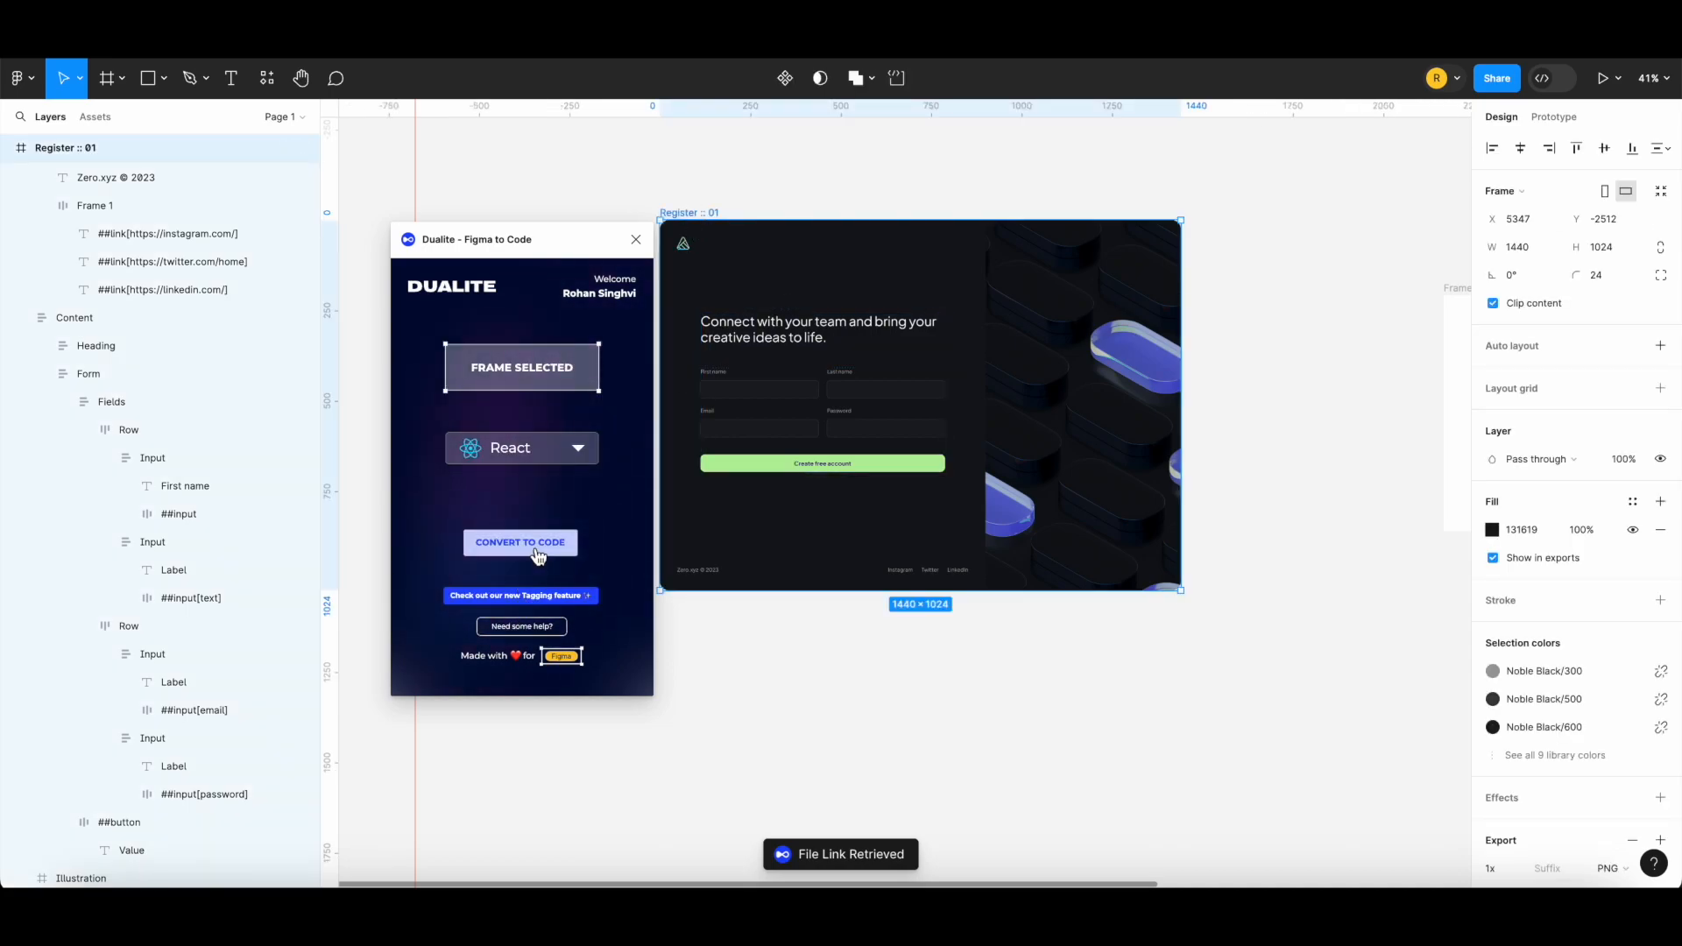
left_click(537, 548)
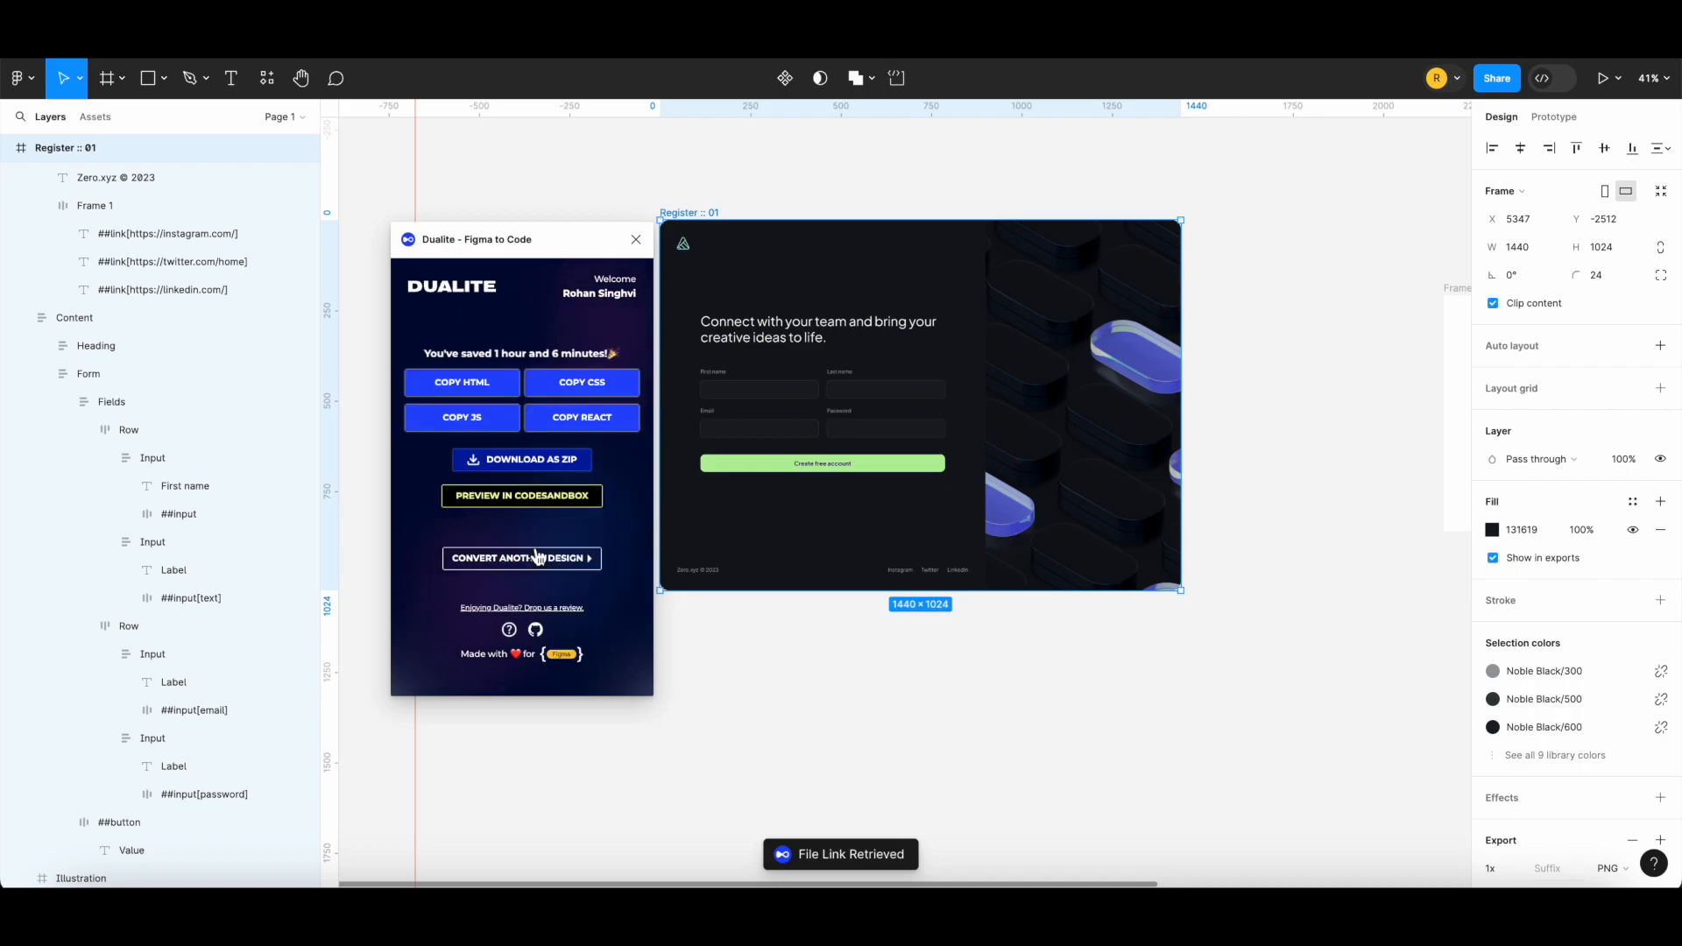
Preview the newly generated registration page code in CodeSandbox and open scripts.js to examine the button function
left_click(537, 497)
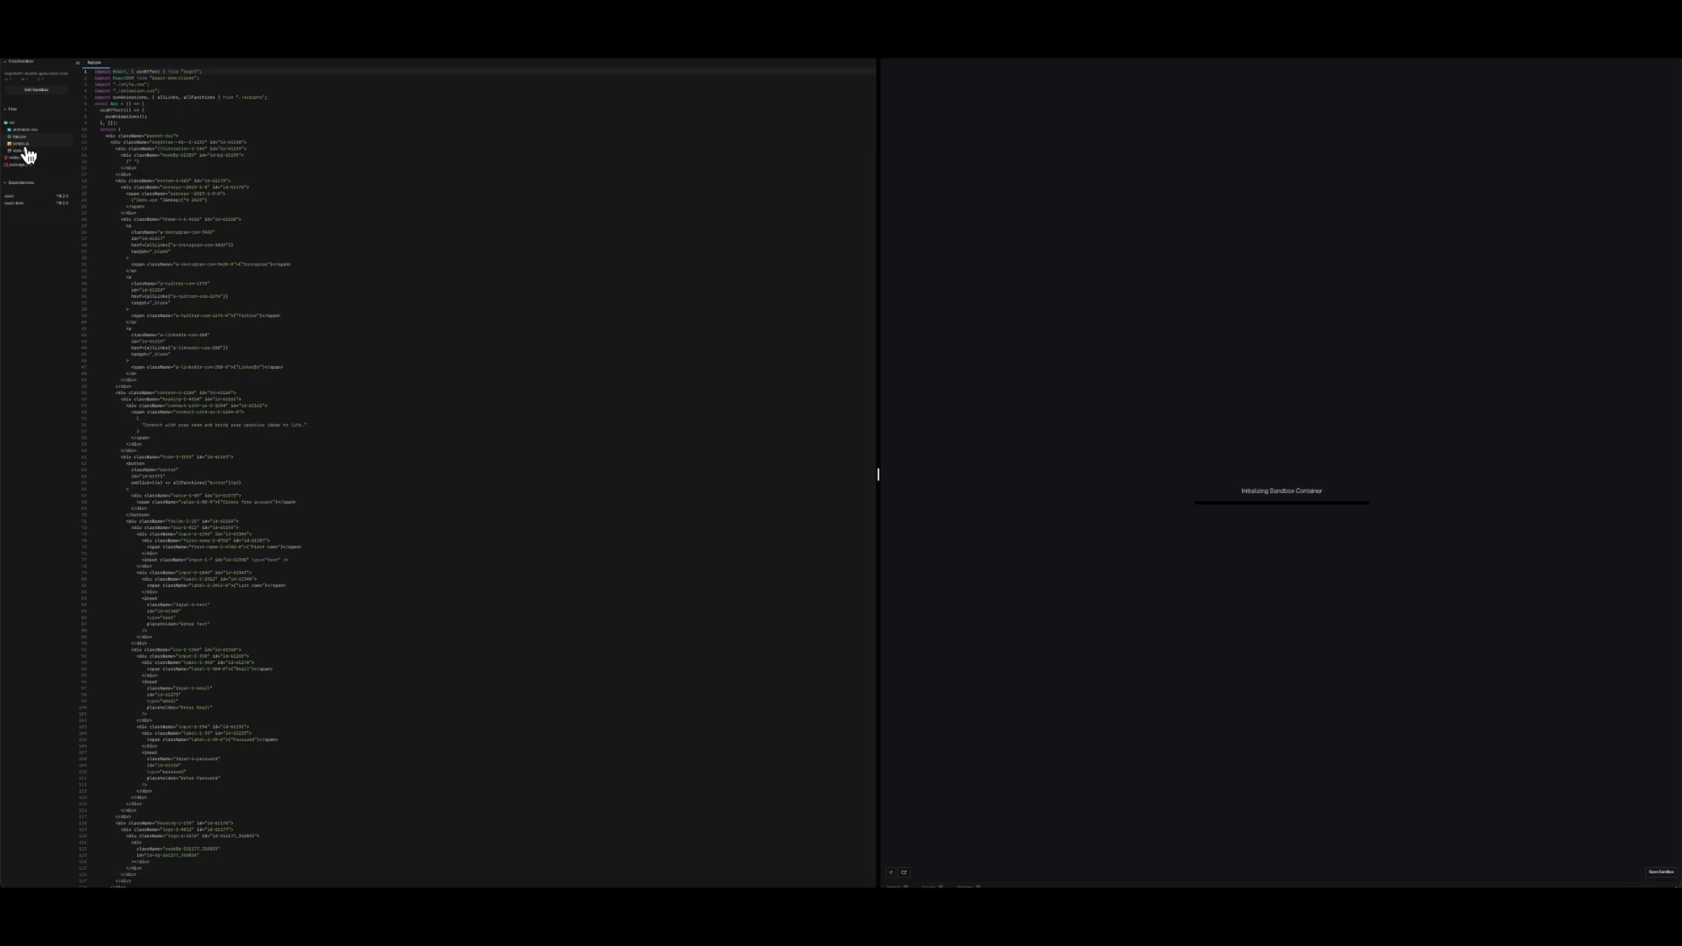
left_click(27, 147)
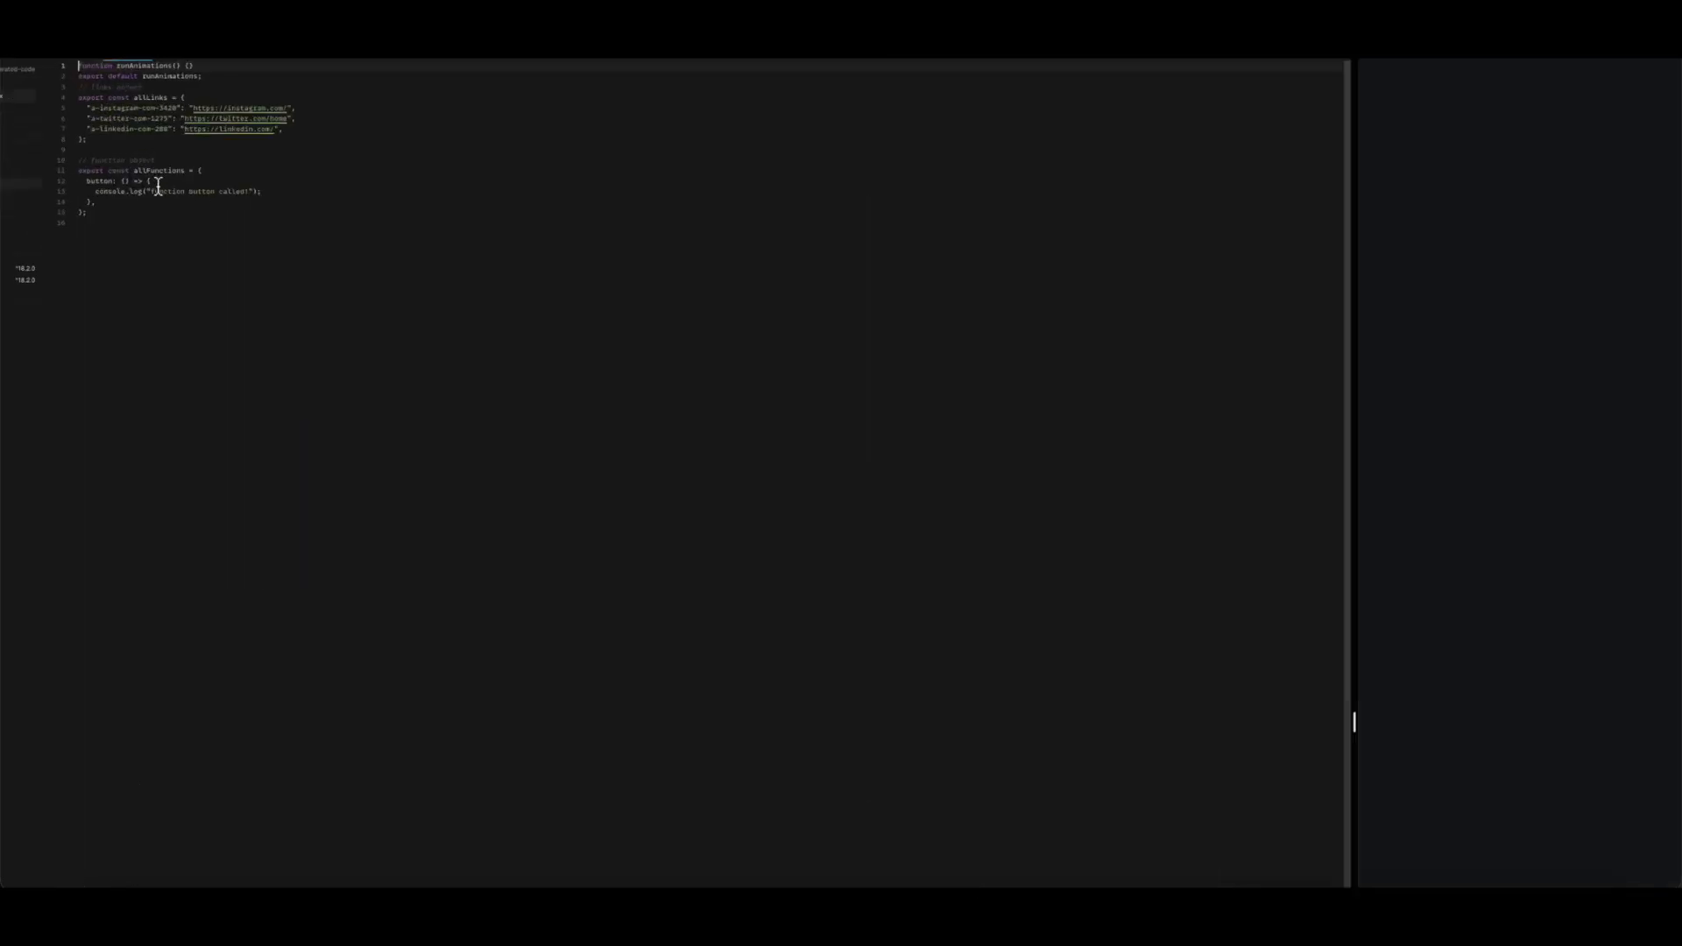
left_click(641, 506)
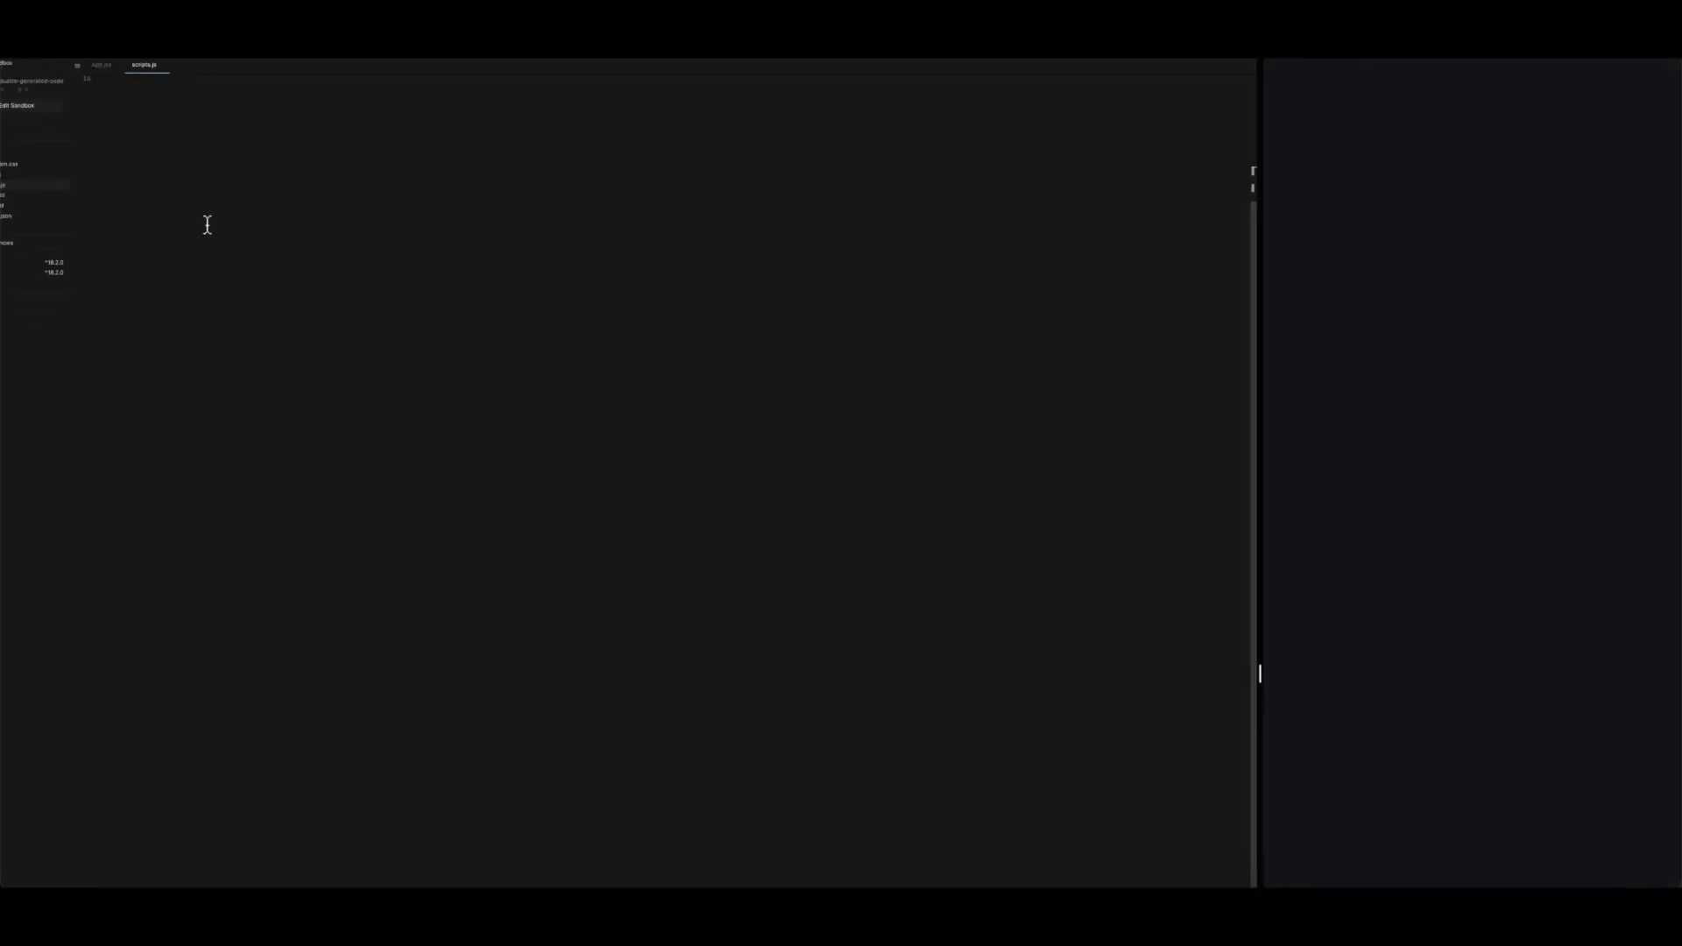
scroll(207, 224, "up", 1)
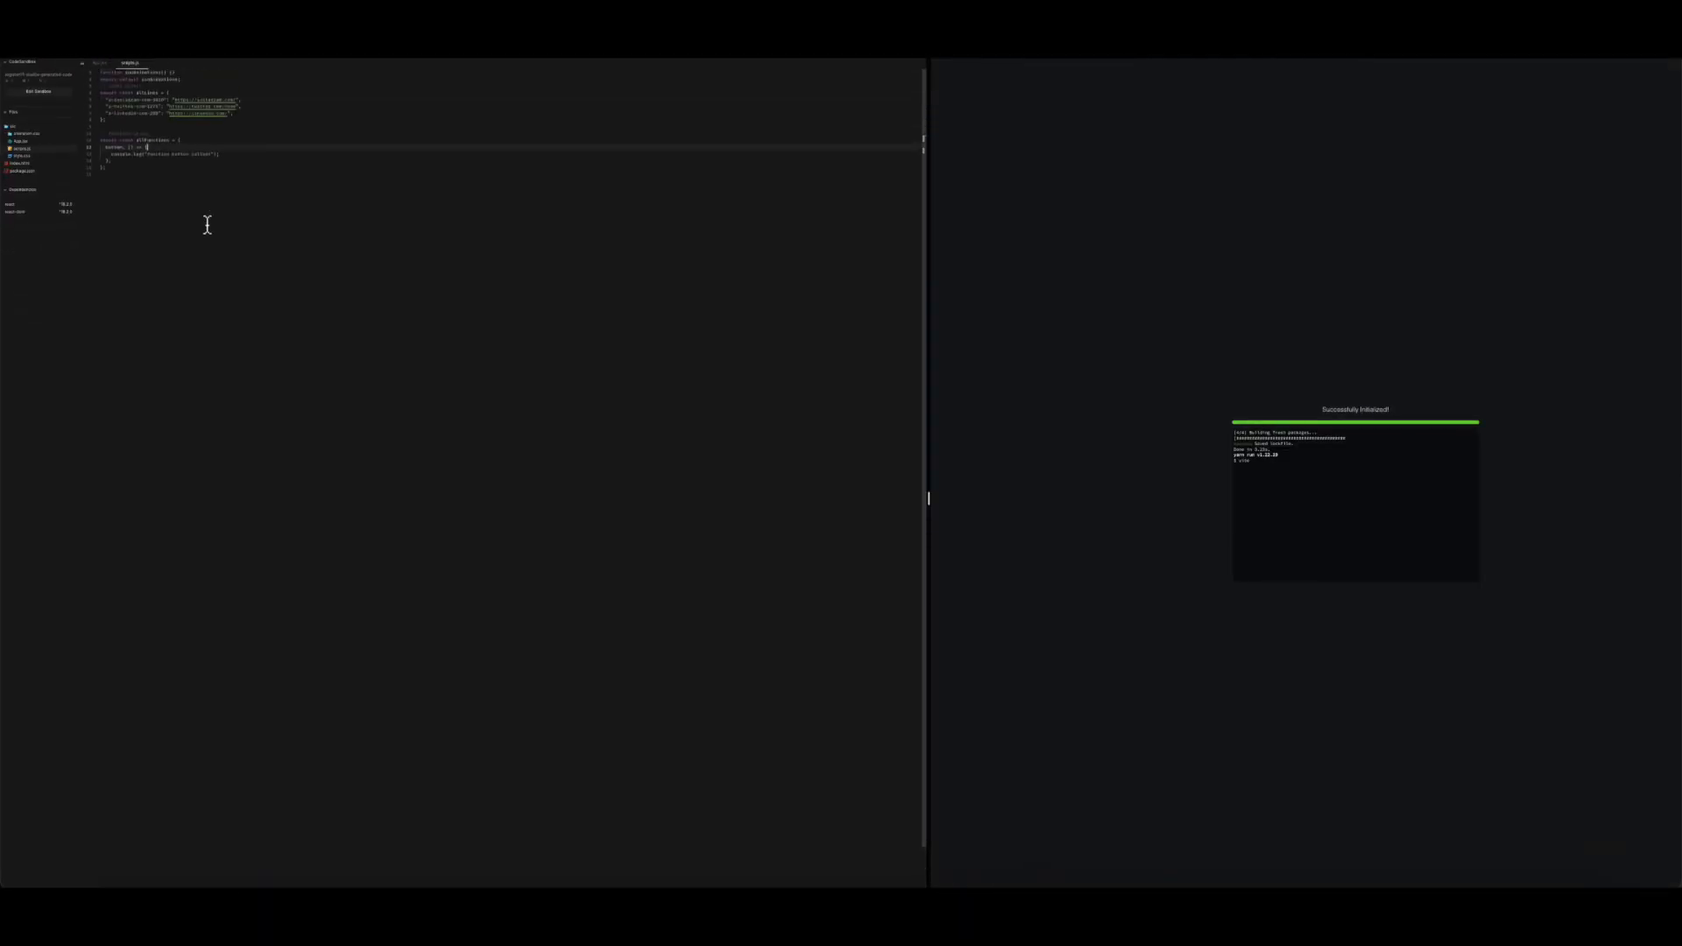